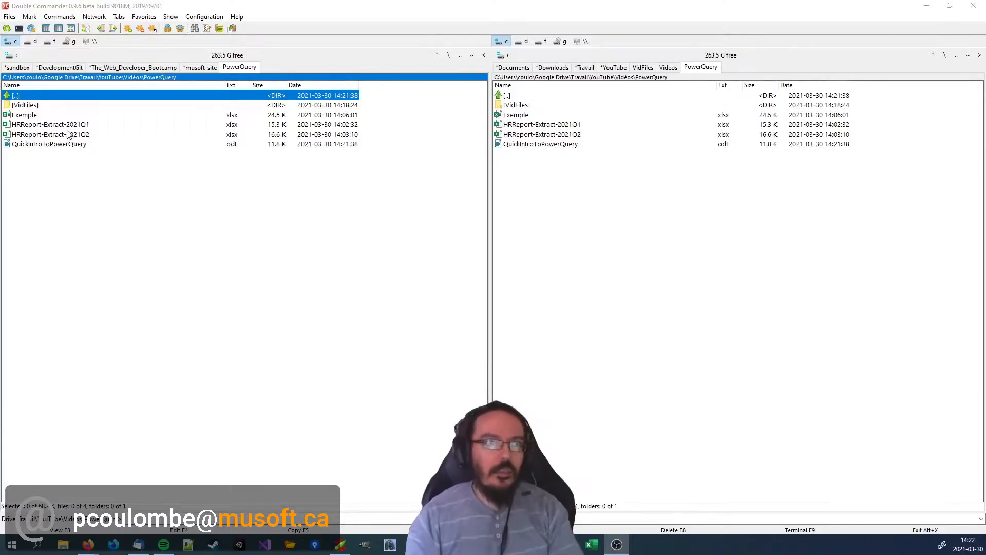
Open the HRReport-Extract-2021Q1 workbook from the PowerQuery folder in Excel.
{"action": "key", "text": "Up"}
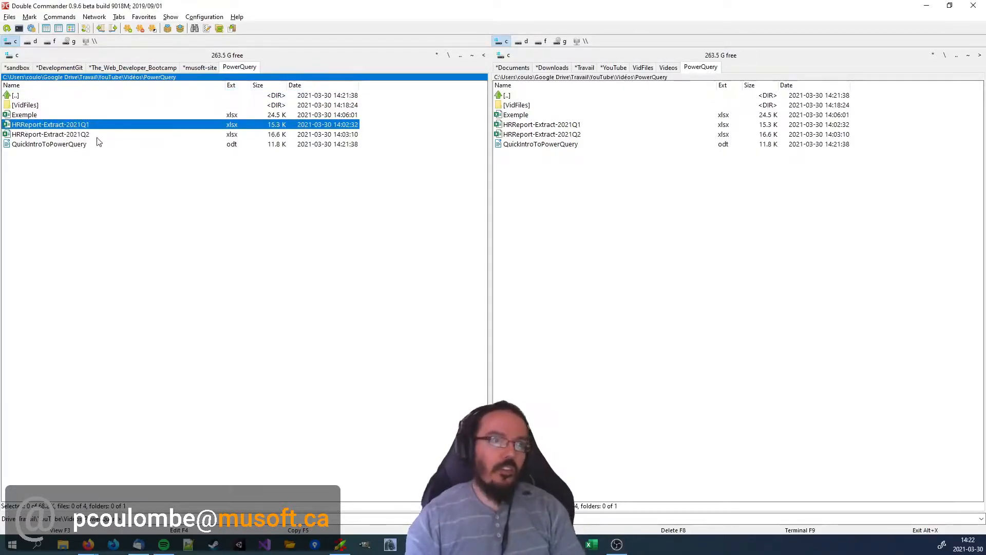
{"action": "left_click", "coordinate": [62, 136]}
{"action": "left_click", "coordinate": [71, 124]}
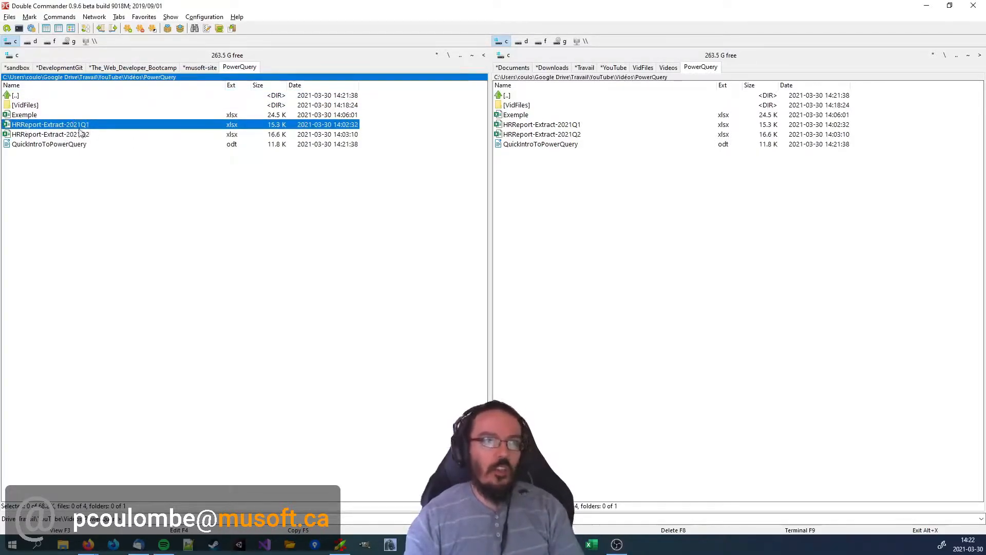
{"action": "double_click", "coordinate": [87, 123]}
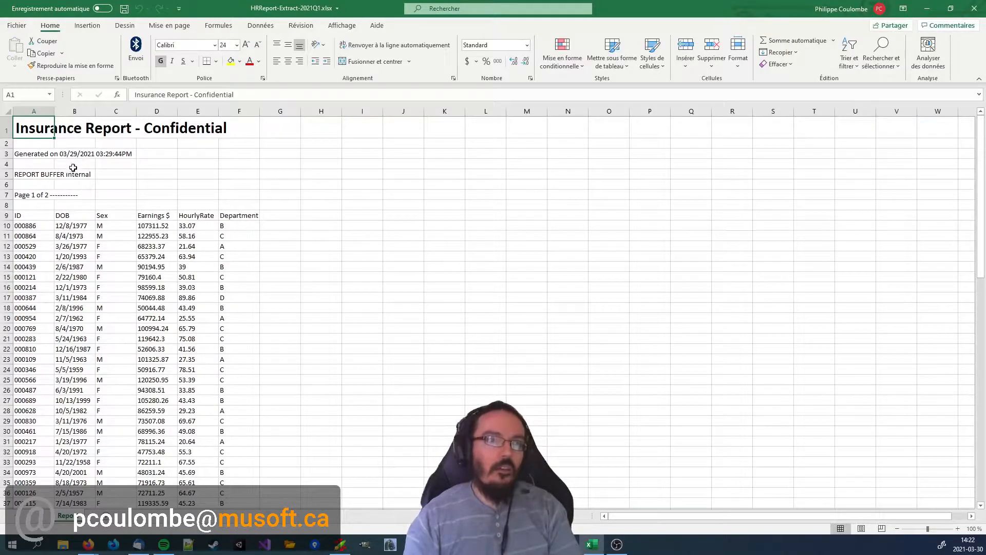
Examine the insurance report's header lines, column headings, data rows and the page separator further down the sheet.
{"action": "left_click_drag", "start_coordinate": [84, 199], "coordinate": [13, 109]}
{"action": "left_click", "coordinate": [175, 184]}
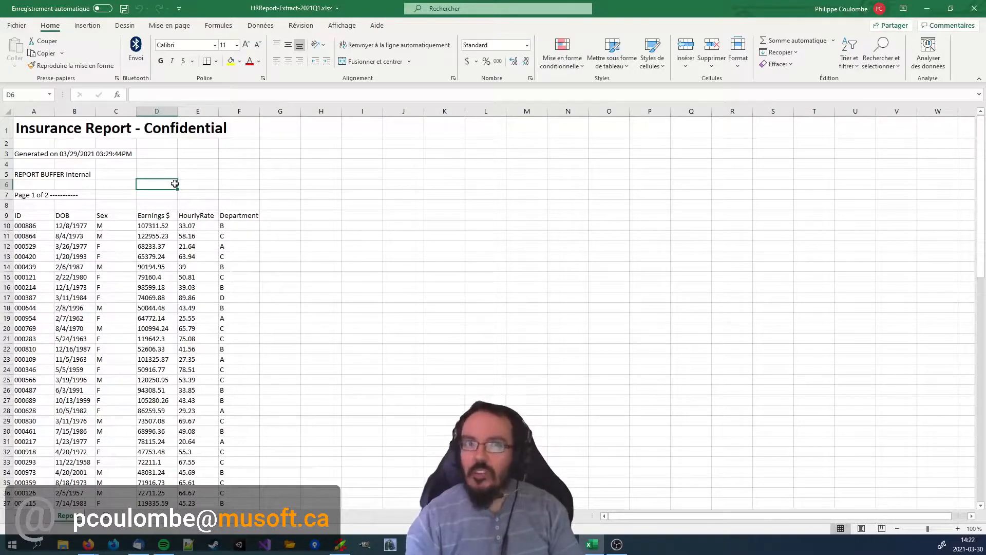
{"action": "scroll", "coordinate": [177, 174], "scroll_direction": "down", "scroll_amount": 6}
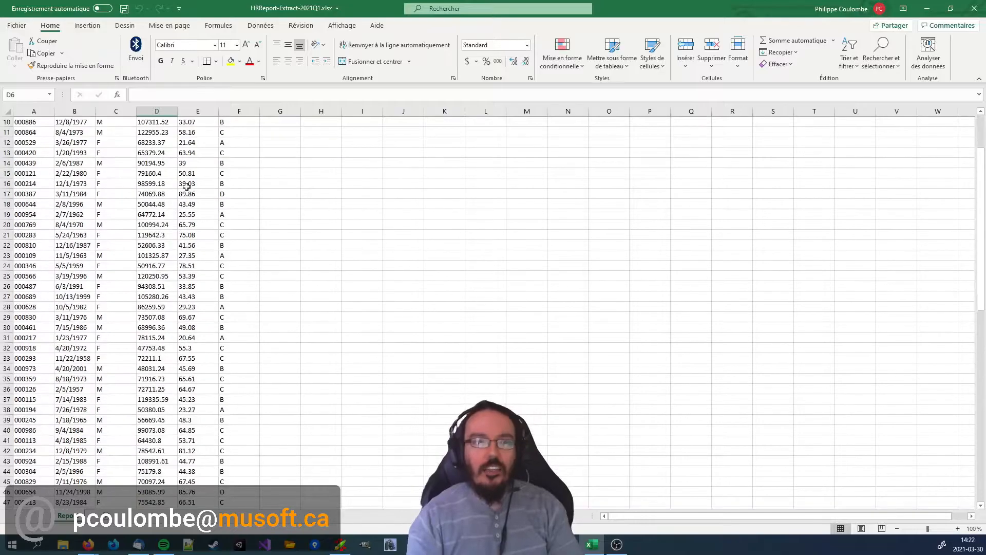
{"action": "scroll", "coordinate": [159, 216], "scroll_direction": "up", "scroll_amount": 6}
{"action": "scroll", "coordinate": [240, 239], "scroll_direction": "down", "scroll_amount": 2}
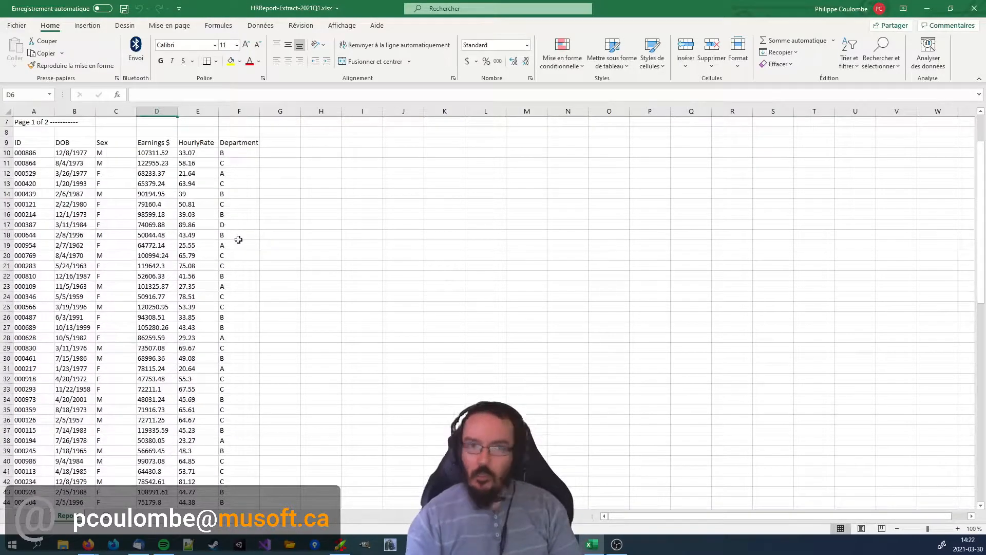
{"action": "scroll", "coordinate": [267, 206], "scroll_direction": "down", "scroll_amount": 1}
{"action": "scroll", "coordinate": [360, 190], "scroll_direction": "up", "scroll_amount": 2}
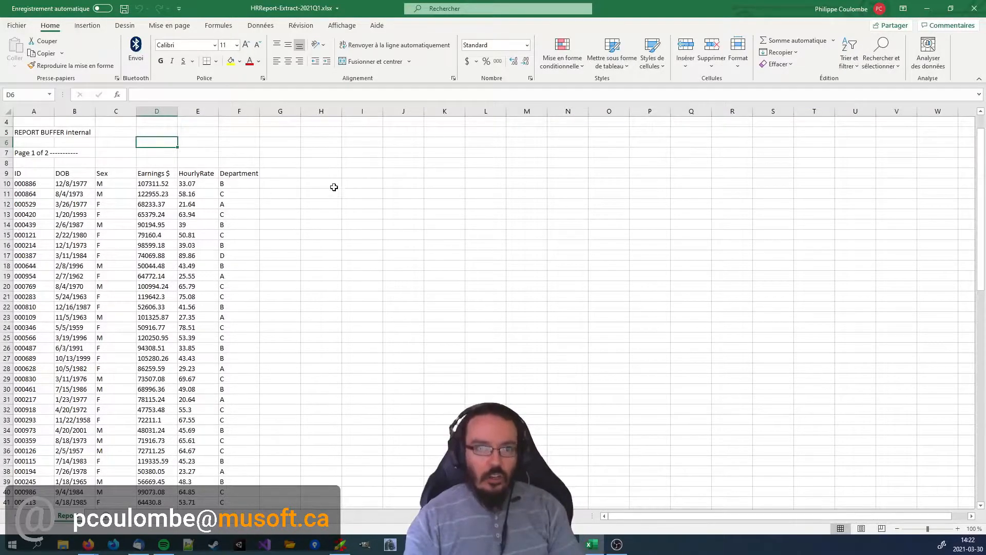
{"action": "scroll", "coordinate": [360, 209], "scroll_direction": "down", "scroll_amount": 7}
{"action": "scroll", "coordinate": [359, 211], "scroll_direction": "down", "scroll_amount": 3}
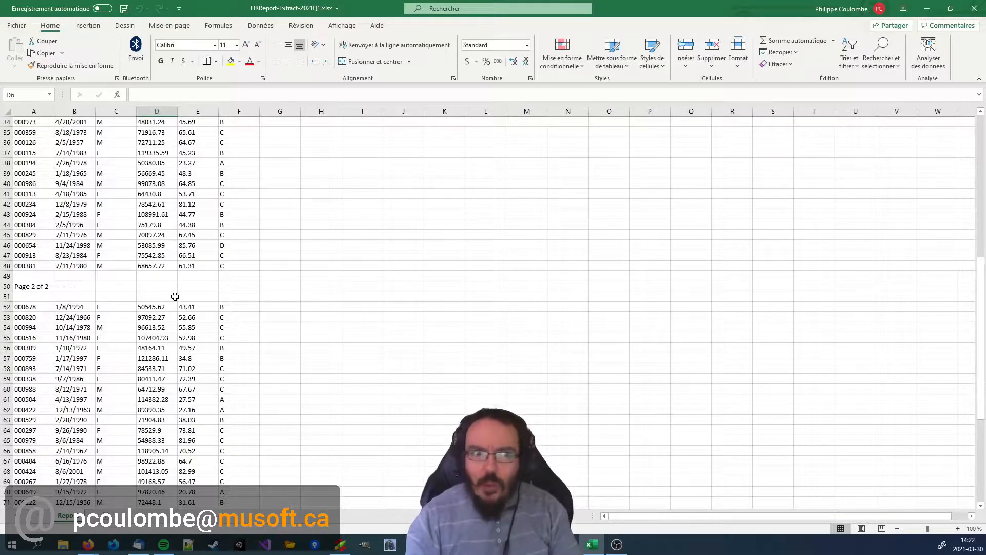
{"action": "scroll", "coordinate": [282, 282], "scroll_direction": "down", "scroll_amount": 10}
{"action": "scroll", "coordinate": [290, 289], "scroll_direction": "up", "scroll_amount": 20}
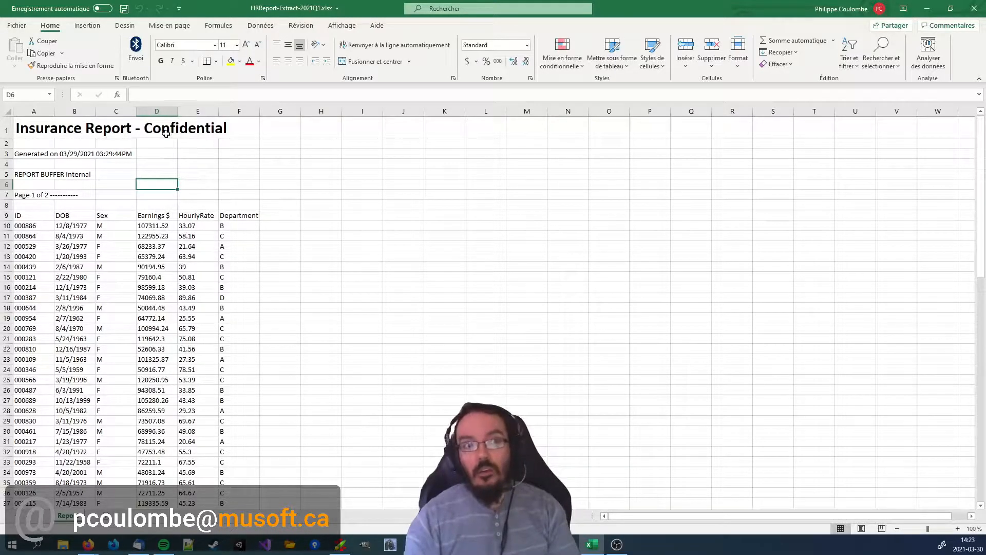
Review the Earnings $ and Department columns of the report, and close the workbook.
{"action": "left_click", "coordinate": [158, 111]}
{"action": "left_click", "coordinate": [167, 222]}
{"action": "left_click_drag", "start_coordinate": [168, 205], "coordinate": [164, 317]}
{"action": "left_click", "coordinate": [284, 314]}
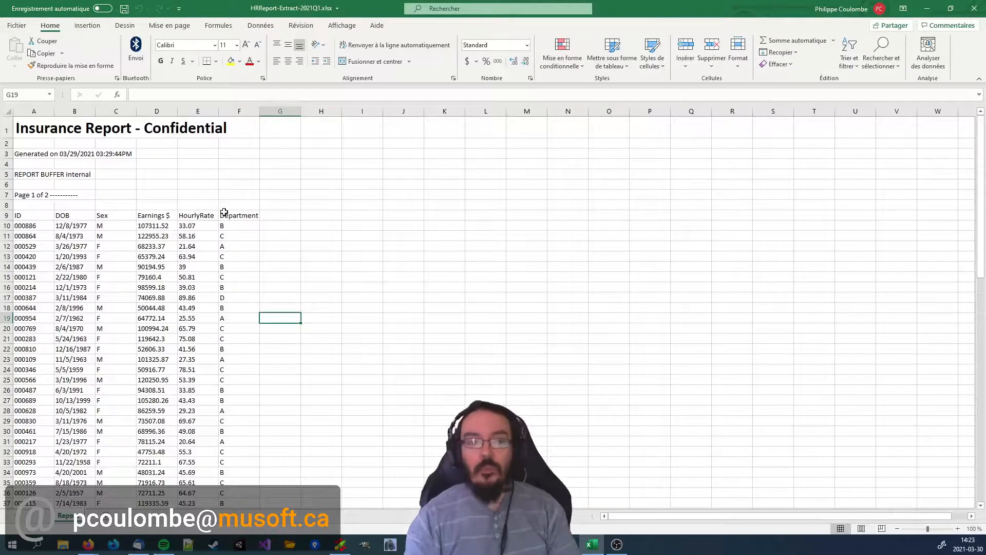
{"action": "left_click", "coordinate": [332, 247]}
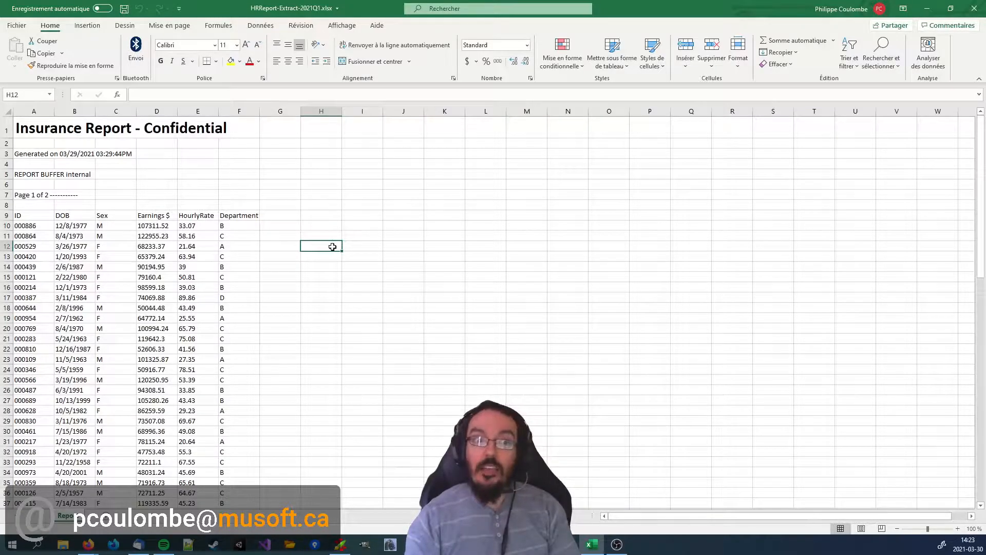
{"action": "left_click", "coordinate": [240, 112]}
{"action": "left_click", "coordinate": [360, 226]}
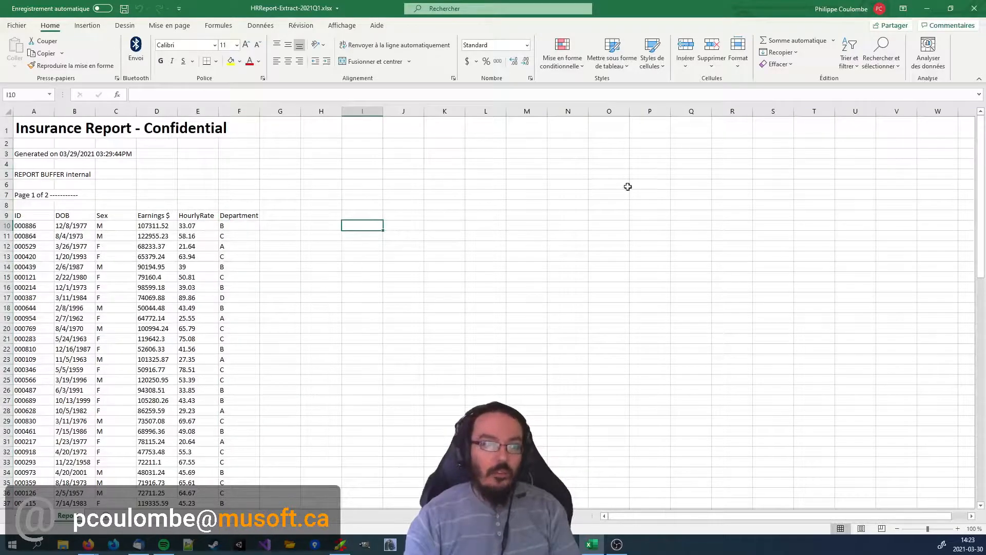
{"action": "left_click", "coordinate": [974, 12]}
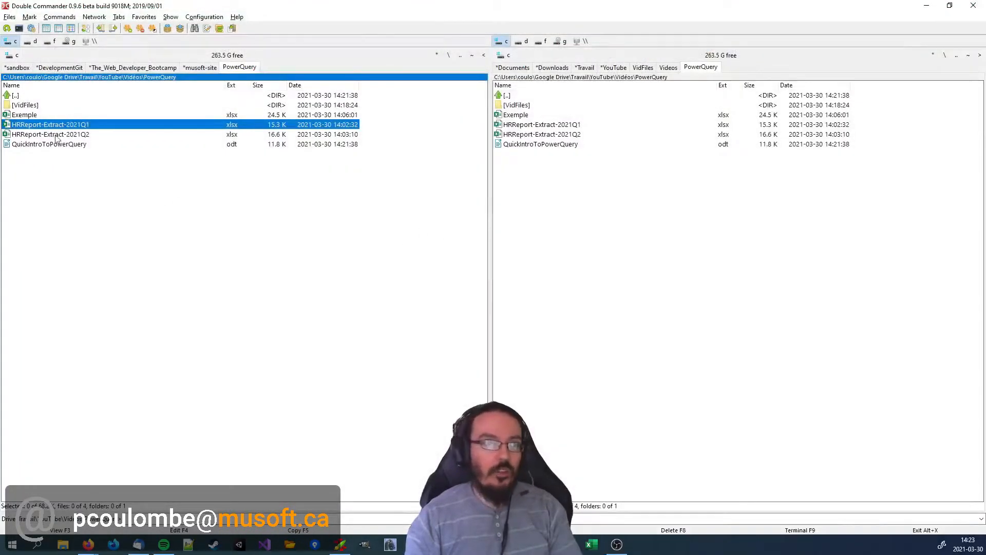
Open the Exemple workbook from the PowerQuery folder and examine the date format in its DOB column.
{"action": "key", "text": "Up"}
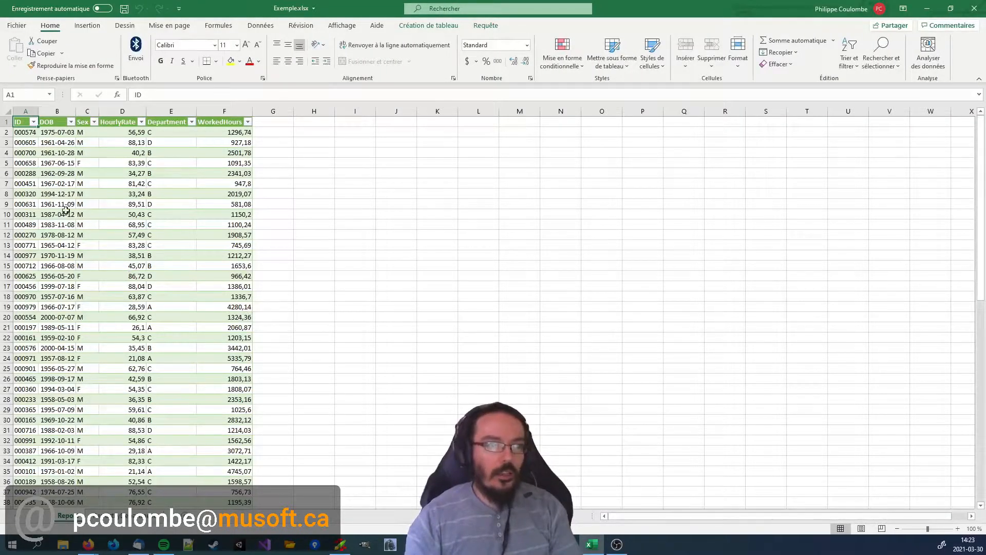
{"action": "left_click", "coordinate": [48, 145]}
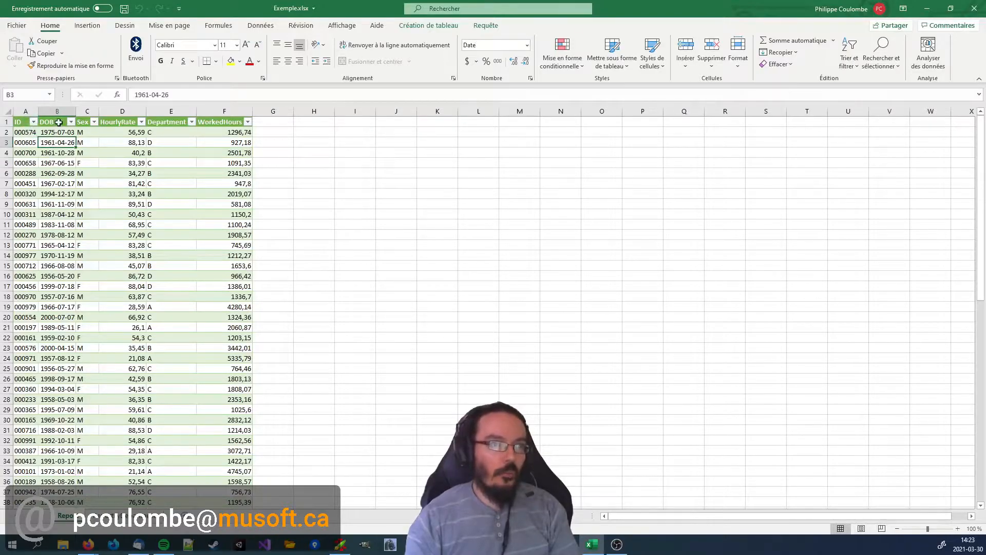
{"action": "left_click", "coordinate": [61, 111]}
{"action": "left_click_drag", "start_coordinate": [58, 144], "coordinate": [41, 271]}
{"action": "left_click", "coordinate": [49, 195]}
Examine the HourlyRate, Department and WorkedHours columns of the cleaned table, and return to its first cell.
{"action": "left_click_drag", "start_coordinate": [126, 135], "coordinate": [132, 269]}
{"action": "left_click", "coordinate": [131, 163]}
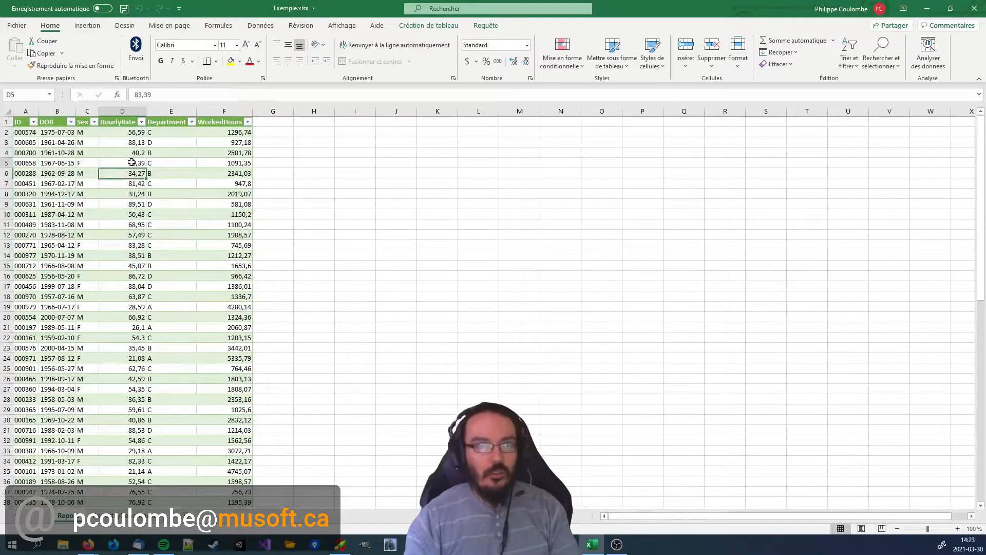
{"action": "left_click", "coordinate": [138, 207]}
{"action": "left_click", "coordinate": [177, 172]}
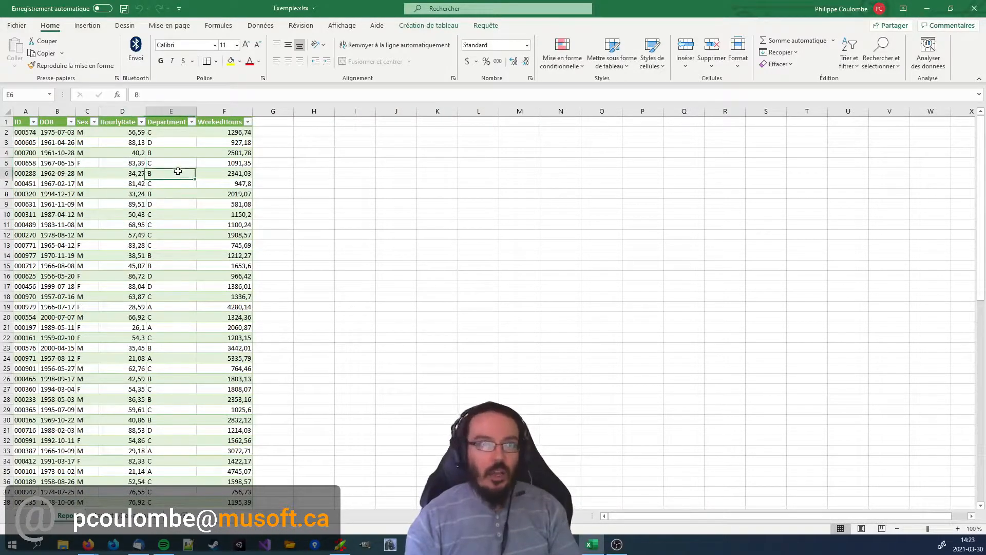
{"action": "left_click", "coordinate": [237, 165]}
{"action": "left_click", "coordinate": [232, 111]}
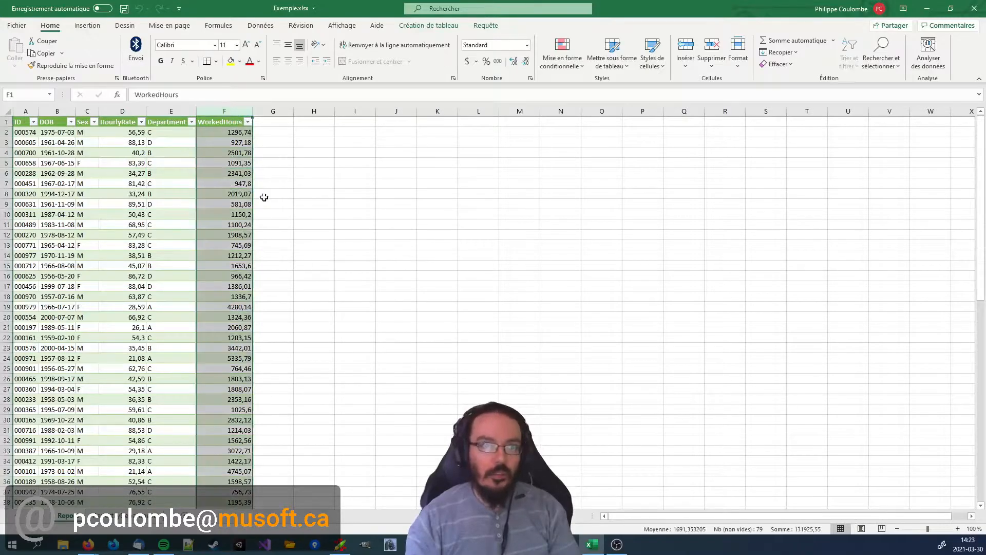
{"action": "left_click", "coordinate": [248, 228]}
{"action": "key", "text": "ctrl+Home"}
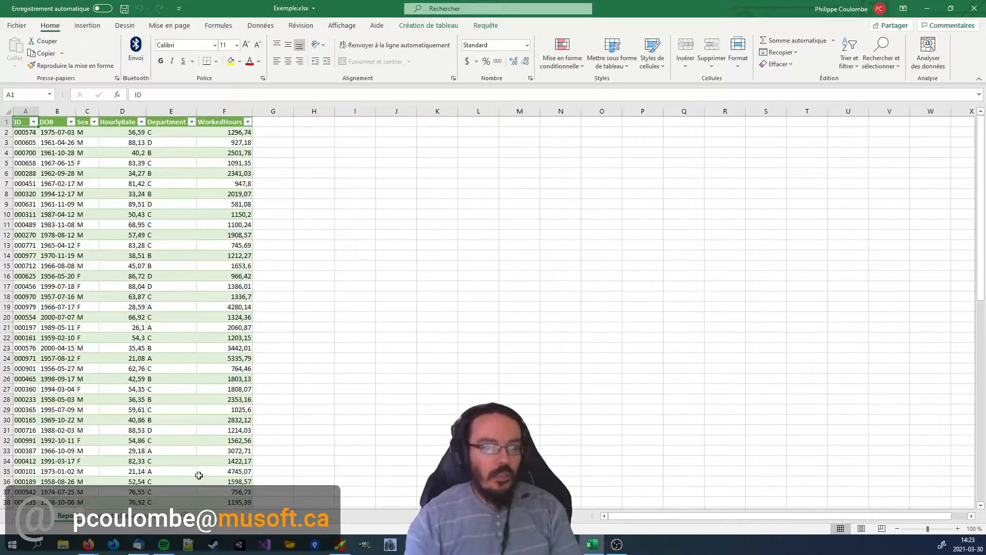
Review the WorkedHours totals per department on the second sheet, and close the Exemple workbook.
{"action": "left_click", "coordinate": [140, 518]}
{"action": "left_click_drag", "start_coordinate": [41, 133], "coordinate": [92, 164]}
{"action": "left_click", "coordinate": [91, 213]}
{"action": "left_click", "coordinate": [78, 151]}
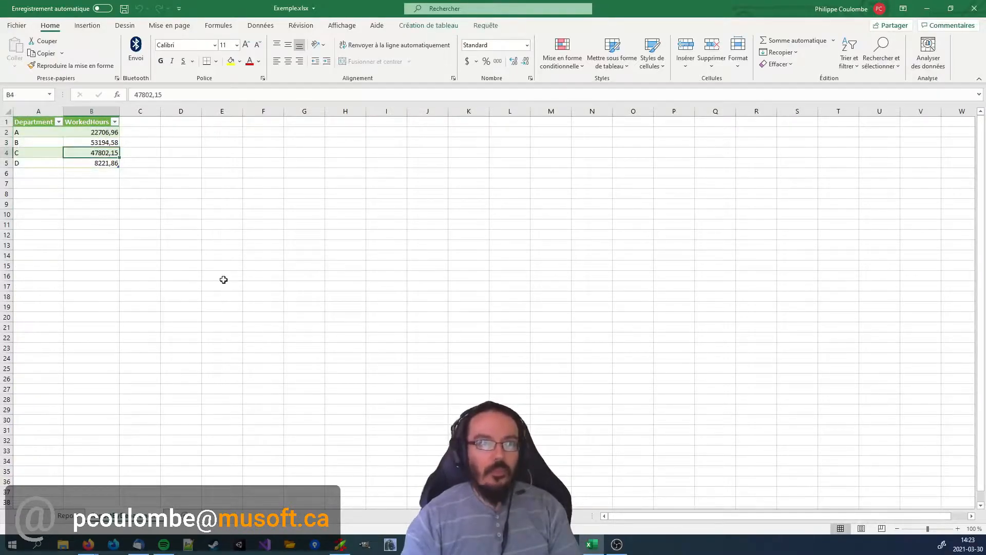
{"action": "key", "text": "ctrl+Home"}
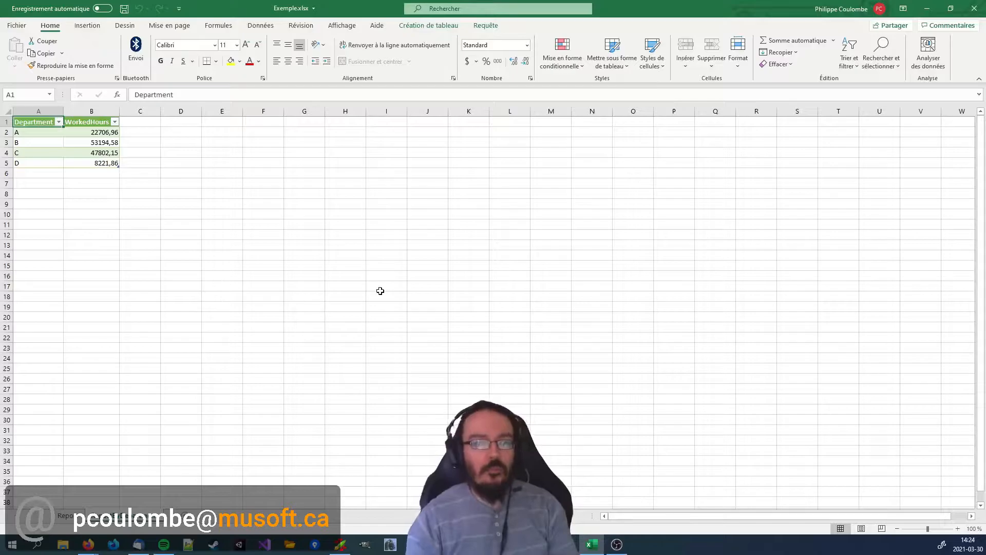
{"action": "left_click", "coordinate": [974, 9]}
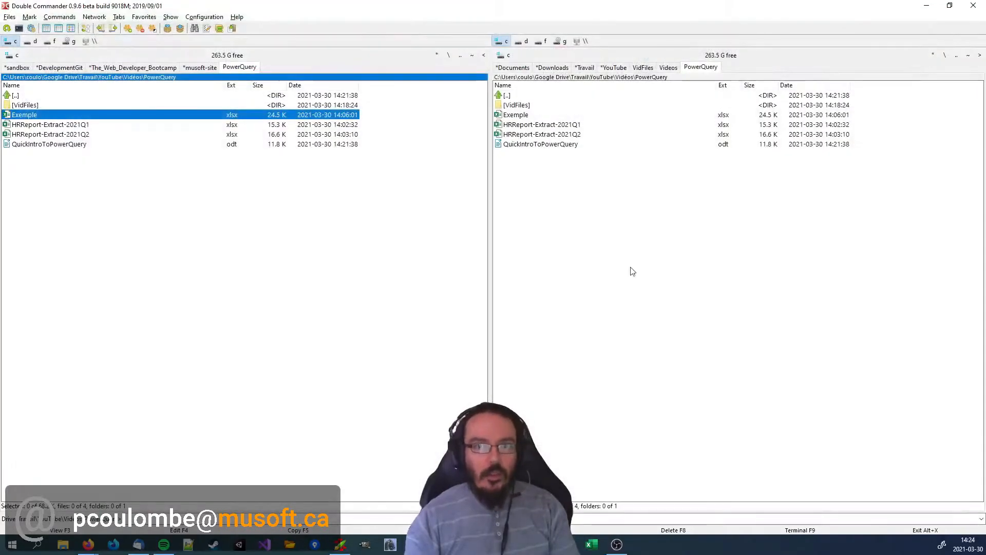
Create a blank workbook in Excel and start a data import from an Excel workbook file.
{"action": "left_click", "coordinate": [591, 544]}
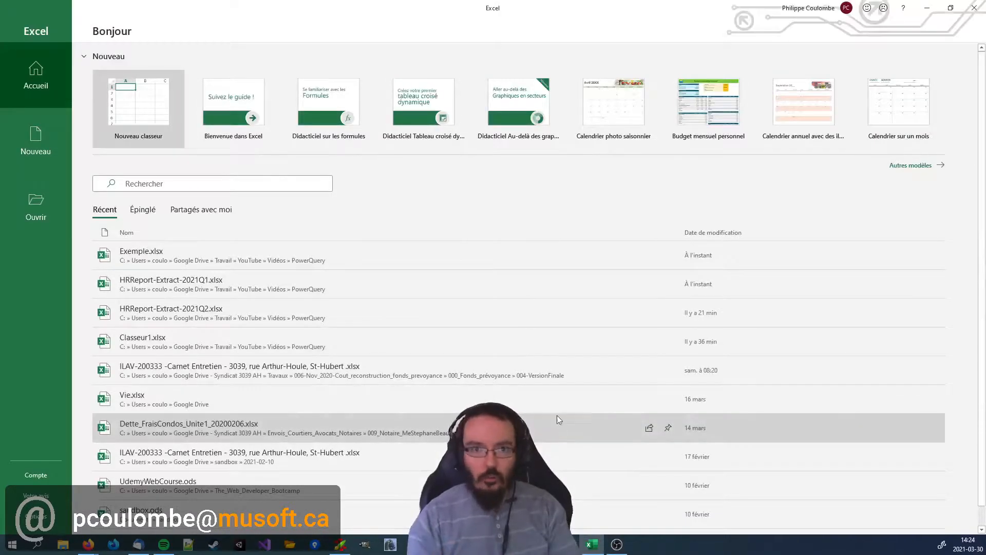
{"action": "left_click", "coordinate": [139, 141]}
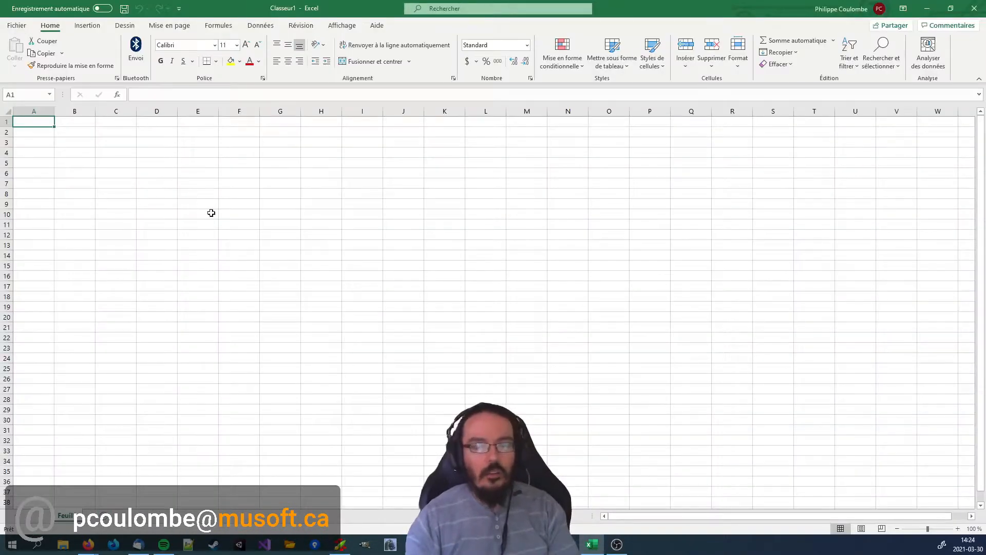
{"action": "left_click", "coordinate": [265, 26]}
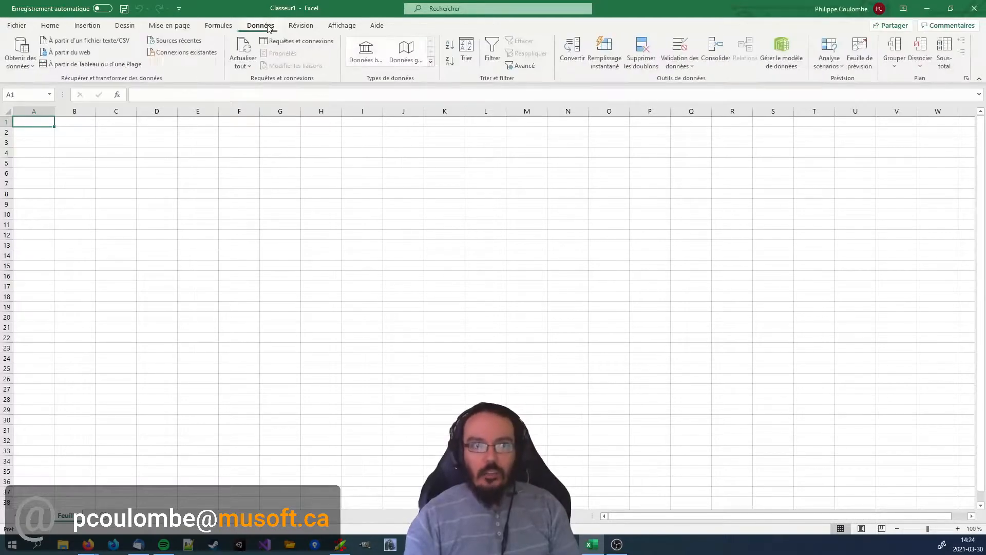
{"action": "left_click", "coordinate": [29, 69]}
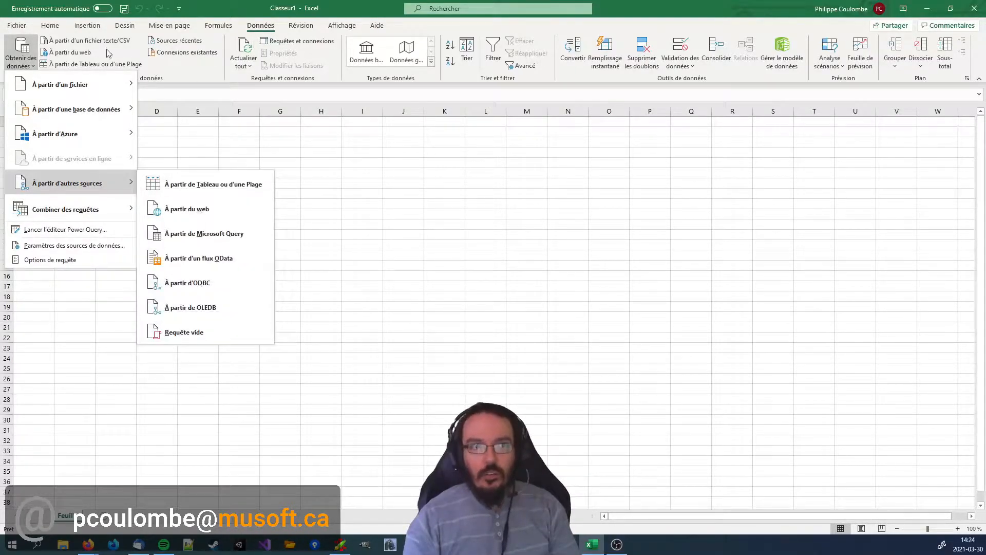
{"action": "mouse_move", "coordinate": [86, 88]}
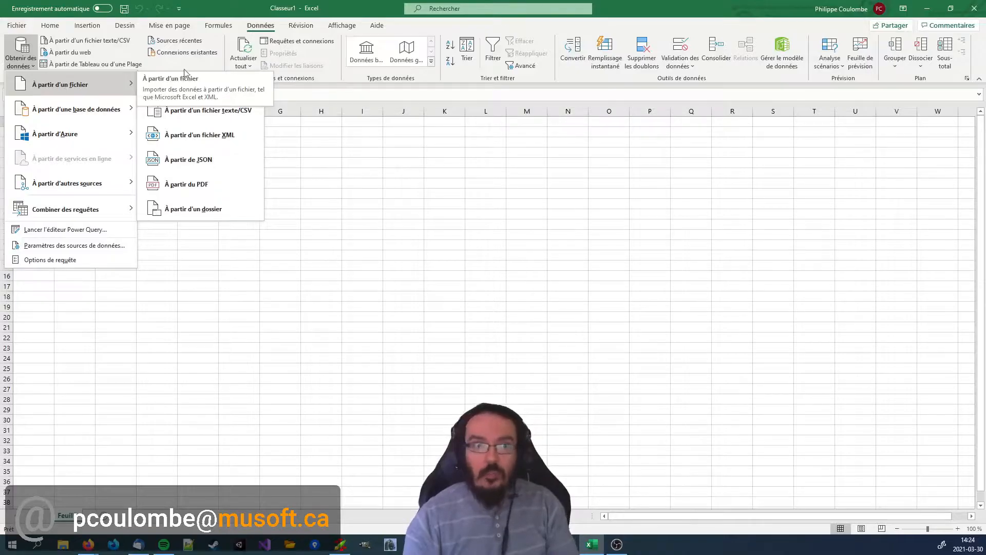
{"action": "left_click", "coordinate": [188, 86]}
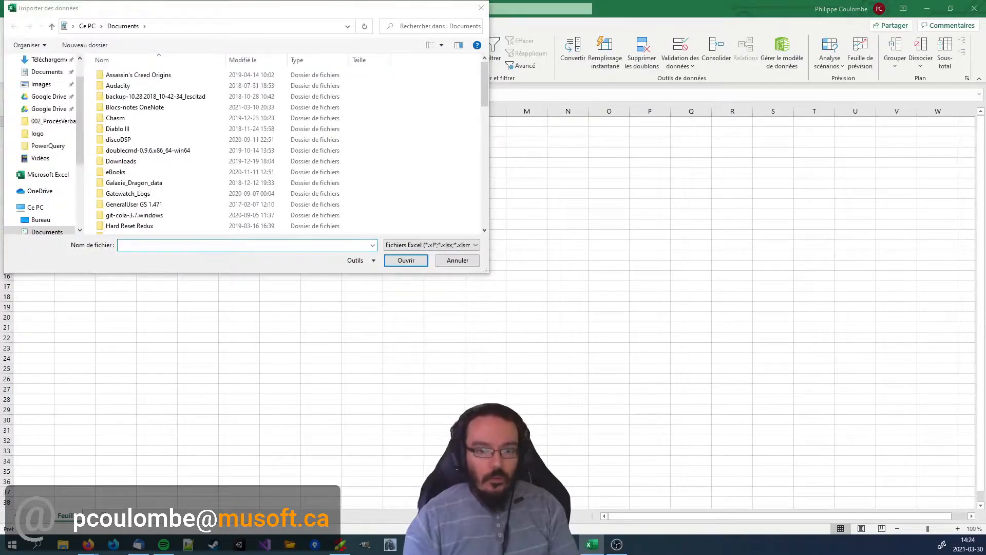
Go to the PowerQuery folder using its copied path and import HRReport-Extract-2021Q1.xlsx.
{"action": "key", "text": "alt+Tab"}
{"action": "key", "text": "alt+Tab"}
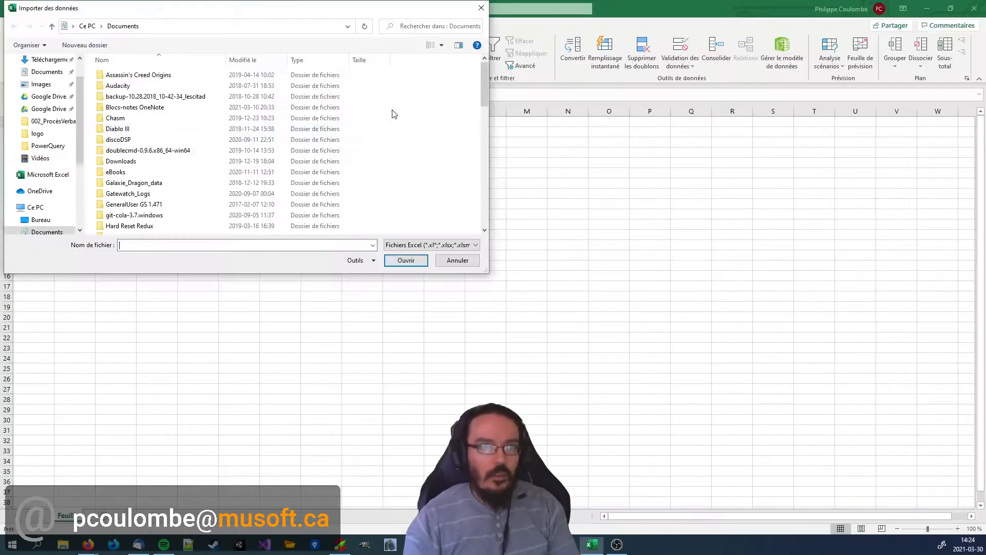
{"action": "left_click", "coordinate": [270, 26]}
{"action": "type", "text": "C:\\Users\\coulo\\Google Drive\\Travail\\YouTube\\Vidéos\\PowerQuery"}
{"action": "key", "text": "Return"}
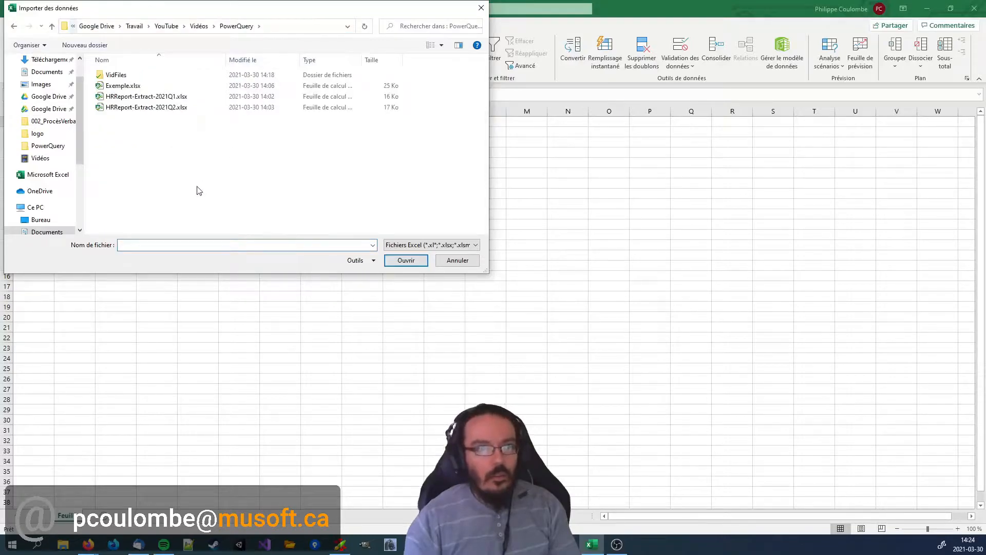
{"action": "left_click", "coordinate": [149, 98]}
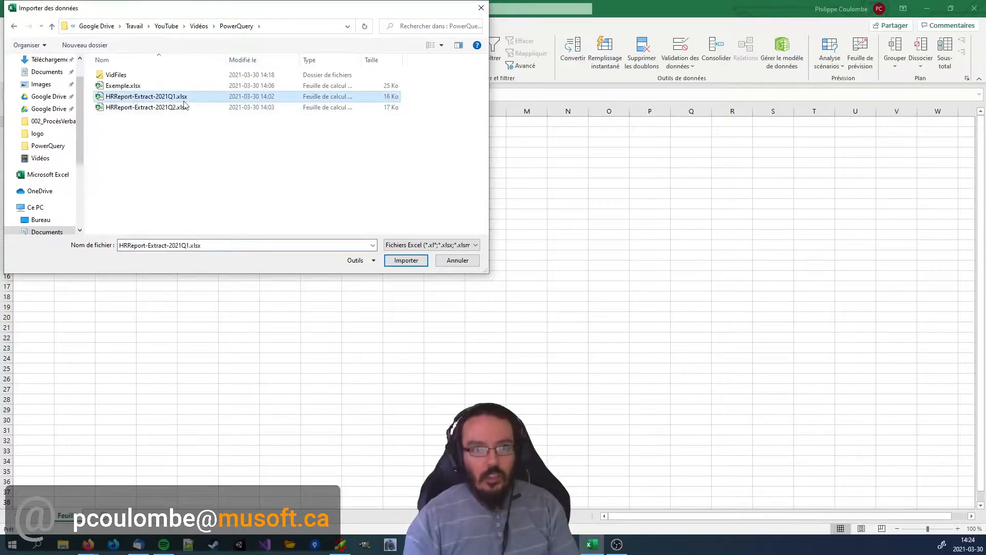
{"action": "left_click", "coordinate": [403, 262]}
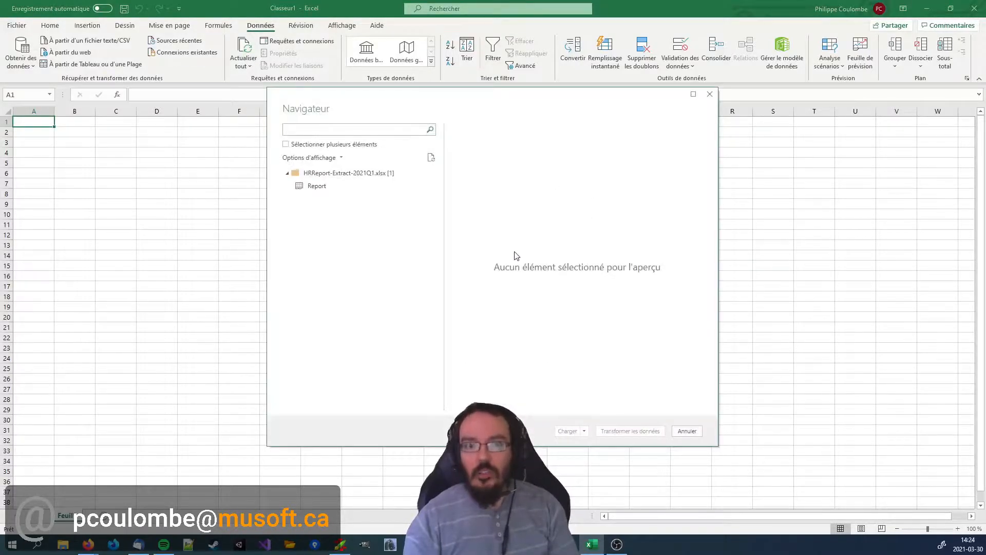
Preview the Report sheet of the extract and load it into the workbook as a connection only.
{"action": "left_click", "coordinate": [316, 188]}
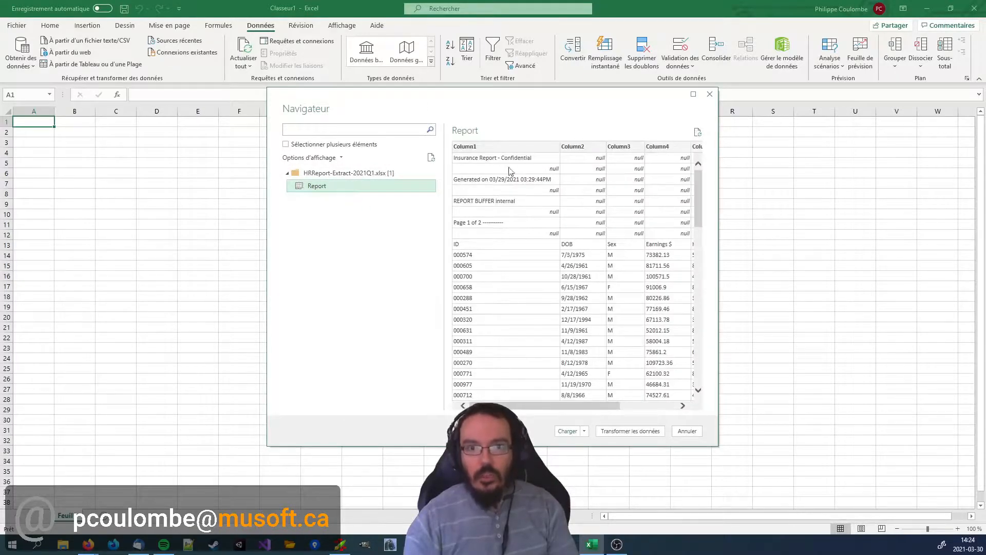
{"action": "scroll", "coordinate": [651, 311], "scroll_direction": "down", "scroll_amount": 3}
{"action": "left_click_drag", "start_coordinate": [717, 256], "coordinate": [851, 205]}
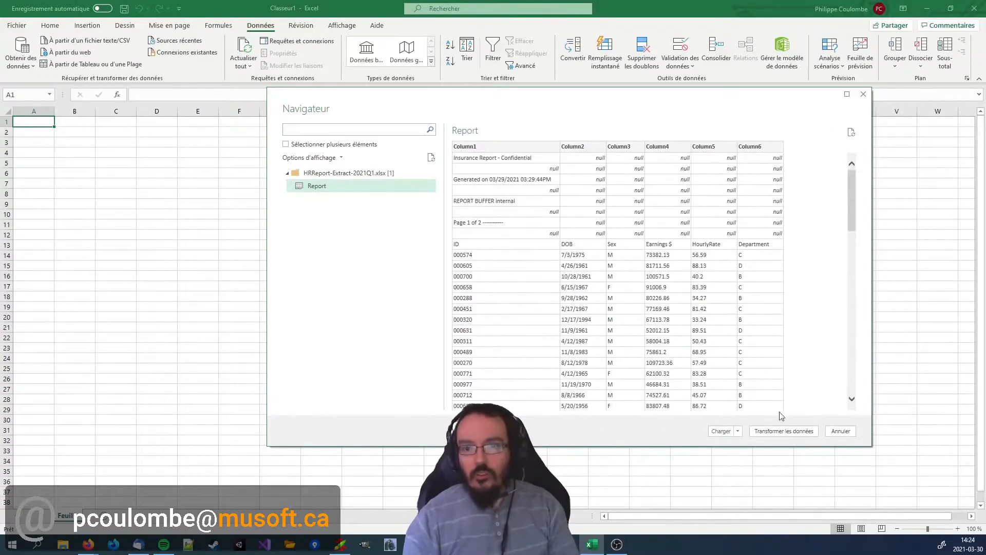
{"action": "left_click", "coordinate": [738, 431]}
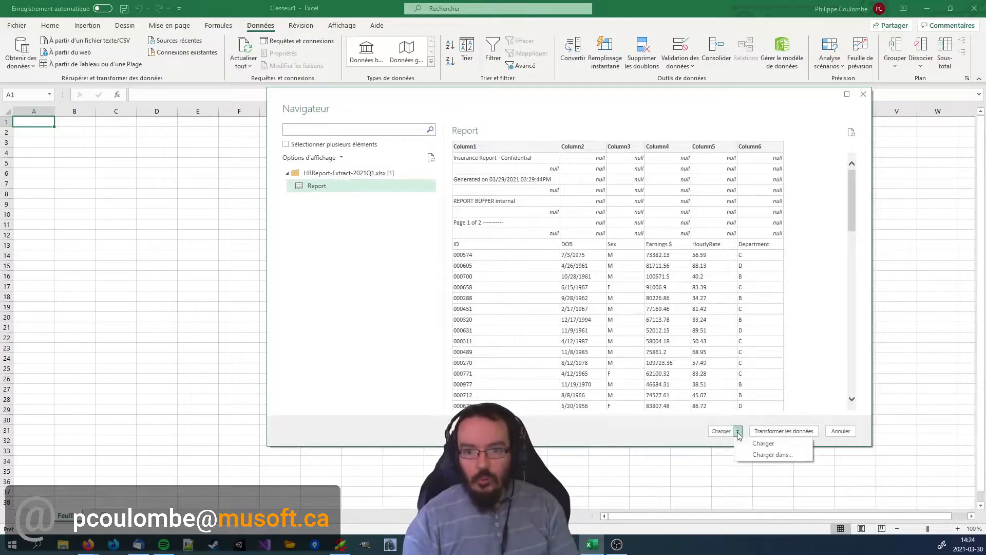
{"action": "left_click", "coordinate": [773, 455]}
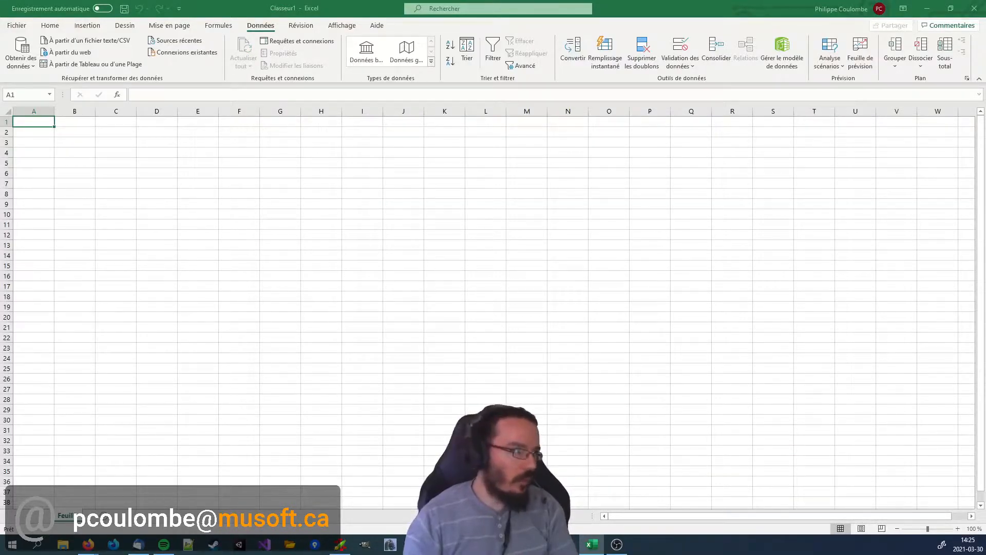
{"action": "left_click_drag", "start_coordinate": [334, 200], "coordinate": [517, 176]}
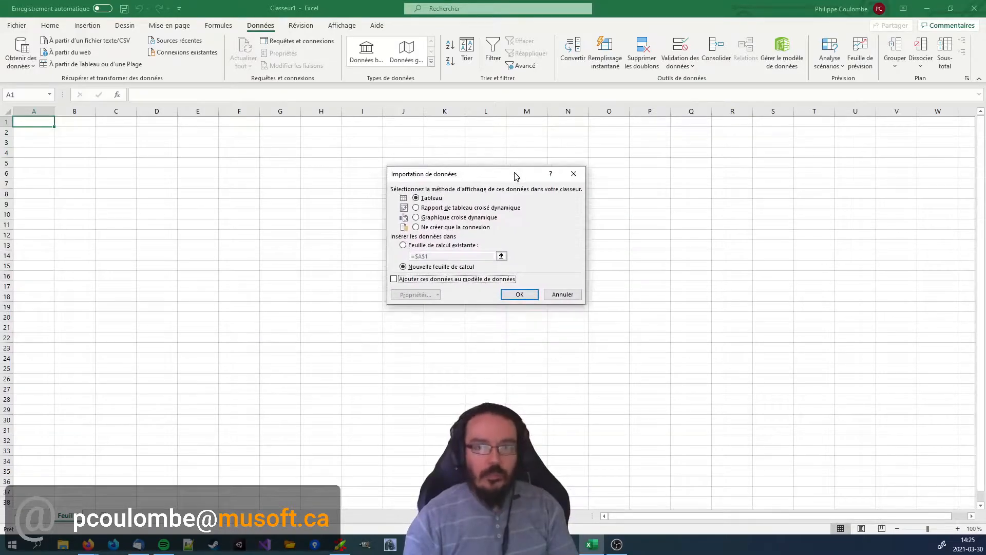
{"action": "left_click", "coordinate": [462, 228]}
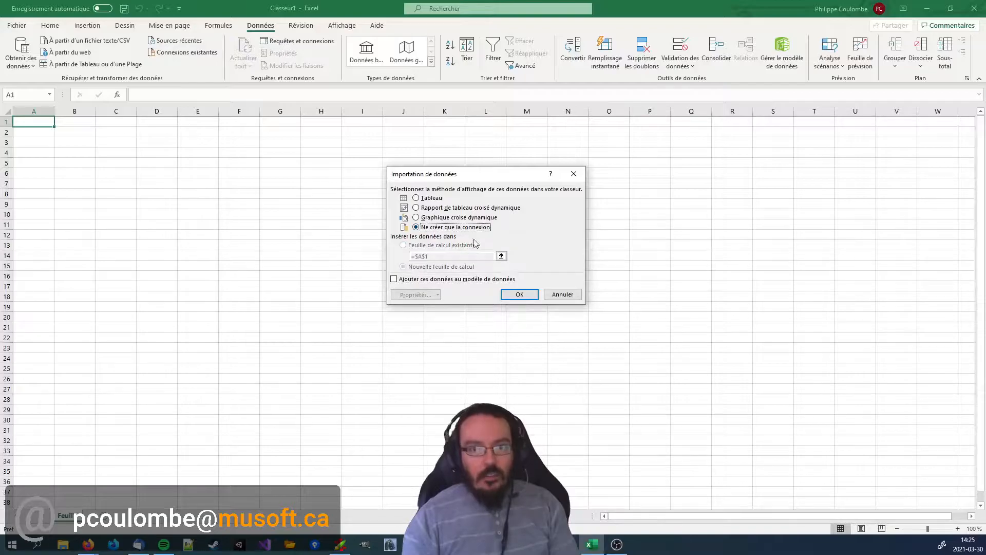
{"action": "left_click", "coordinate": [518, 294]}
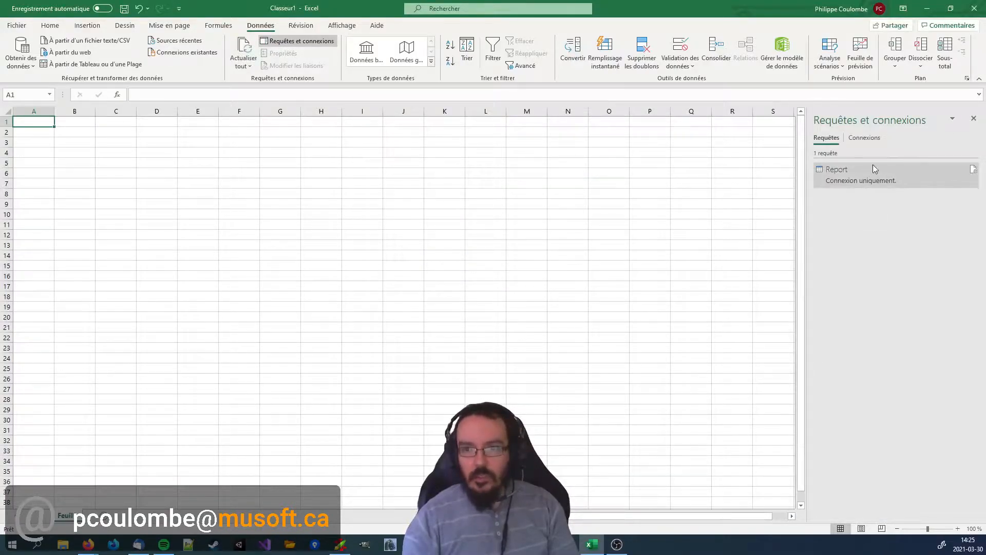
Delete the connection-only Report query from the workbook.
{"action": "right_click", "coordinate": [844, 177]}
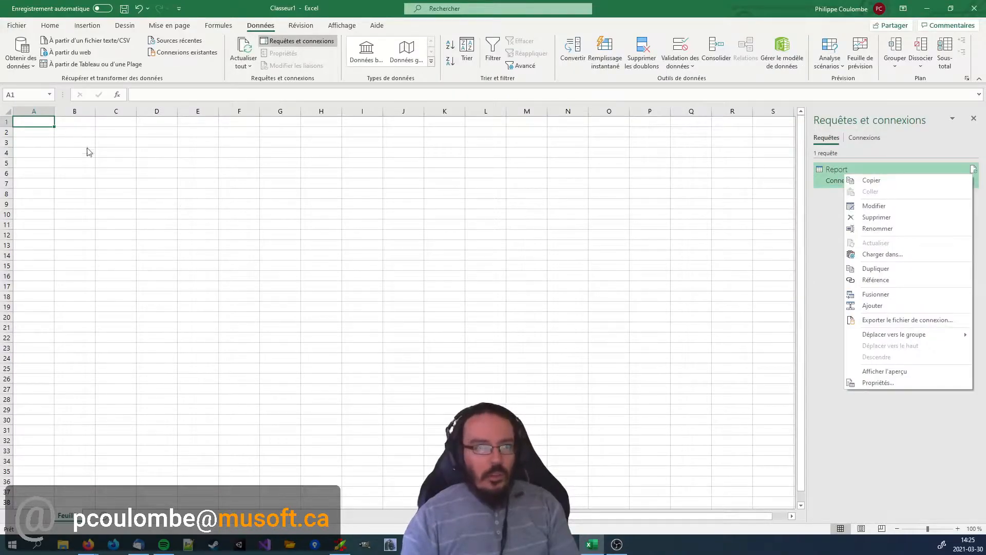
{"action": "left_click", "coordinate": [876, 217]}
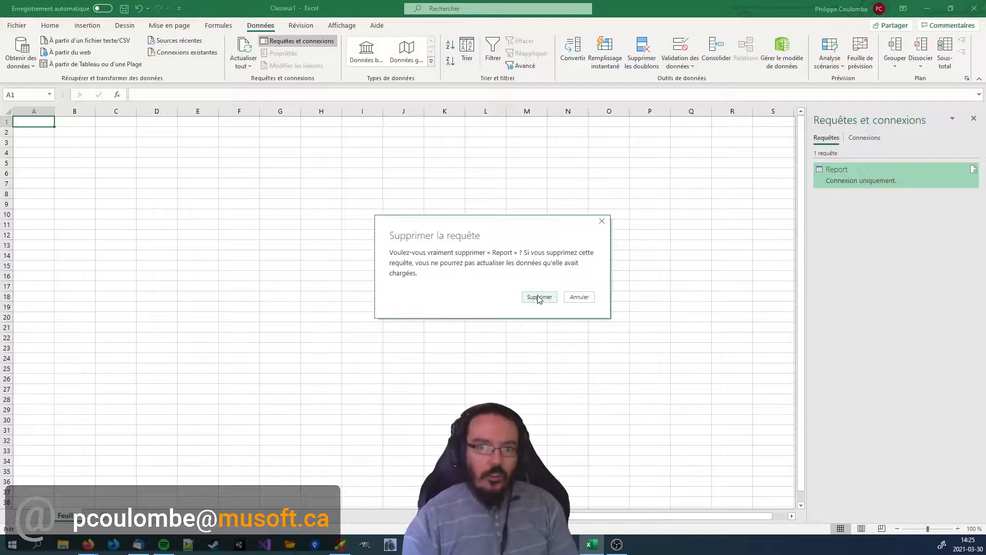
{"action": "left_click", "coordinate": [539, 298]}
Import HRReport-Extract-2021Q1.xlsx from a workbook source and open its Report sheet for transformation in the Power Query Editor.
{"action": "left_click", "coordinate": [19, 72]}
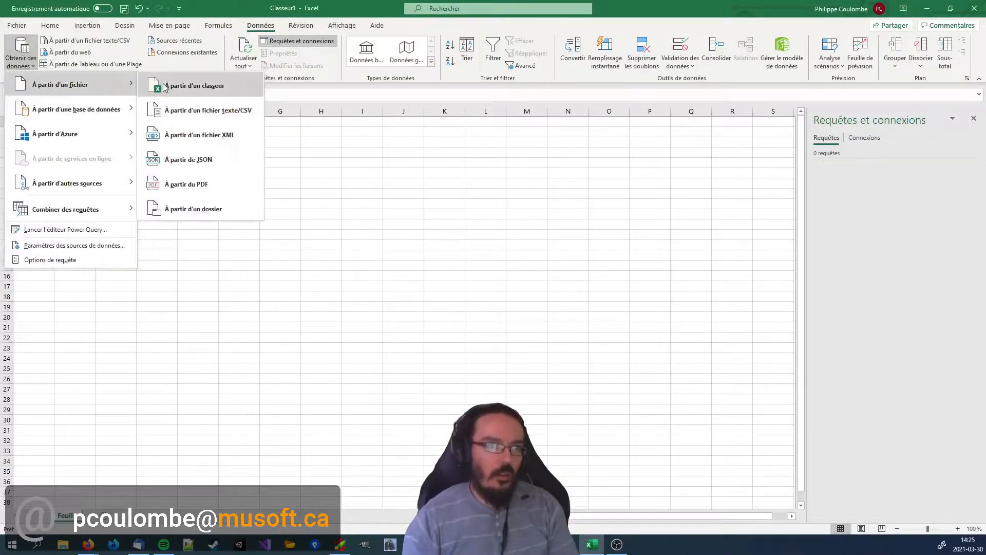
{"action": "left_click", "coordinate": [200, 84]}
{"action": "double_click", "coordinate": [154, 97]}
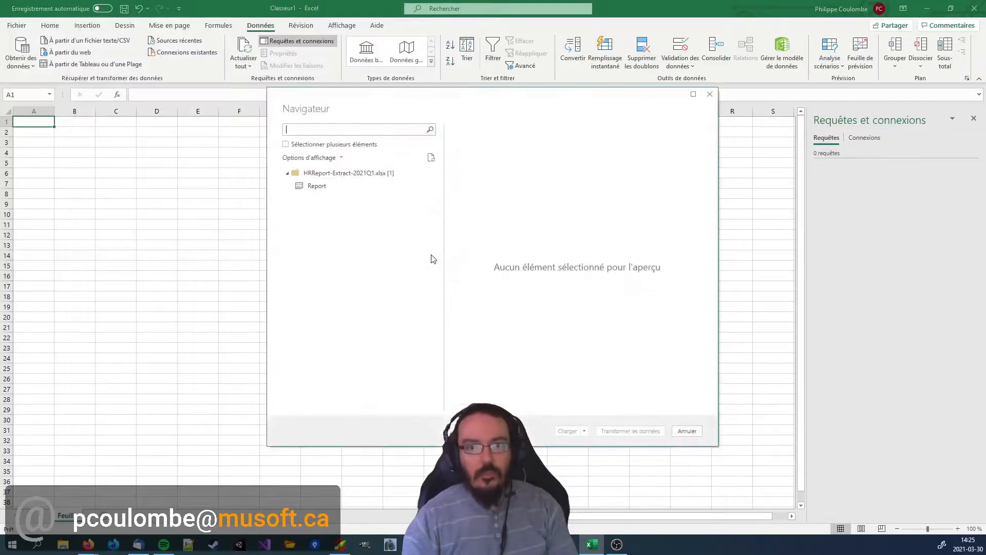
{"action": "left_click", "coordinate": [317, 186]}
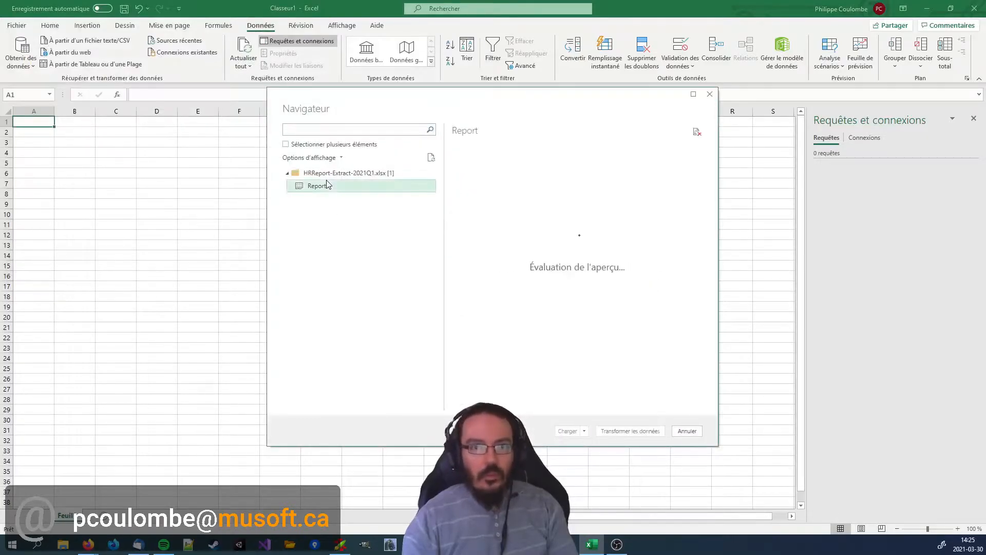
{"action": "left_click", "coordinate": [628, 431]}
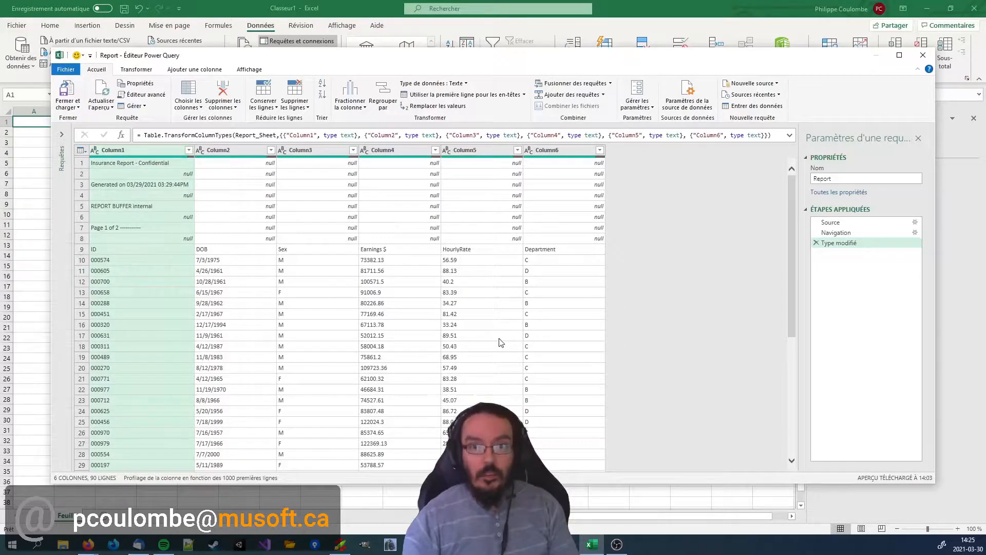
Rename the query as Rapport.
{"action": "double_click", "coordinate": [840, 179]}
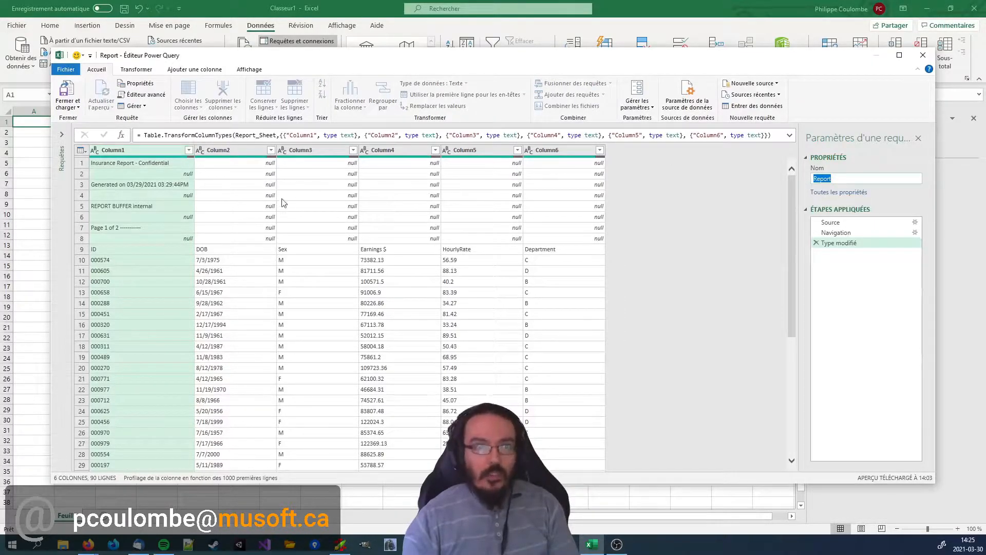
{"action": "type", "text": "Fac"}
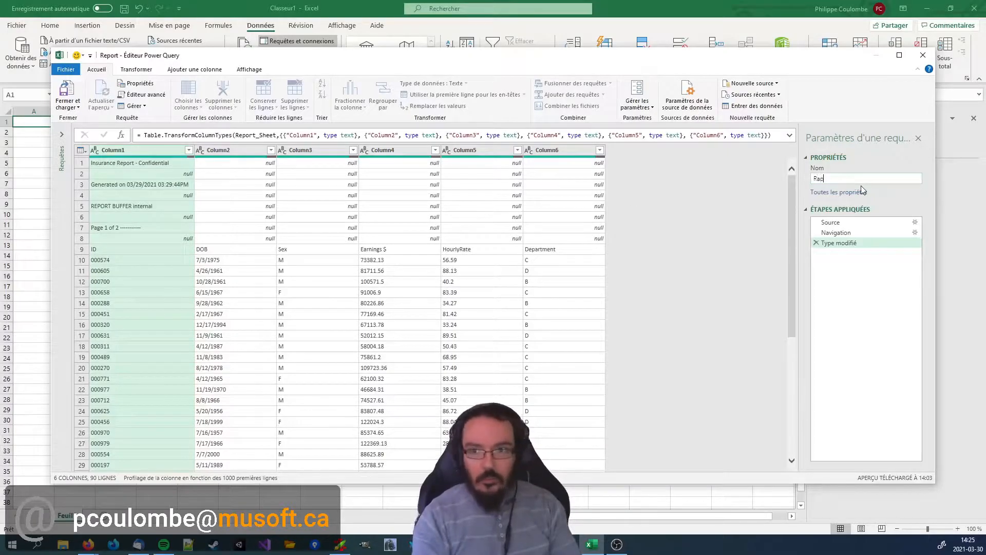
{"action": "key", "text": "Return"}
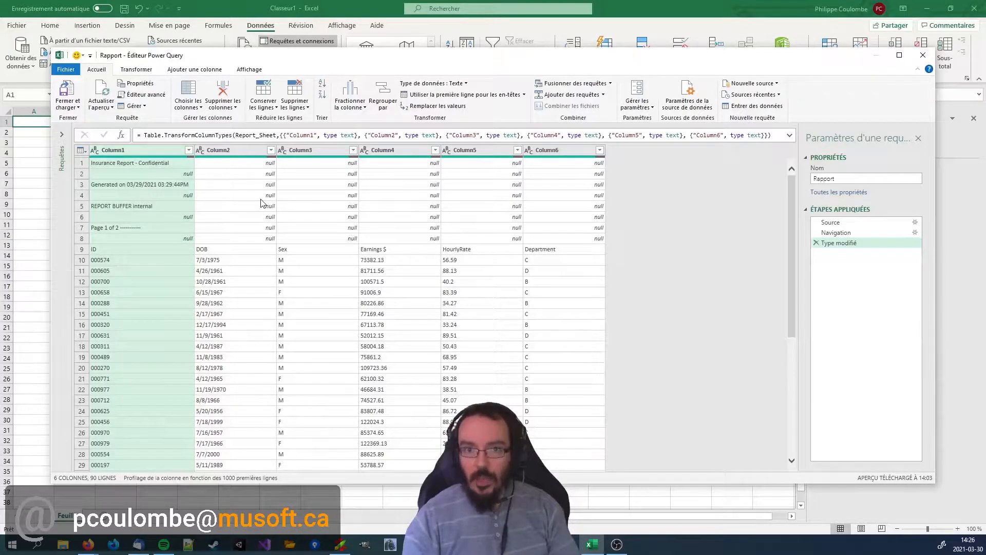
Examine the column headings in row 9 and the page-break rows 49 to 51 within the report data.
{"action": "left_click", "coordinate": [134, 250]}
{"action": "left_click", "coordinate": [259, 249]}
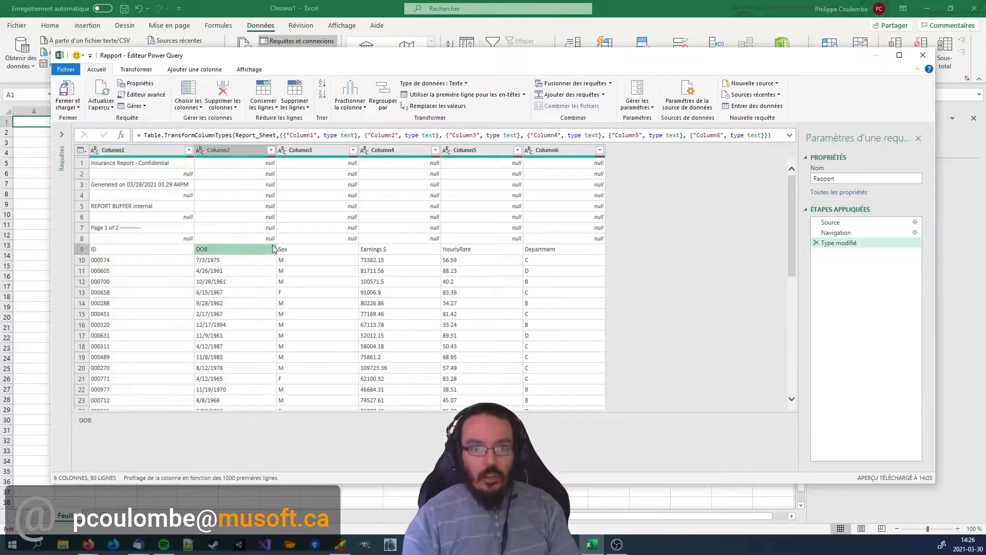
{"action": "left_click", "coordinate": [302, 251]}
{"action": "left_click", "coordinate": [427, 250]}
{"action": "left_click", "coordinate": [462, 251]}
{"action": "left_click", "coordinate": [547, 251]}
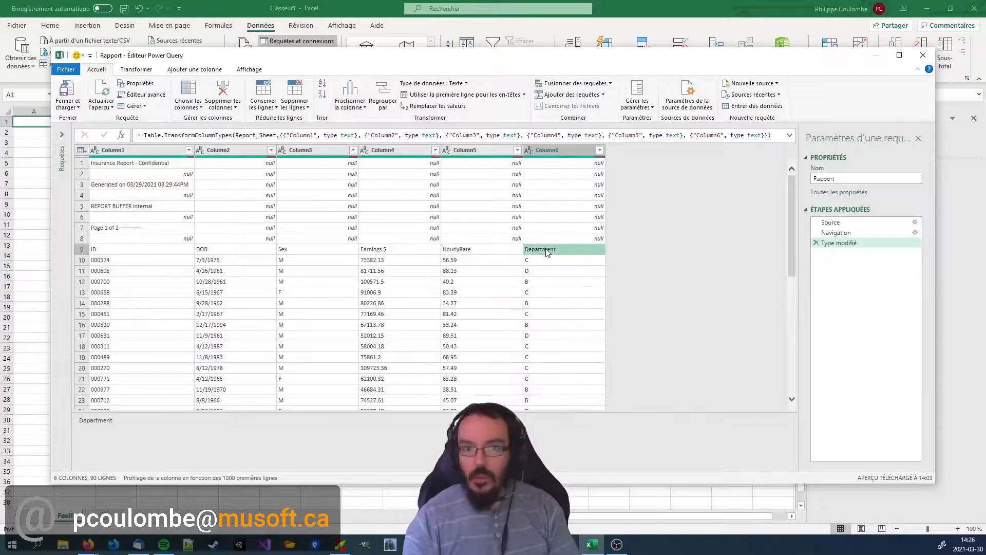
{"action": "scroll", "coordinate": [548, 252], "scroll_direction": "down", "scroll_amount": 14}
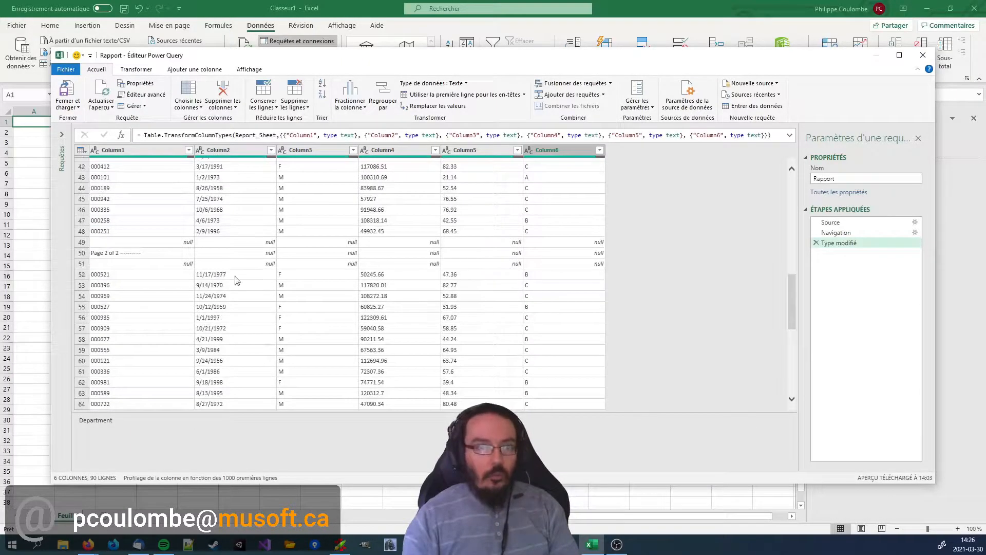
{"action": "left_click", "coordinate": [188, 244]}
{"action": "left_click", "coordinate": [187, 254]}
{"action": "left_click", "coordinate": [187, 265]}
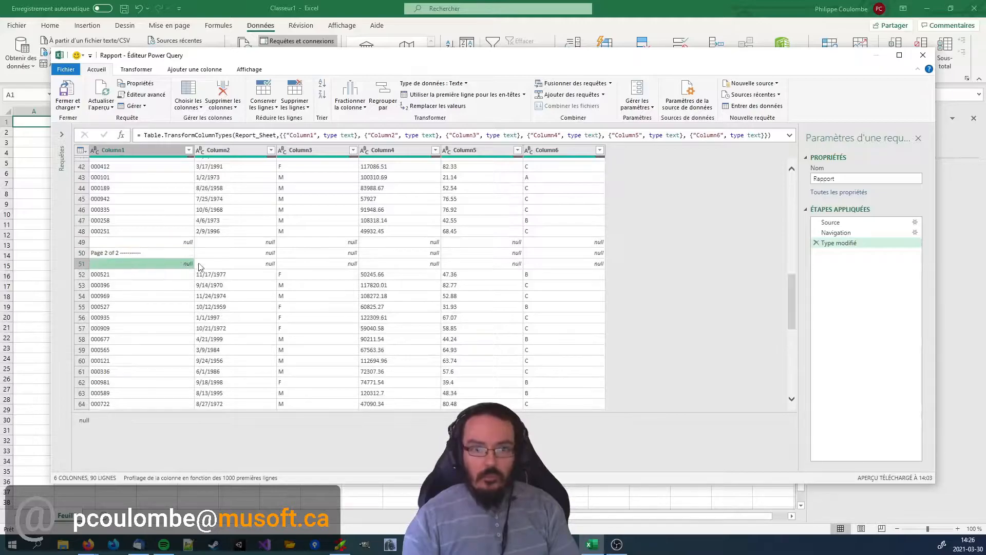
{"action": "scroll", "coordinate": [410, 249], "scroll_direction": "down", "scroll_amount": 9}
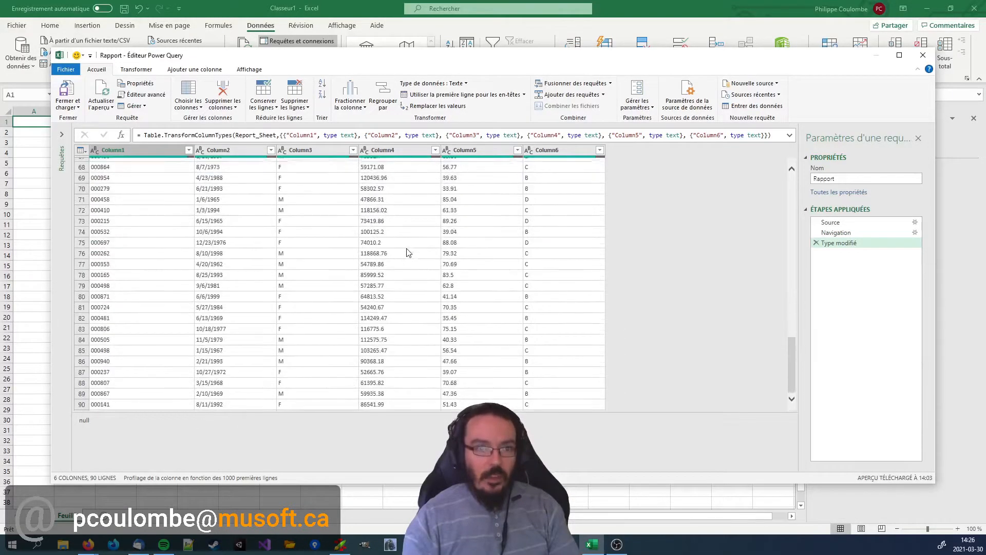
{"action": "scroll", "coordinate": [355, 277], "scroll_direction": "up", "scroll_amount": 20}
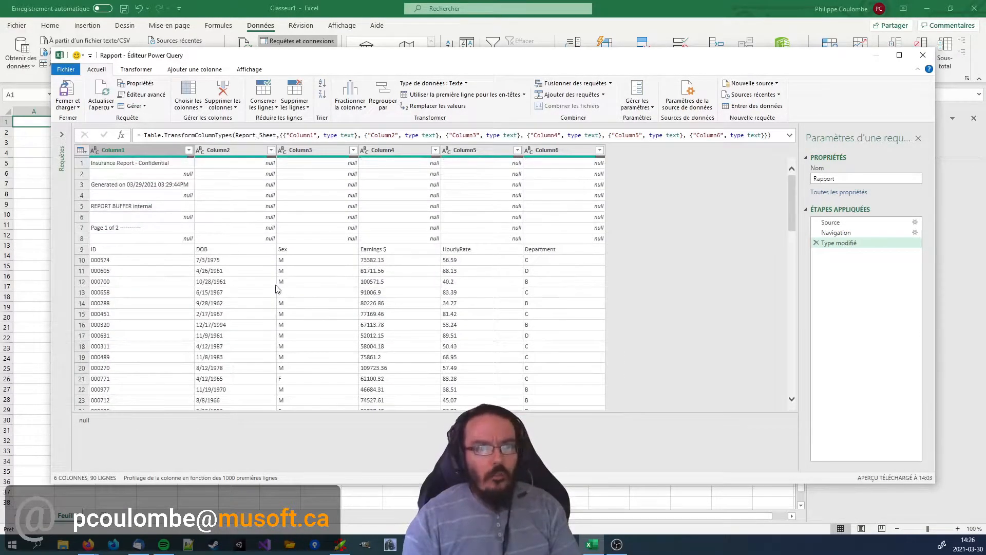
Examine the format of the DOB, Earnings $ and HourlyRate values and their headings in the query preview.
{"action": "left_click", "coordinate": [228, 185]}
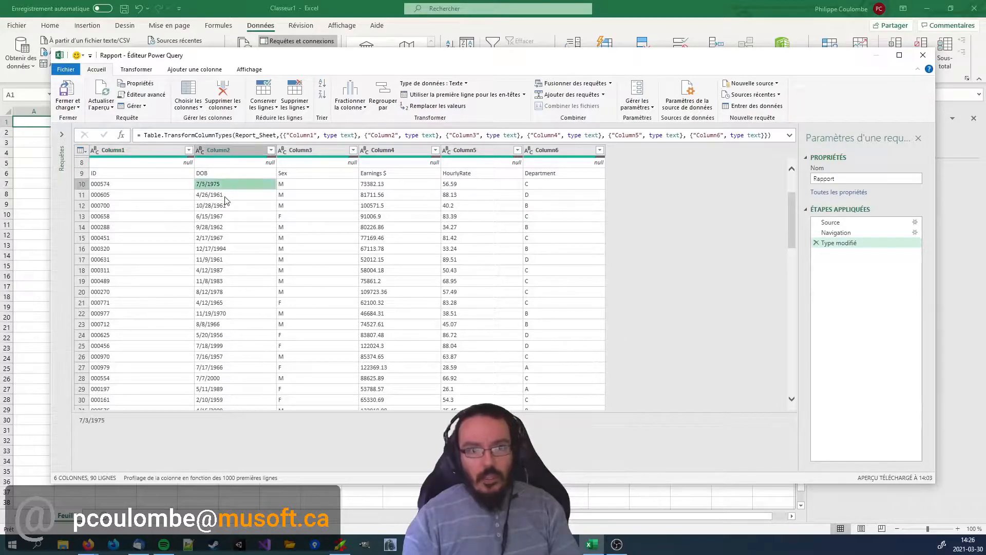
{"action": "left_click", "coordinate": [226, 199]}
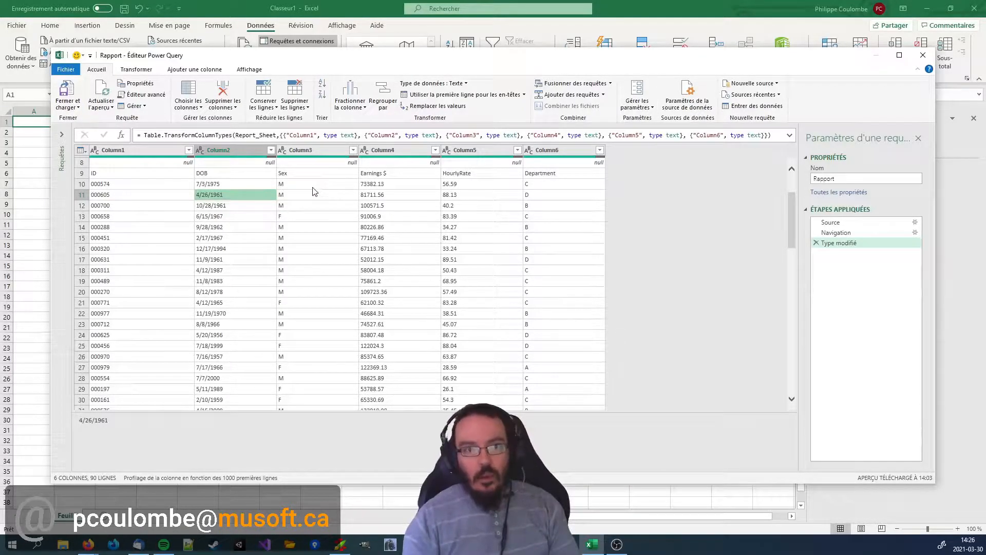
{"action": "left_click", "coordinate": [369, 194]}
{"action": "left_click", "coordinate": [390, 150]}
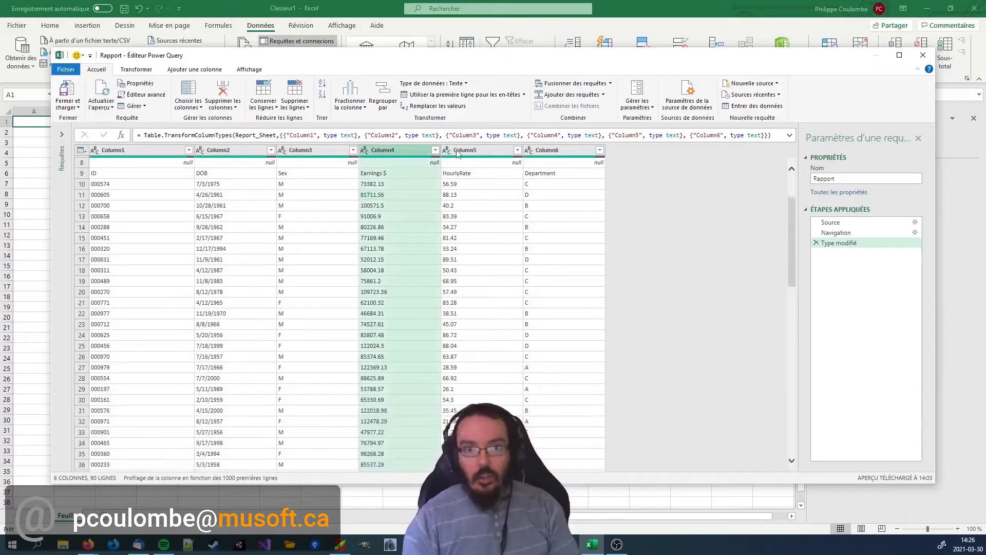
{"action": "left_click", "coordinate": [471, 150]}
{"action": "left_click", "coordinate": [414, 221]}
{"action": "left_click", "coordinate": [402, 186]}
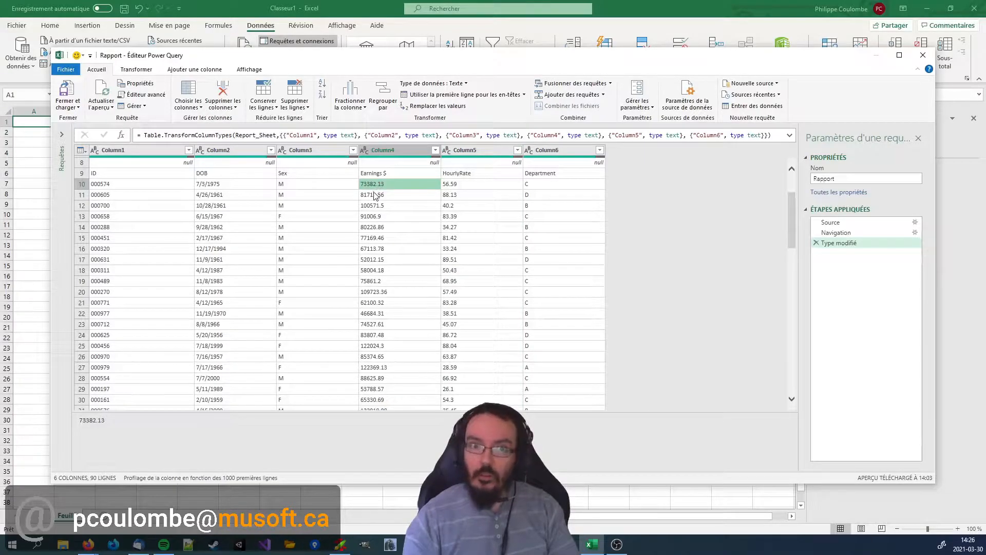
{"action": "left_click", "coordinate": [487, 184]}
{"action": "scroll", "coordinate": [564, 222], "scroll_direction": "up", "scroll_amount": 1}
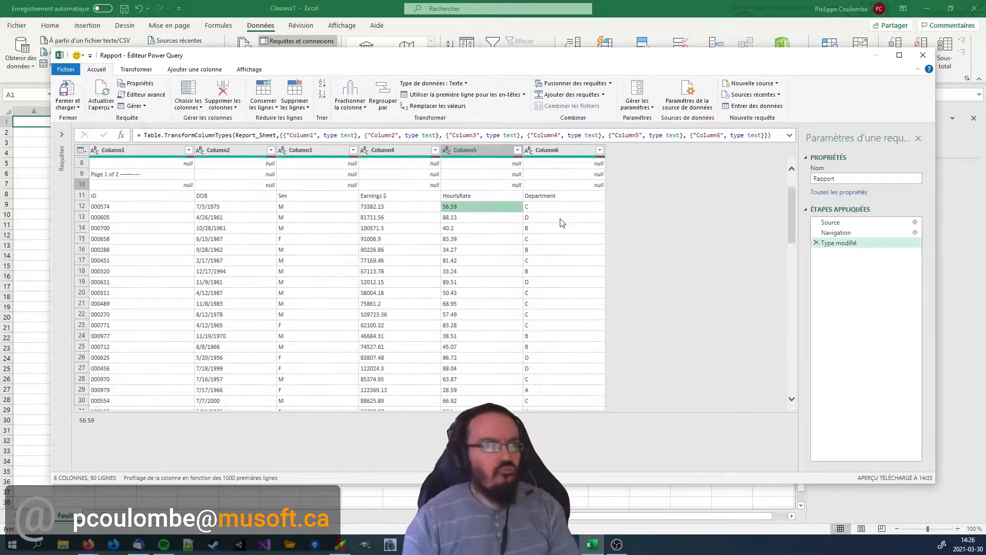
{"action": "scroll", "coordinate": [564, 221], "scroll_direction": "up", "scroll_amount": 3}
{"action": "scroll", "coordinate": [551, 233], "scroll_direction": "down", "scroll_amount": 3}
{"action": "scroll", "coordinate": [544, 234], "scroll_direction": "up", "scroll_amount": 2}
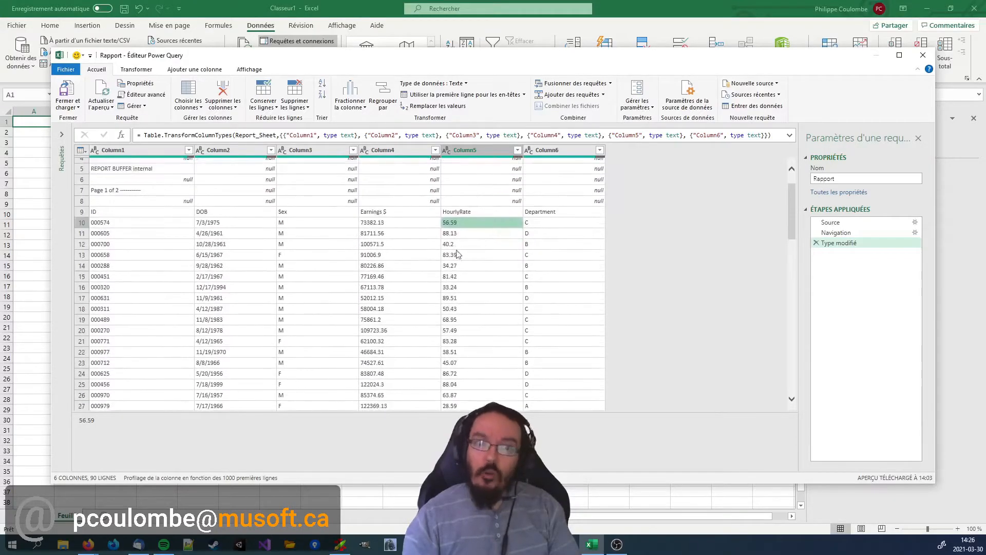
{"action": "left_click", "coordinate": [389, 212]}
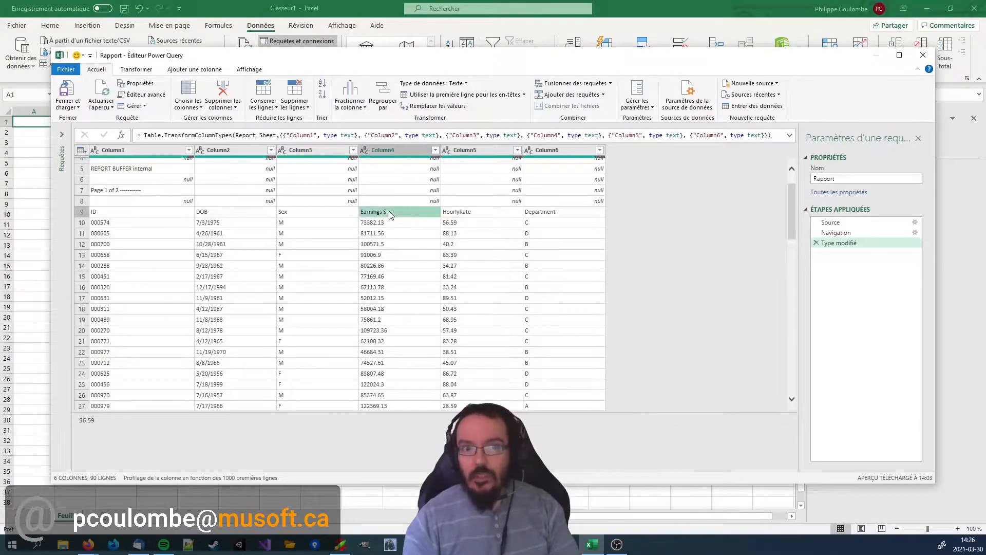
{"action": "left_click", "coordinate": [487, 213]}
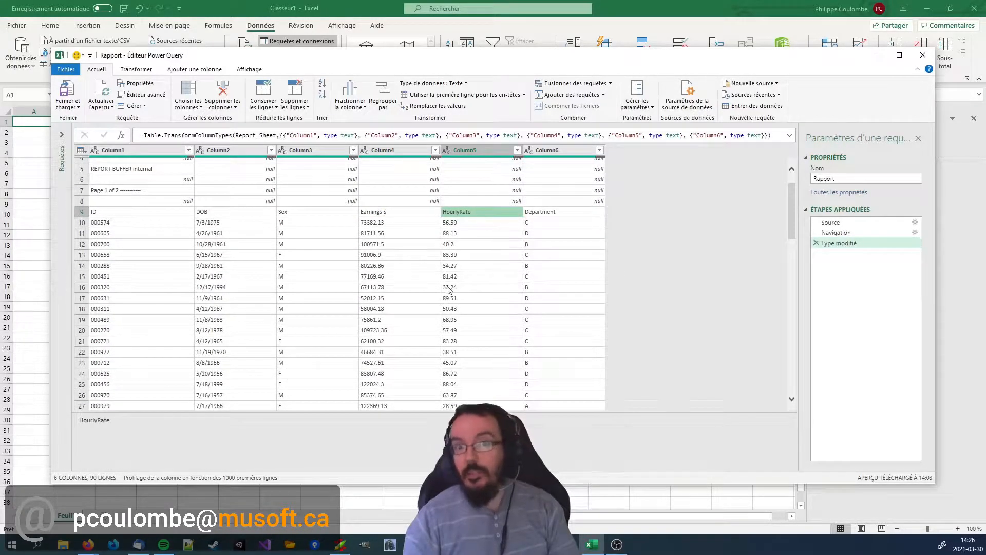
{"action": "scroll", "coordinate": [447, 289], "scroll_direction": "up", "scroll_amount": 2}
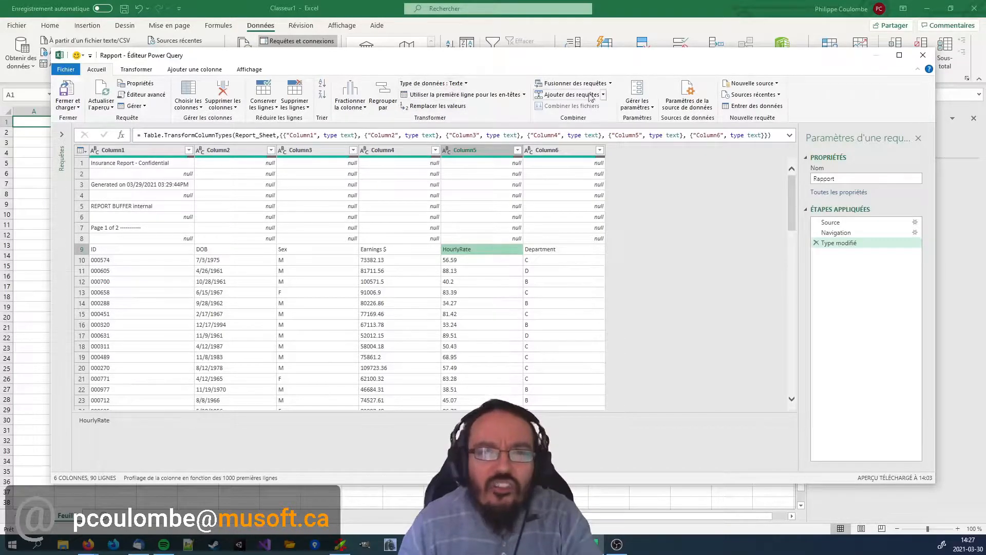
{"action": "left_click", "coordinate": [146, 72]}
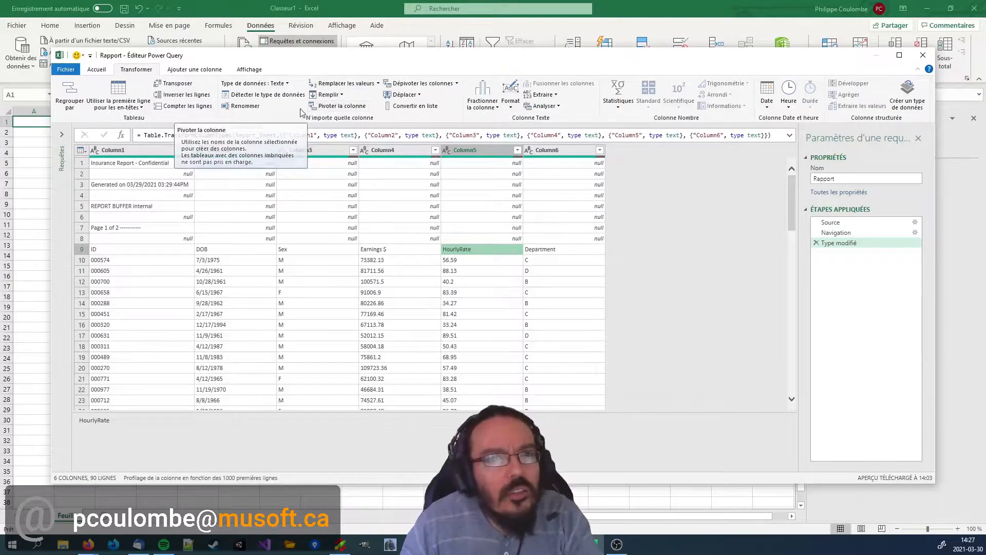
{"action": "left_click", "coordinate": [511, 108]}
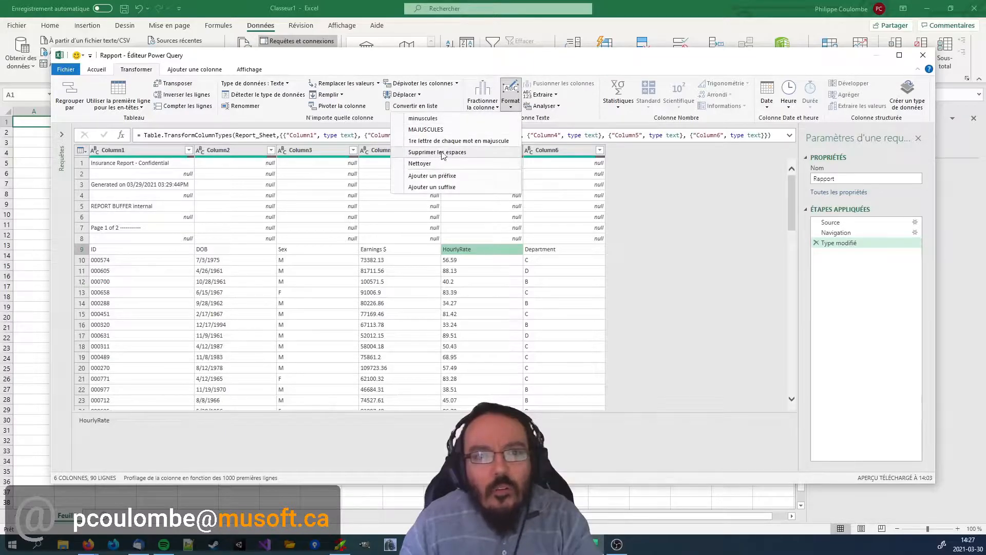
{"action": "left_click", "coordinate": [692, 225]}
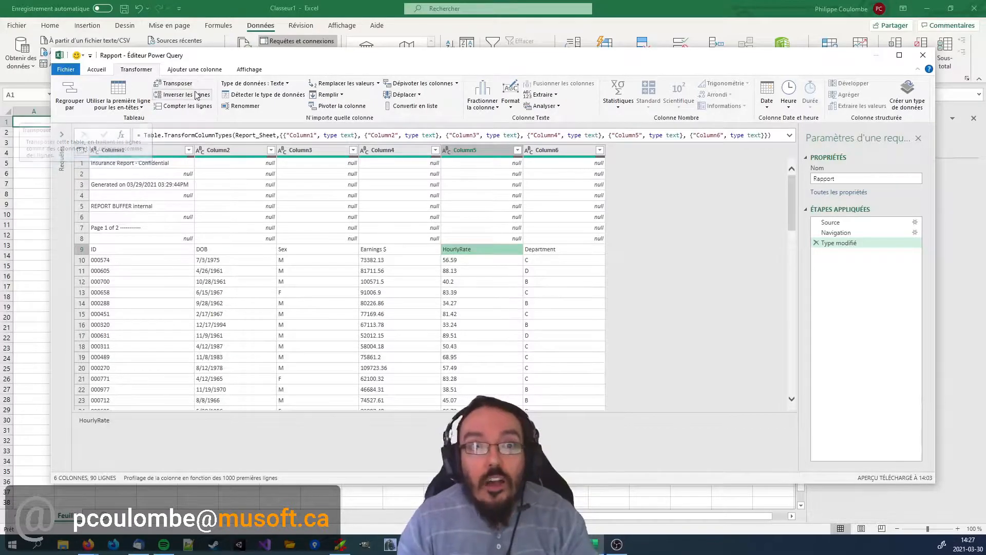
{"action": "left_click", "coordinate": [185, 71]}
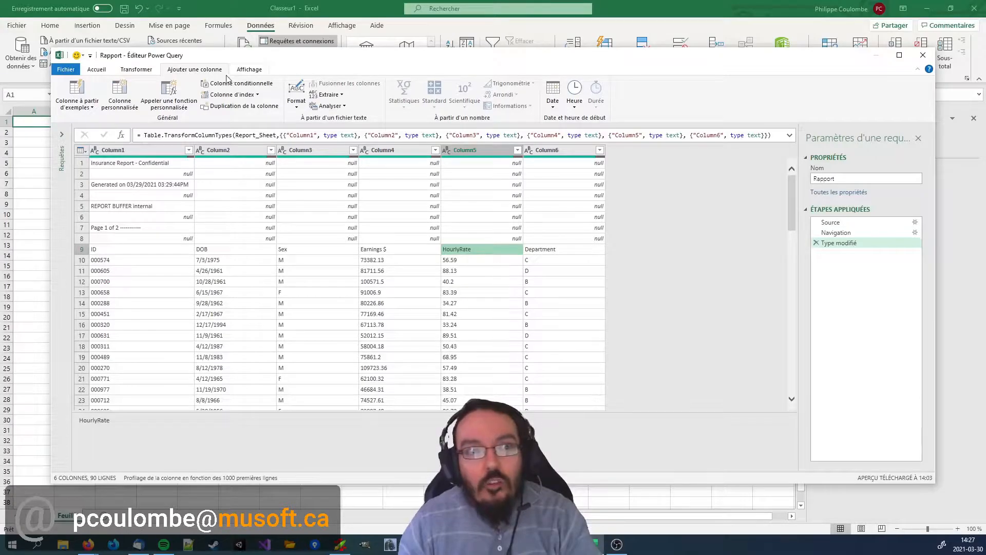
Hide the Power Query formula bar and display it again.
{"action": "left_click", "coordinate": [98, 73]}
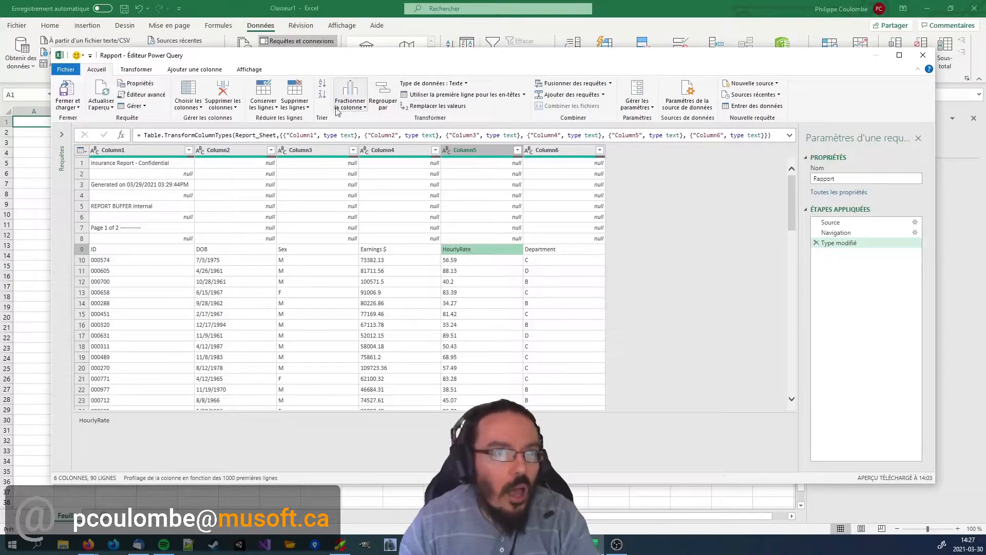
{"action": "left_click", "coordinate": [188, 70]}
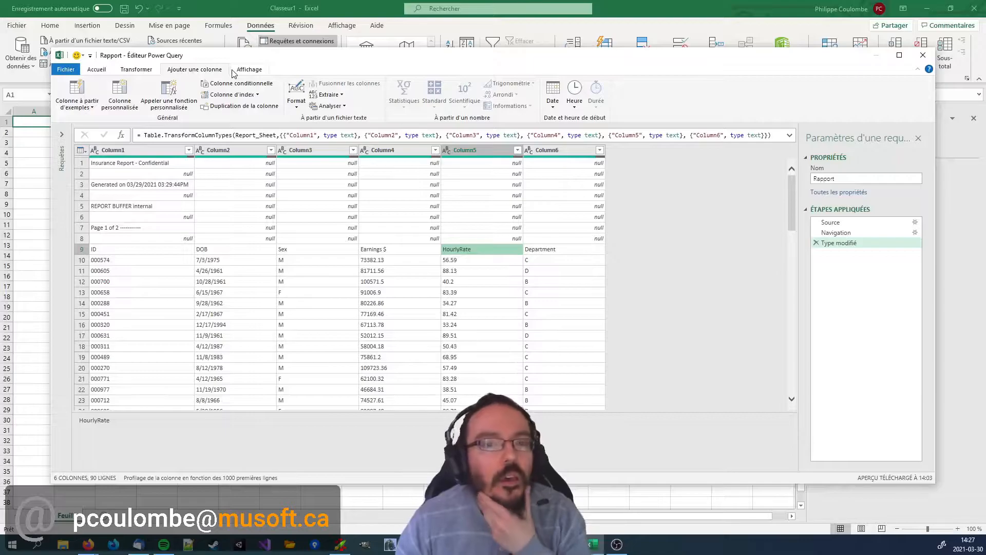
{"action": "left_click", "coordinate": [240, 75]}
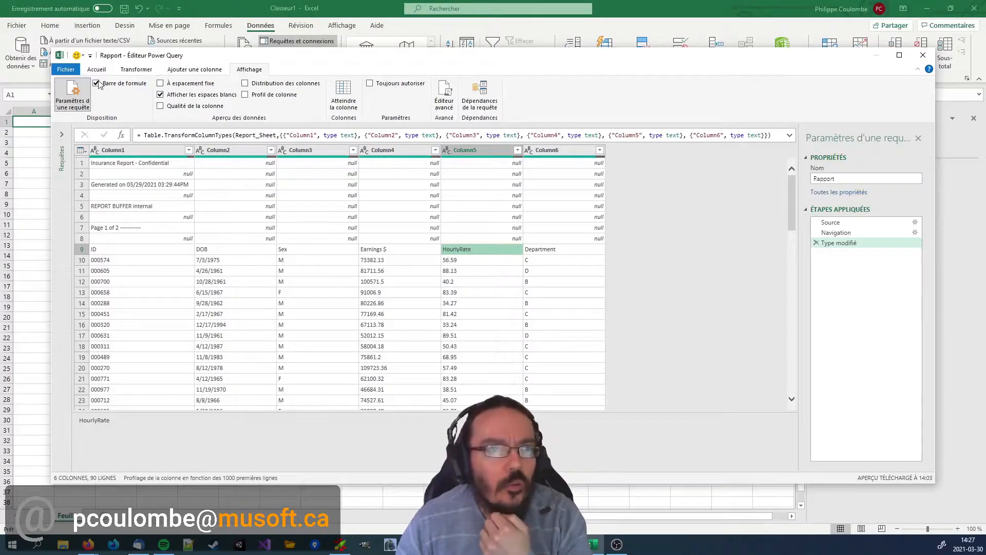
{"action": "left_click", "coordinate": [202, 136]}
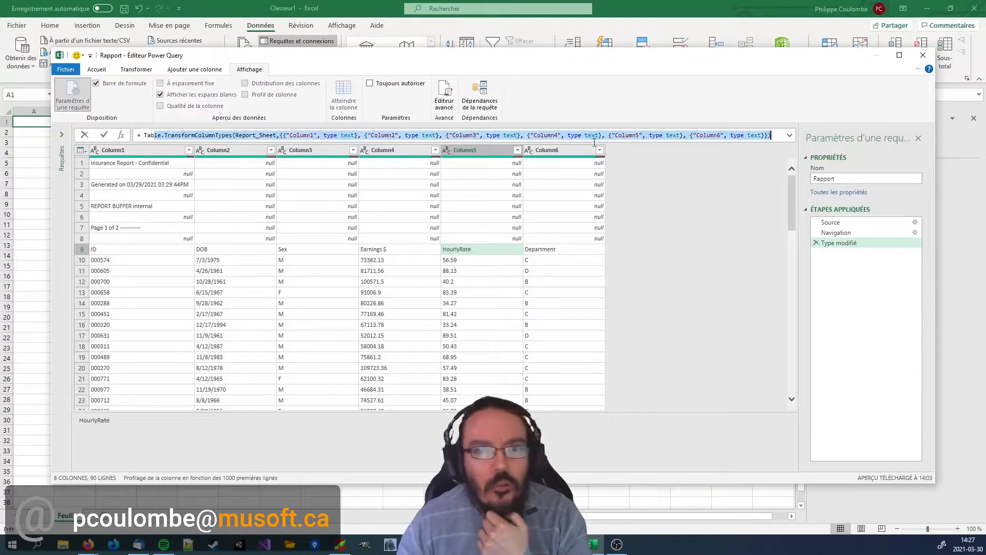
{"action": "left_click", "coordinate": [97, 84]}
{"action": "left_click", "coordinate": [97, 84]}
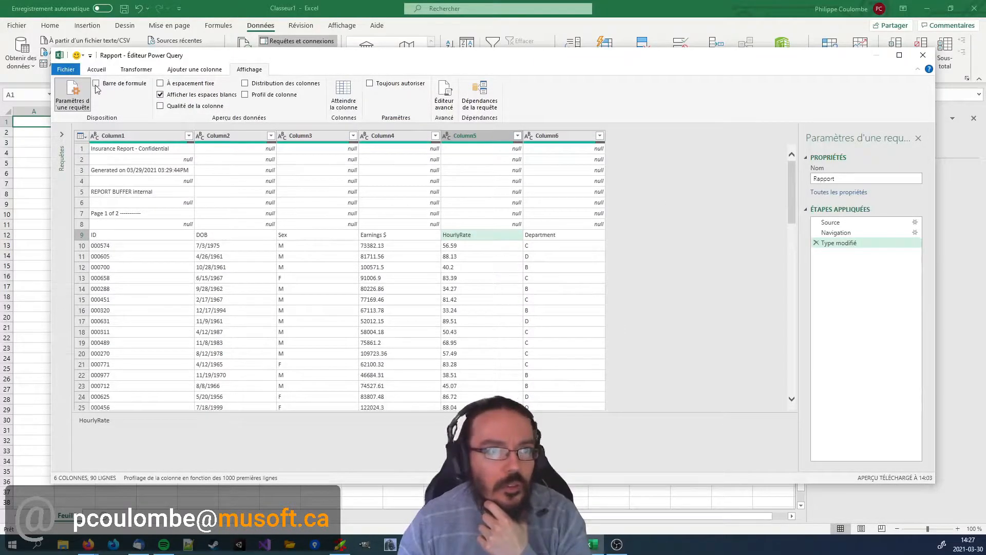
{"action": "left_click", "coordinate": [97, 84]}
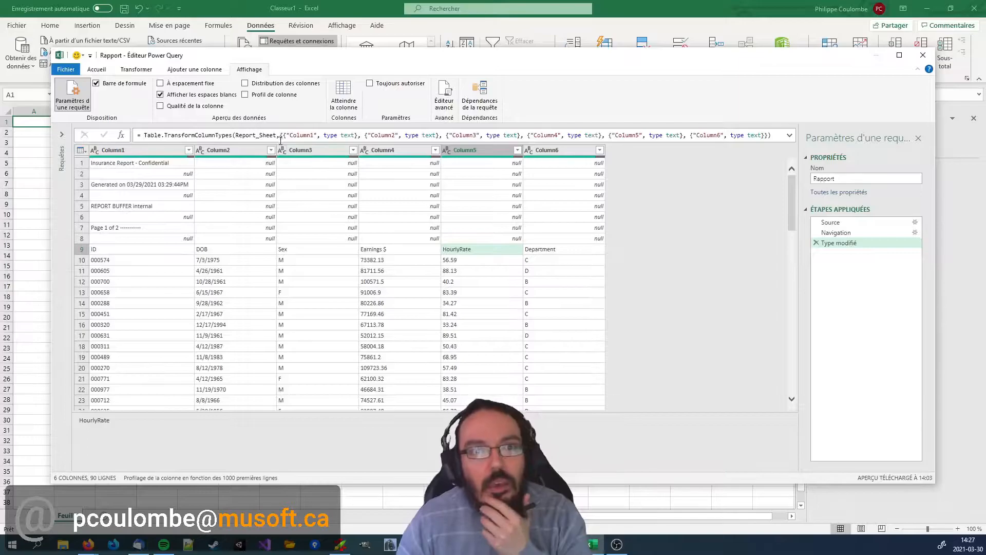
Remove the top 8 rows above the column headings from the Rapport query.
{"action": "left_click", "coordinate": [97, 71]}
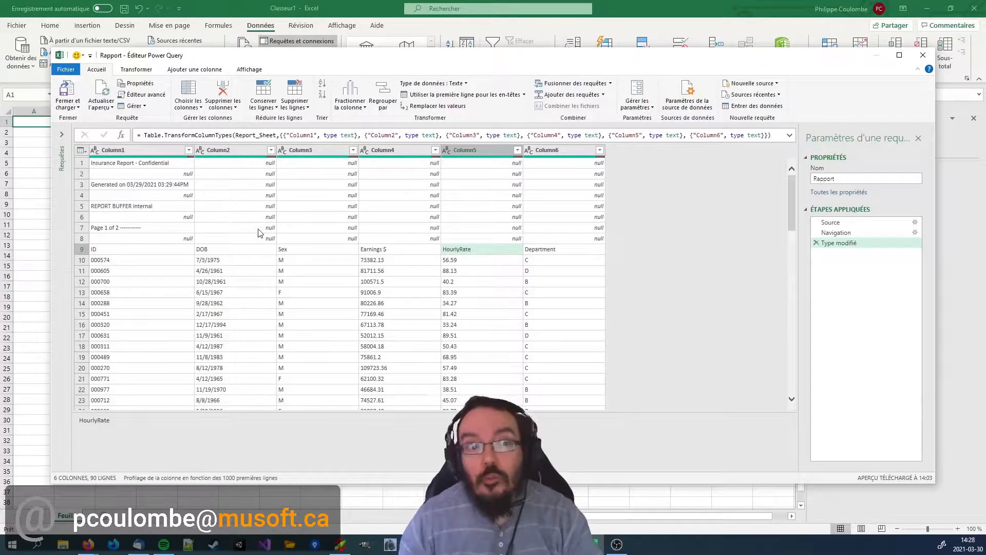
{"action": "left_click", "coordinate": [178, 175]}
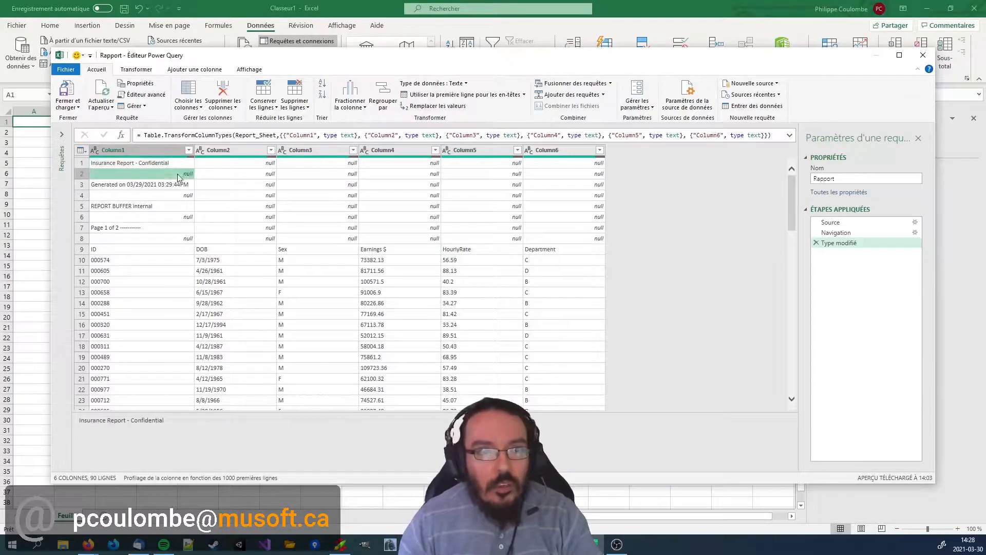
{"action": "left_click", "coordinate": [172, 239]}
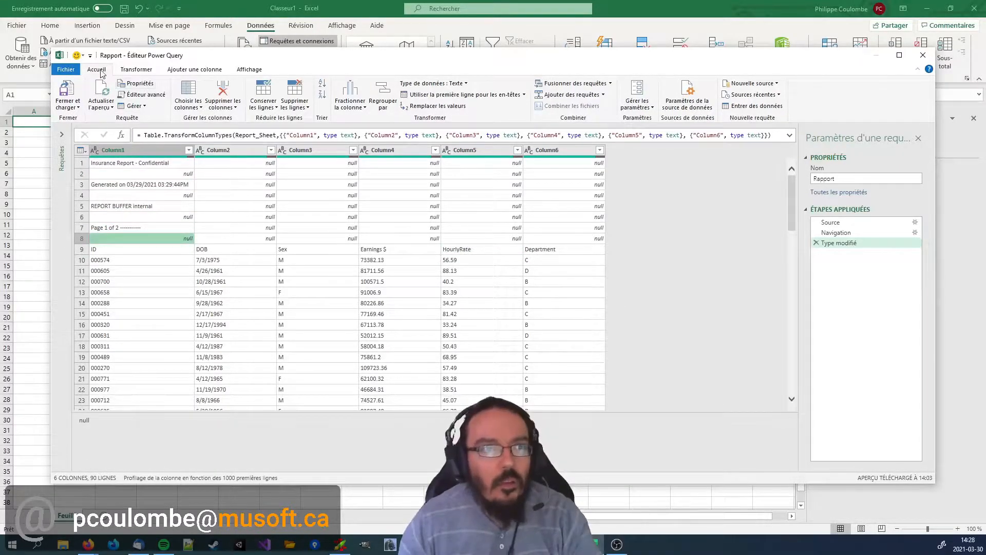
{"action": "left_click", "coordinate": [307, 108]}
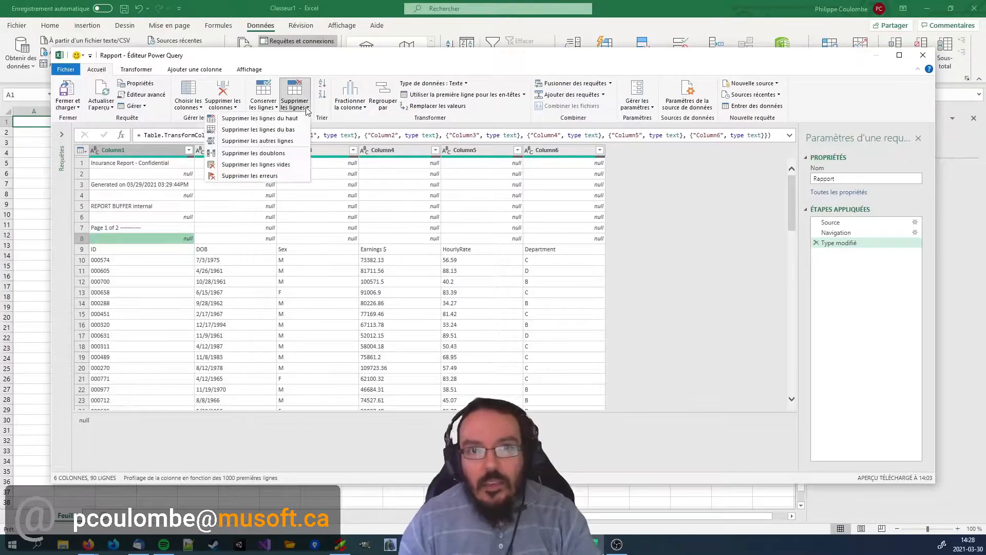
{"action": "left_click", "coordinate": [275, 122]}
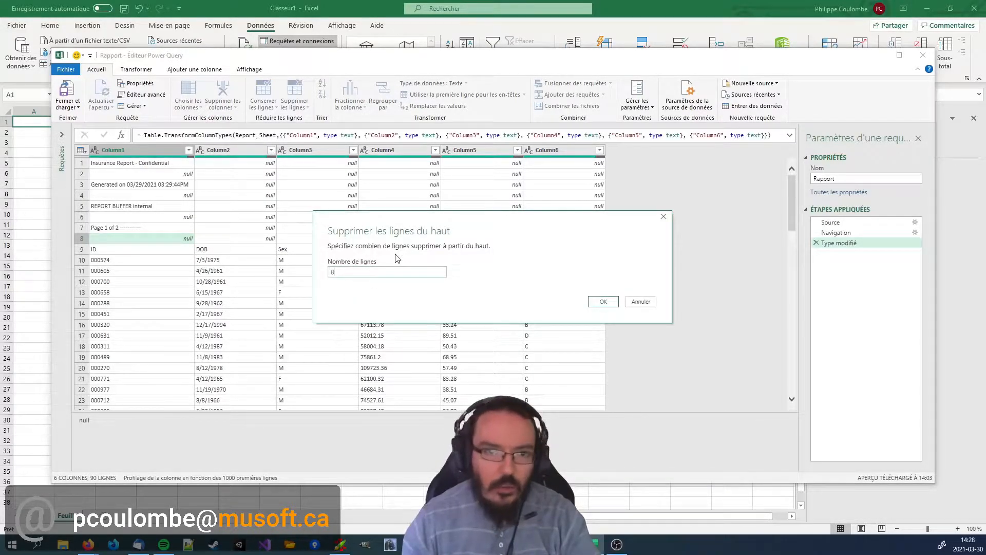
{"action": "left_click", "coordinate": [614, 303]}
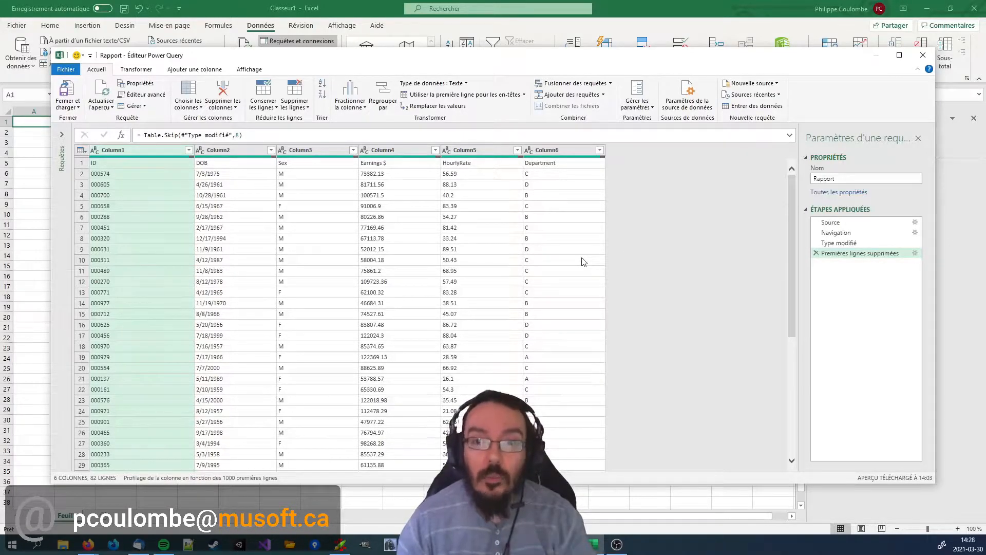
Compare the data preview at the Navigation, Type modifié and Premières lignes supprimées applied steps.
{"action": "left_click", "coordinate": [854, 244]}
{"action": "left_click", "coordinate": [851, 233]}
{"action": "left_click", "coordinate": [851, 243]}
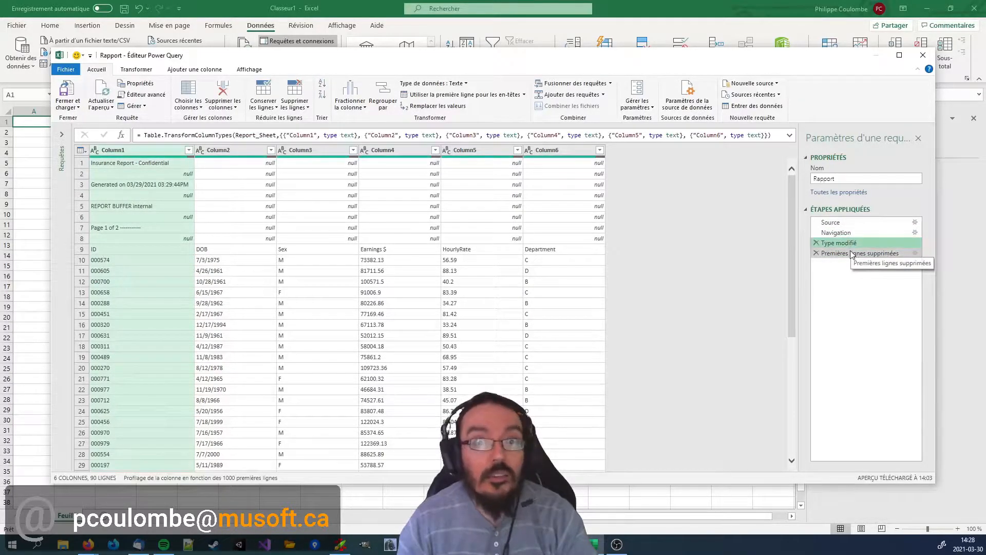
{"action": "left_click", "coordinate": [853, 253]}
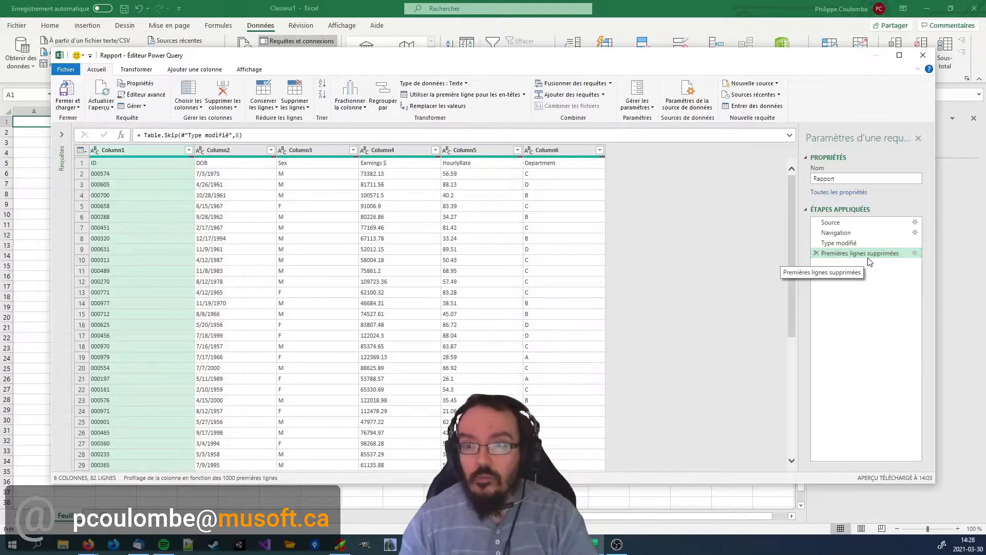
{"action": "double_click", "coordinate": [822, 254]}
{"action": "left_click", "coordinate": [646, 306]}
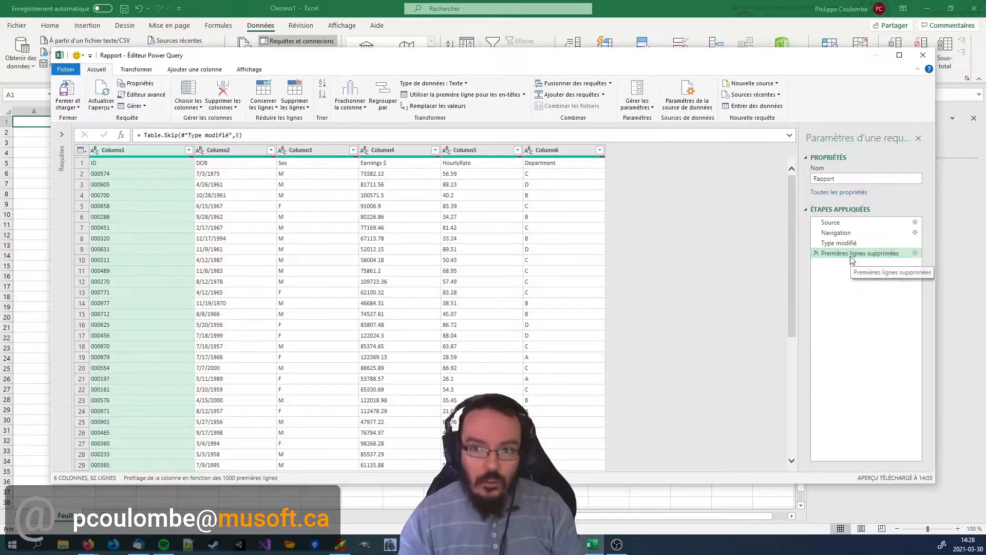
{"action": "left_click", "coordinate": [851, 252]}
{"action": "key", "text": "Escape"}
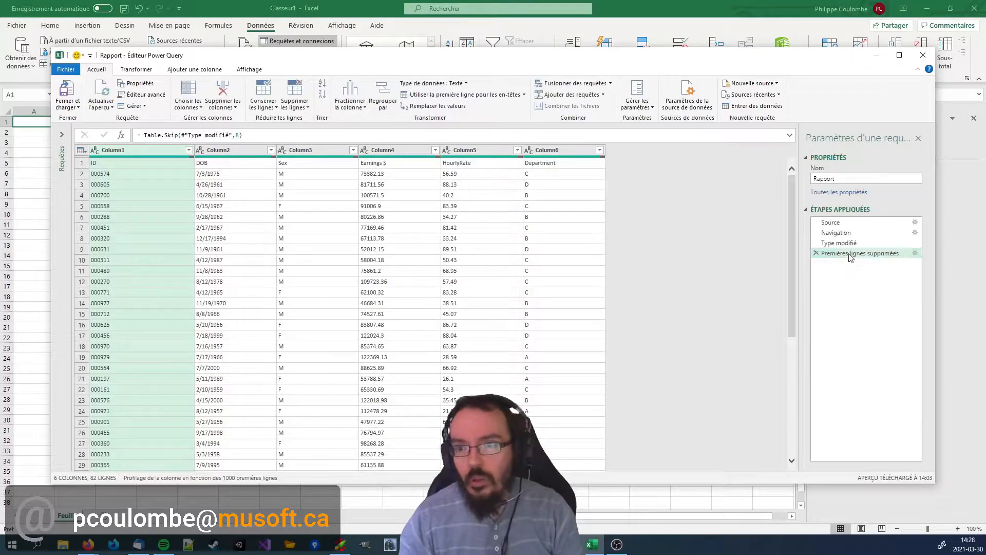
Rename the Premières lignes supprimées applied step as "SUPPRIMER: 8 premières lignes".
{"action": "right_click", "coordinate": [851, 254]}
{"action": "left_click", "coordinate": [881, 274]}
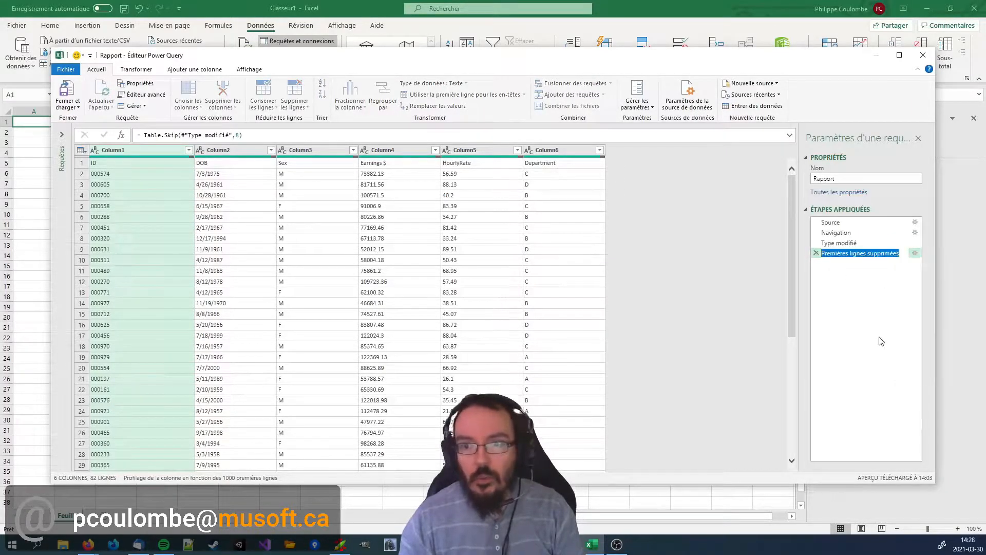
{"action": "type", "text": "SUPPRIMER: 8 p"}
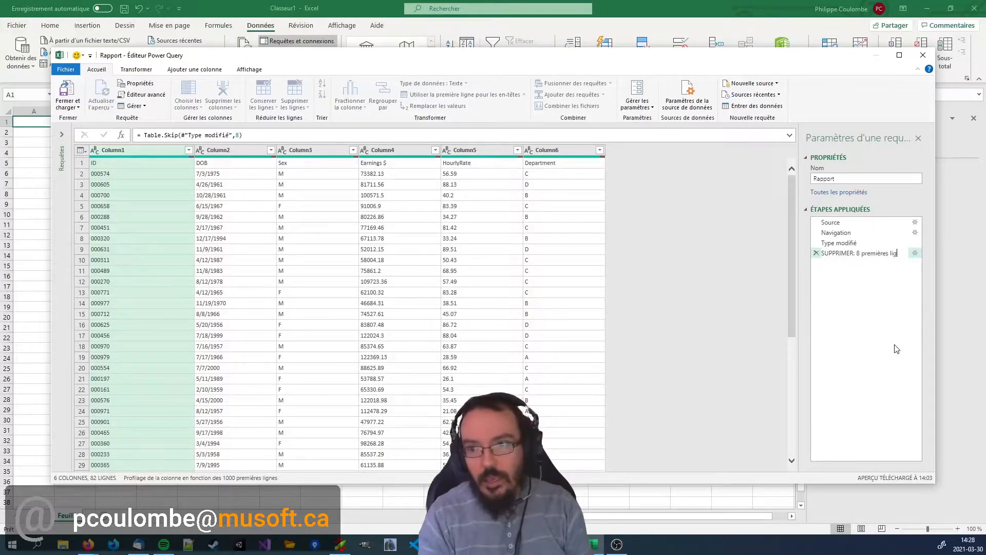
{"action": "key", "text": "Return"}
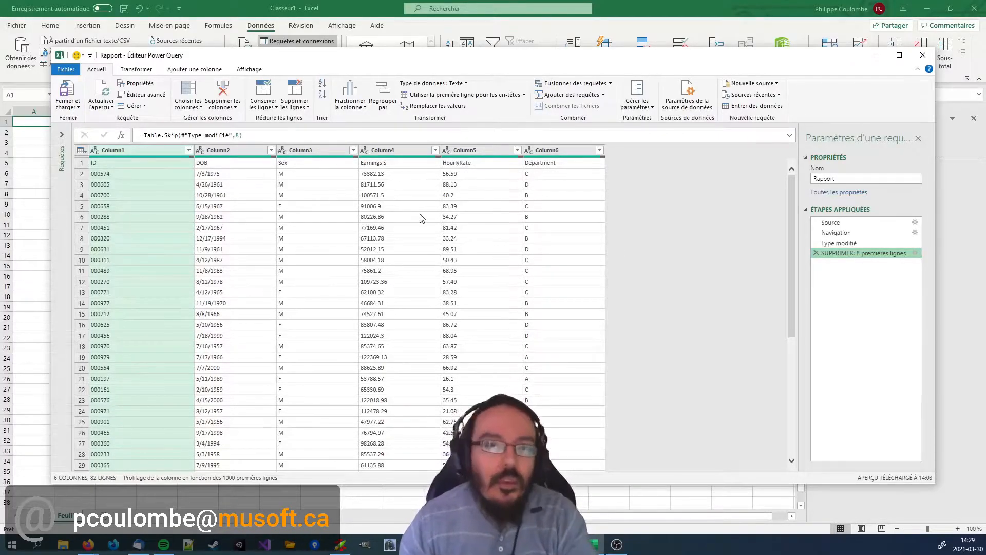
Examine the remaining page-break rows 41 to 43 and the rest of the report data down to the last row.
{"action": "scroll", "coordinate": [258, 239], "scroll_direction": "down", "scroll_amount": 7}
{"action": "scroll", "coordinate": [259, 239], "scroll_direction": "down", "scroll_amount": 4}
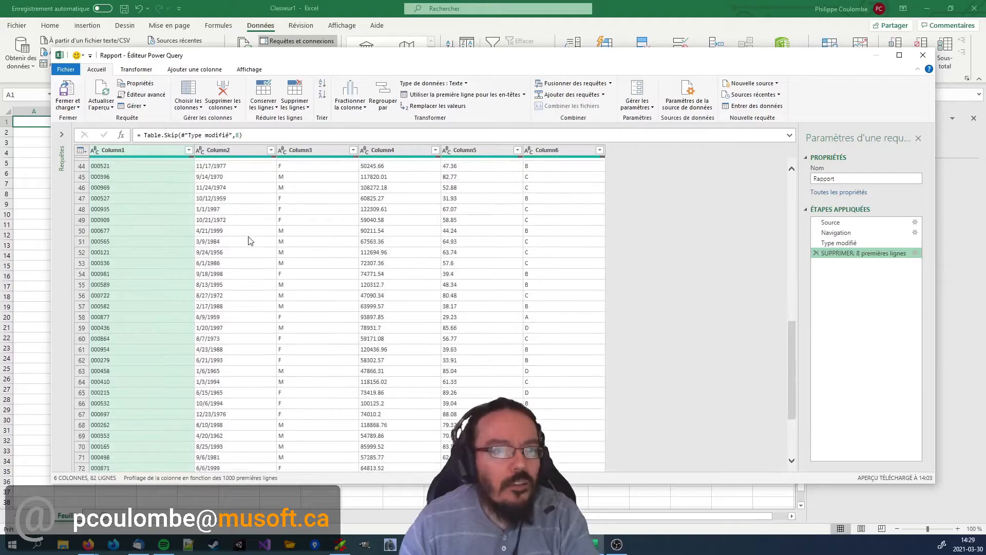
{"action": "scroll", "coordinate": [535, 254], "scroll_direction": "up", "scroll_amount": 8}
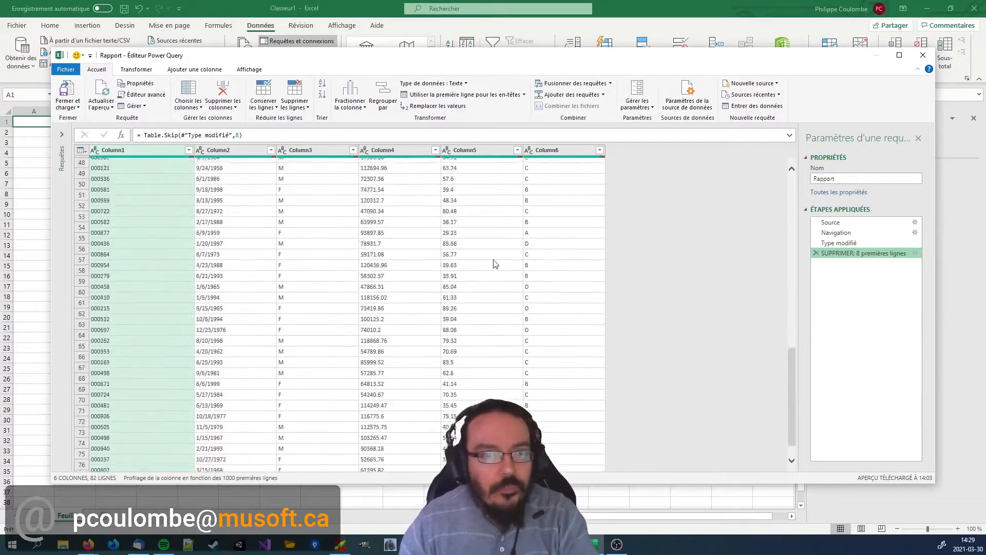
{"action": "scroll", "coordinate": [264, 307], "scroll_direction": "down", "scroll_amount": 7}
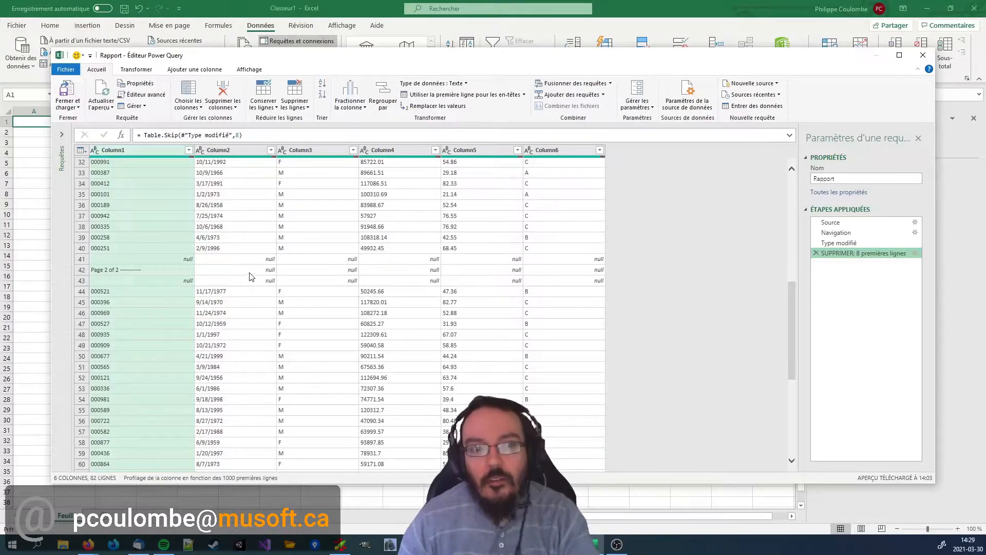
{"action": "scroll", "coordinate": [242, 229], "scroll_direction": "up", "scroll_amount": 10}
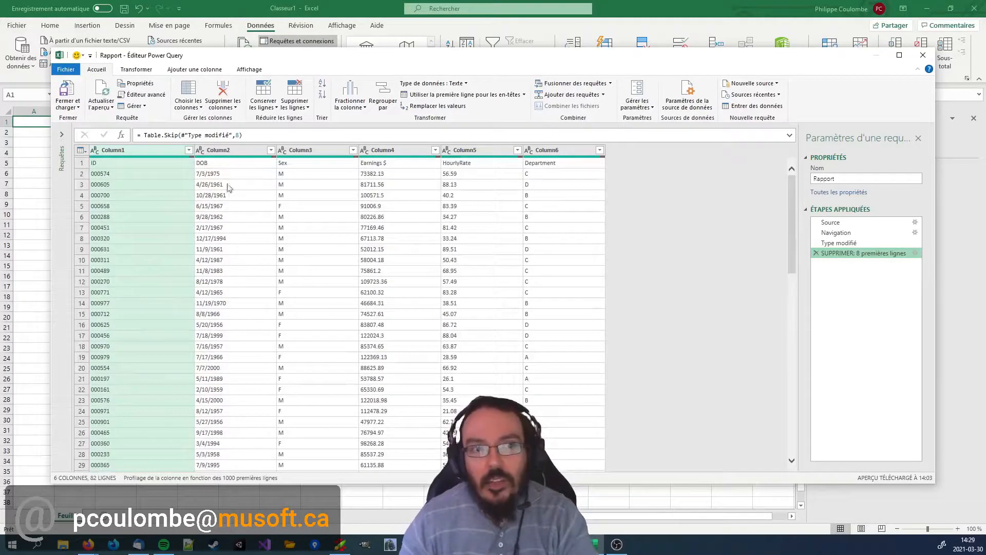
{"action": "scroll", "coordinate": [228, 211], "scroll_direction": "down", "scroll_amount": 18}
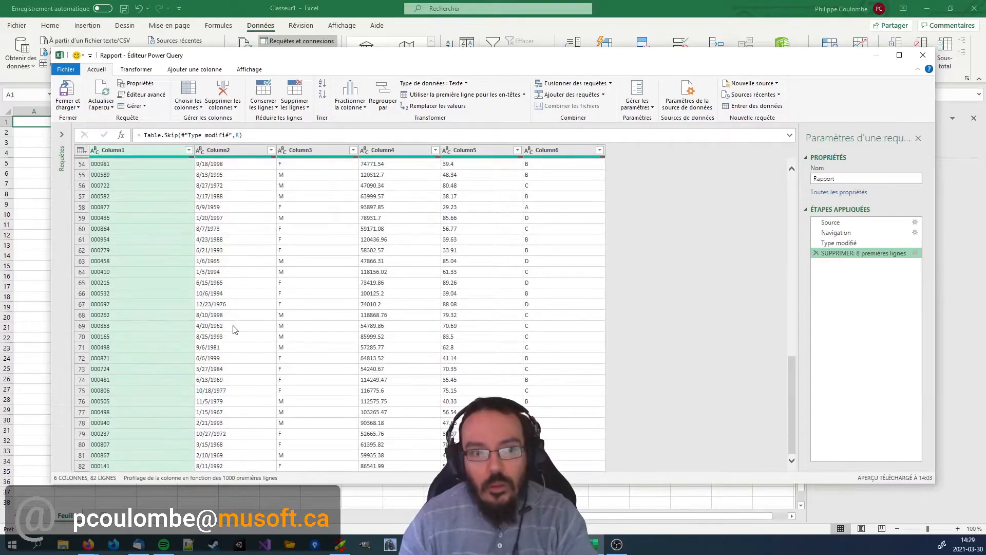
{"action": "scroll", "coordinate": [232, 329], "scroll_direction": "up", "scroll_amount": 6}
{"action": "scroll", "coordinate": [251, 226], "scroll_direction": "up", "scroll_amount": 12}
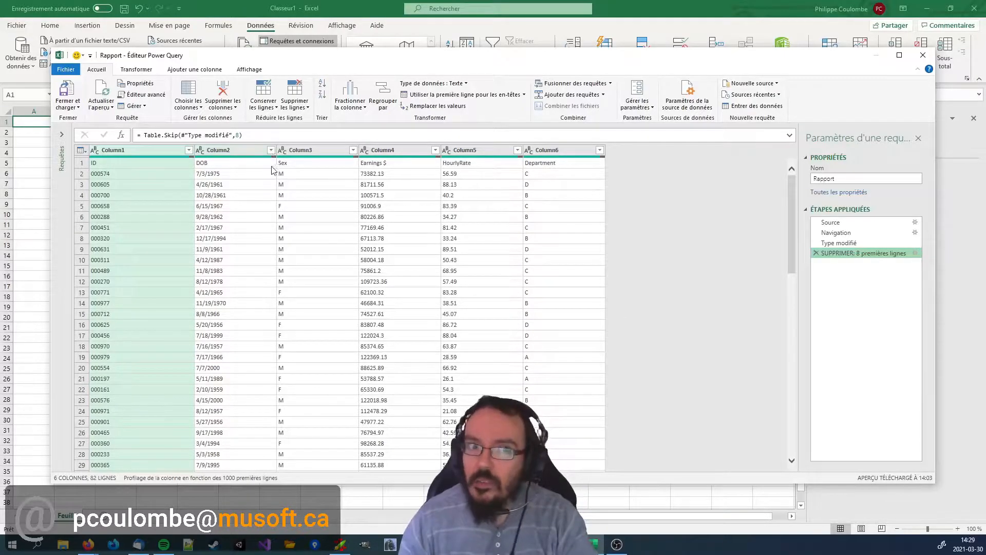
Filter out the rows with empty values in Column2, which holds the DOB data, and check the remaining rows.
{"action": "left_click", "coordinate": [271, 151]}
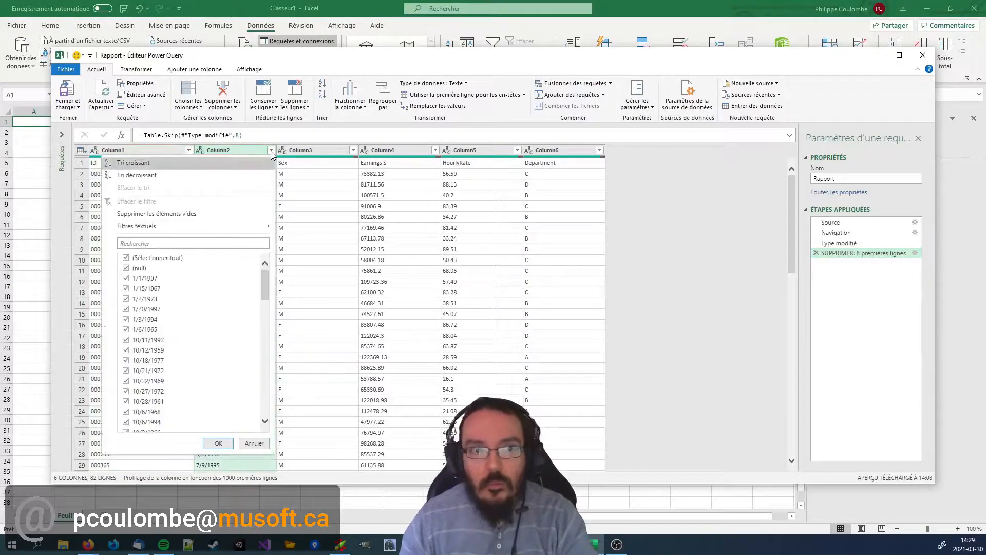
{"action": "left_click", "coordinate": [209, 218]}
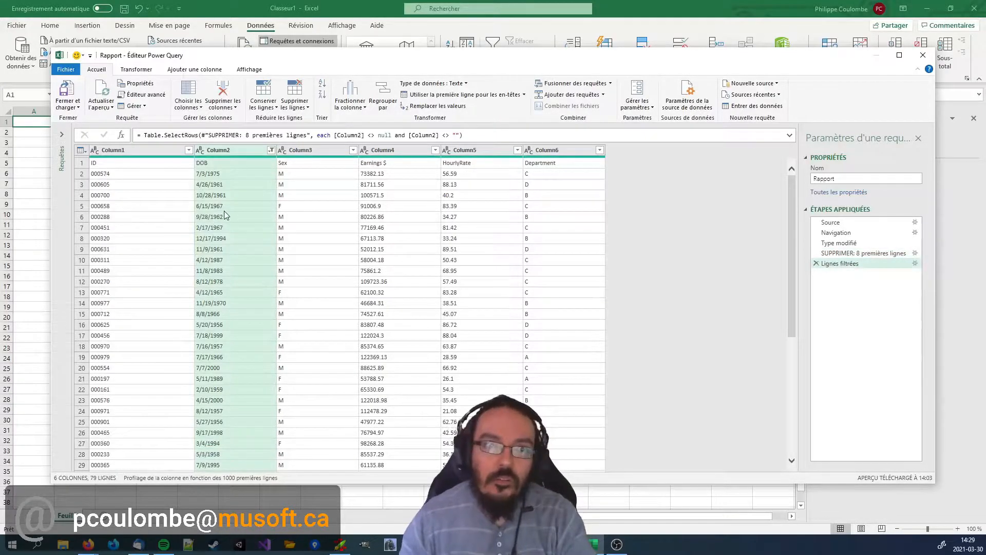
{"action": "scroll", "coordinate": [239, 198], "scroll_direction": "down", "scroll_amount": 10}
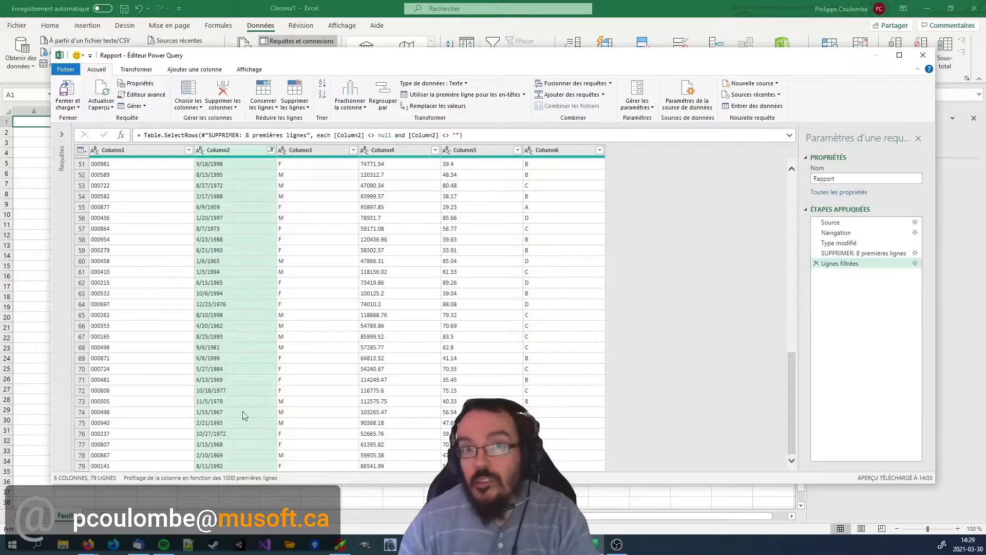
{"action": "scroll", "coordinate": [291, 353], "scroll_direction": "up", "scroll_amount": 5}
{"action": "scroll", "coordinate": [291, 353], "scroll_direction": "up", "scroll_amount": 5}
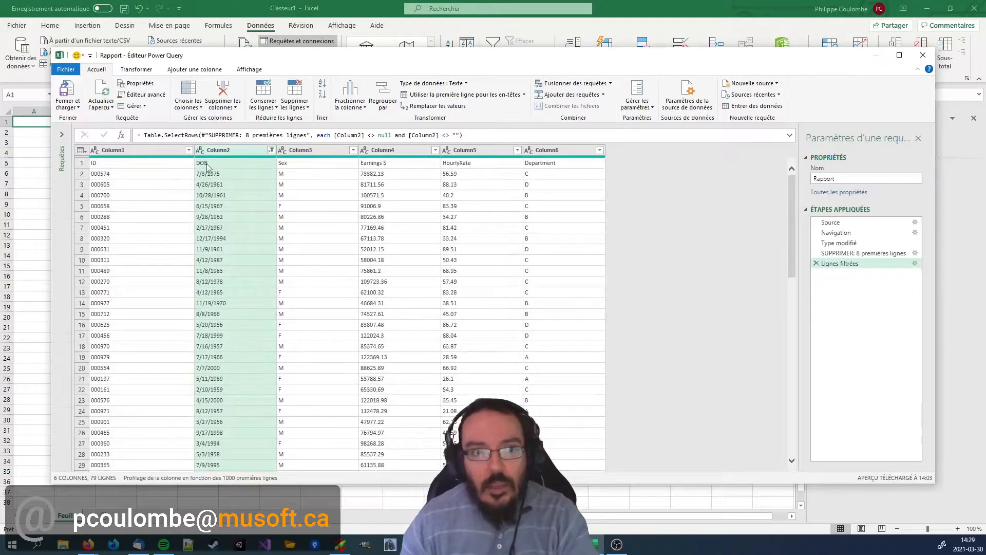
Rename the Lignes filtrées applied step as "FILTRE: DOB non vide".
{"action": "right_click", "coordinate": [854, 263]}
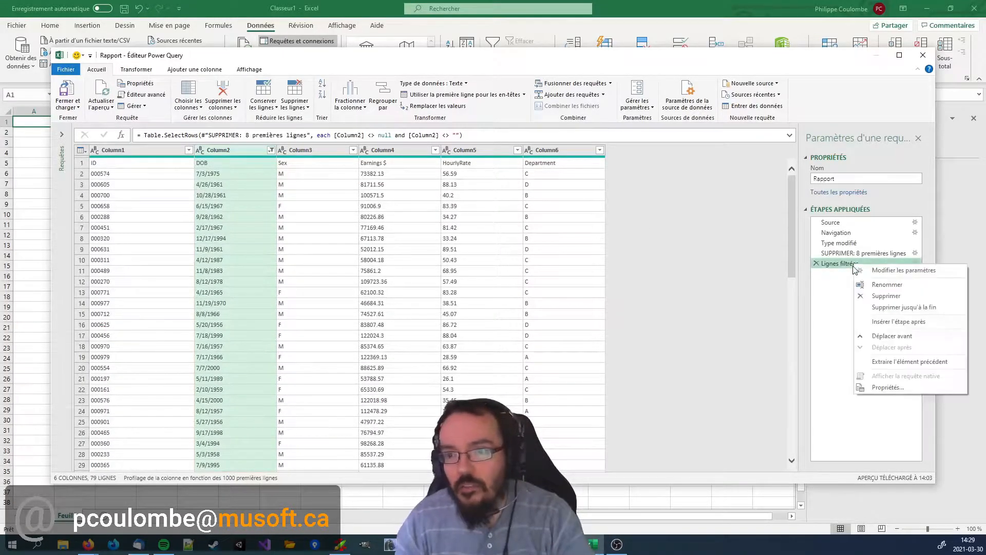
{"action": "left_click", "coordinate": [883, 285]}
{"action": "type", "text": "FILTR"}
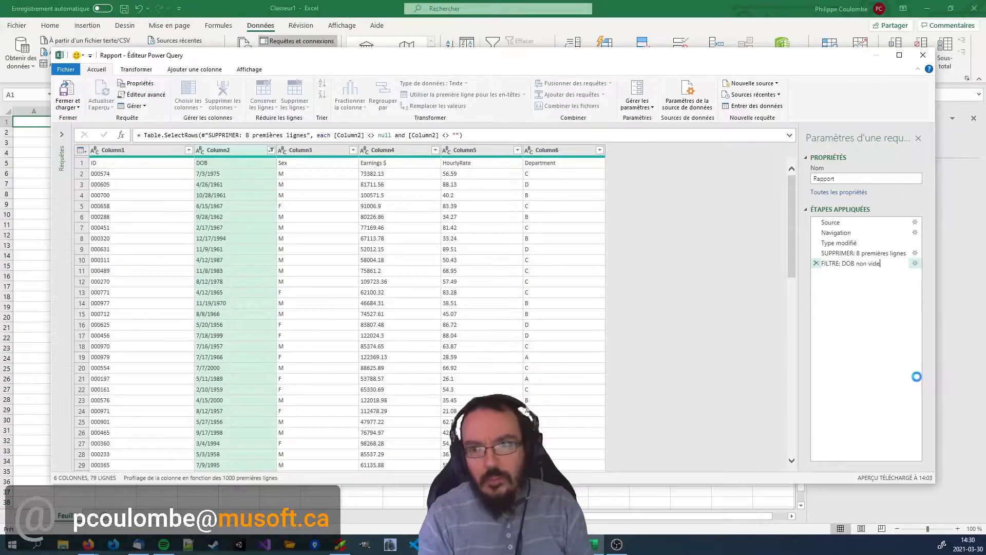
{"action": "type", "text": "E: DOB non vide"}
{"action": "key", "text": "Return"}
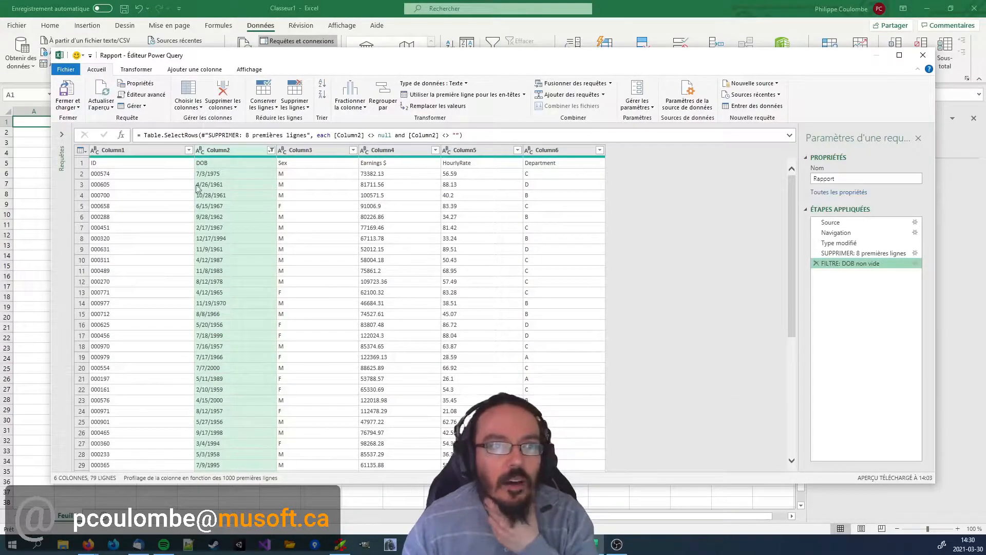
Promote the first row, with ID, DOB, Sex, Earnings $, HourlyRate and Department, to column headers.
{"action": "left_click", "coordinate": [176, 164]}
{"action": "left_click", "coordinate": [329, 162]}
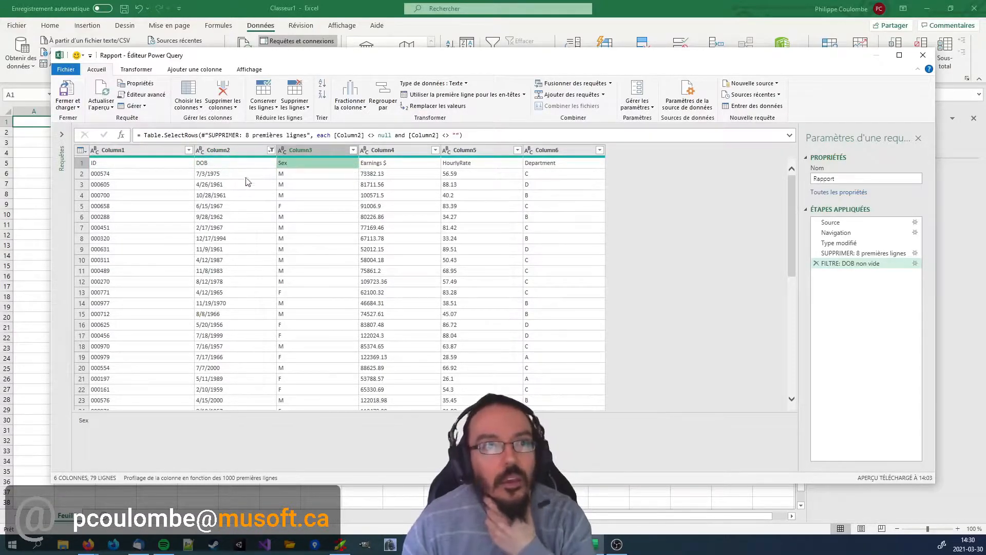
{"action": "left_click", "coordinate": [433, 97]}
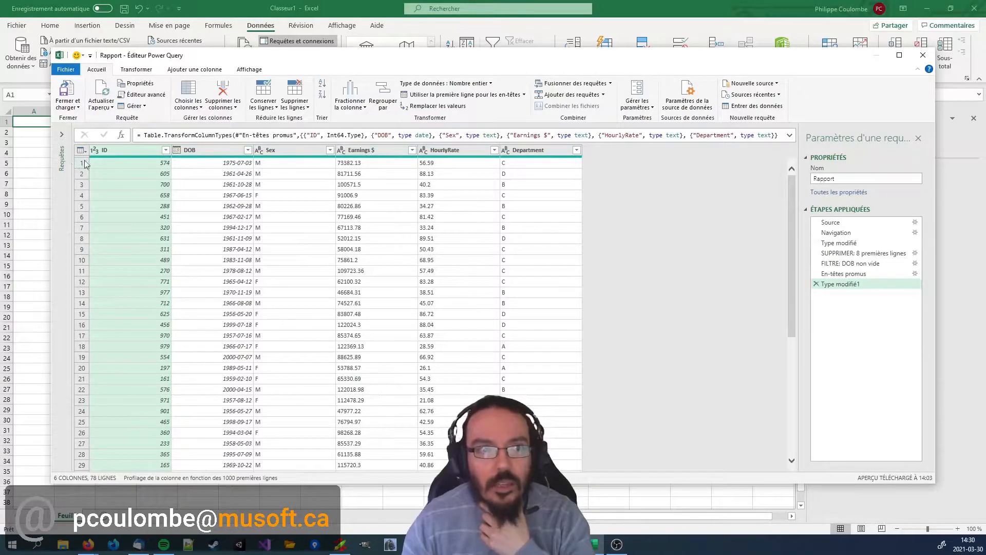
{"action": "scroll", "coordinate": [148, 226], "scroll_direction": "down", "scroll_amount": 15}
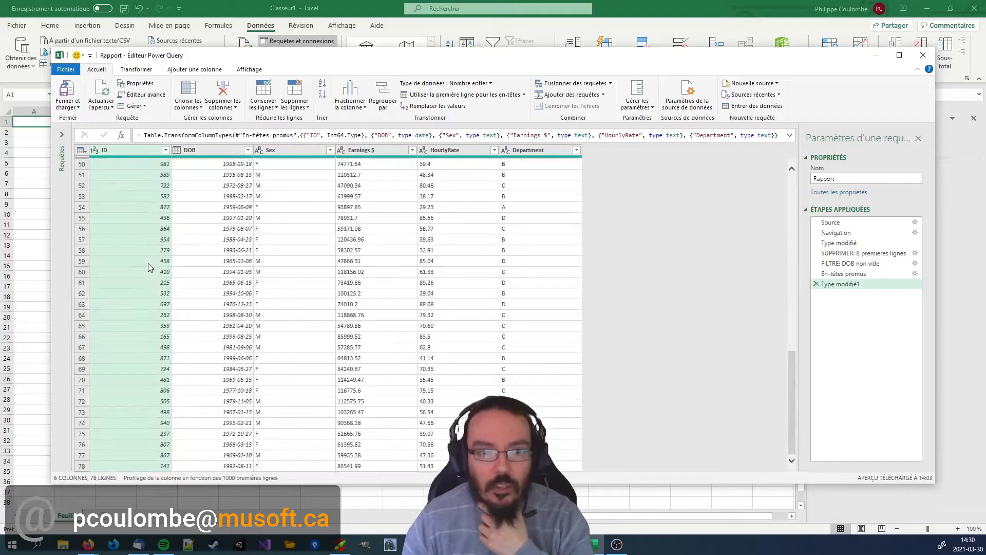
Review the data type choices available for Column6 at the "SUPPRIMER: 8 premières lignes" step.
{"action": "scroll", "coordinate": [221, 298], "scroll_direction": "up", "scroll_amount": 15}
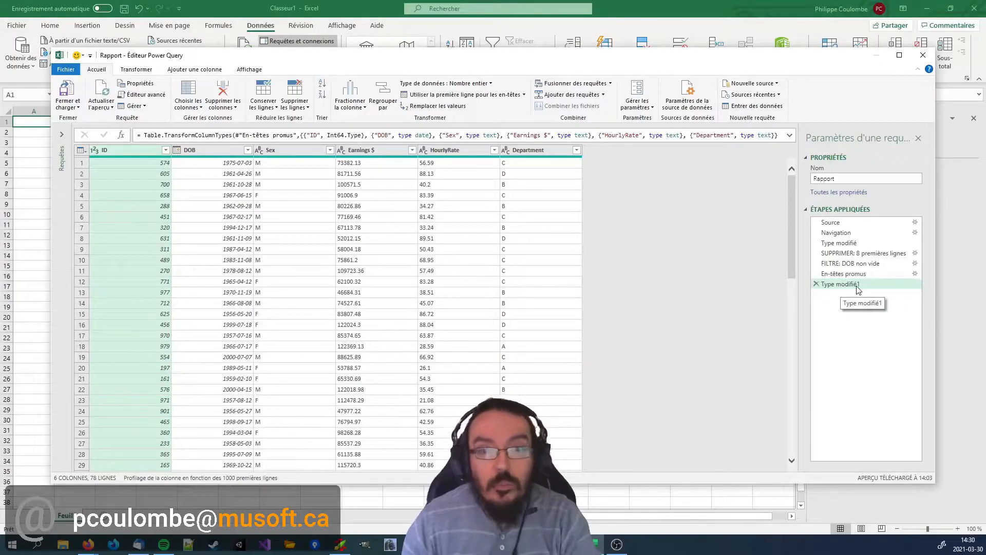
{"action": "left_click", "coordinate": [848, 257]}
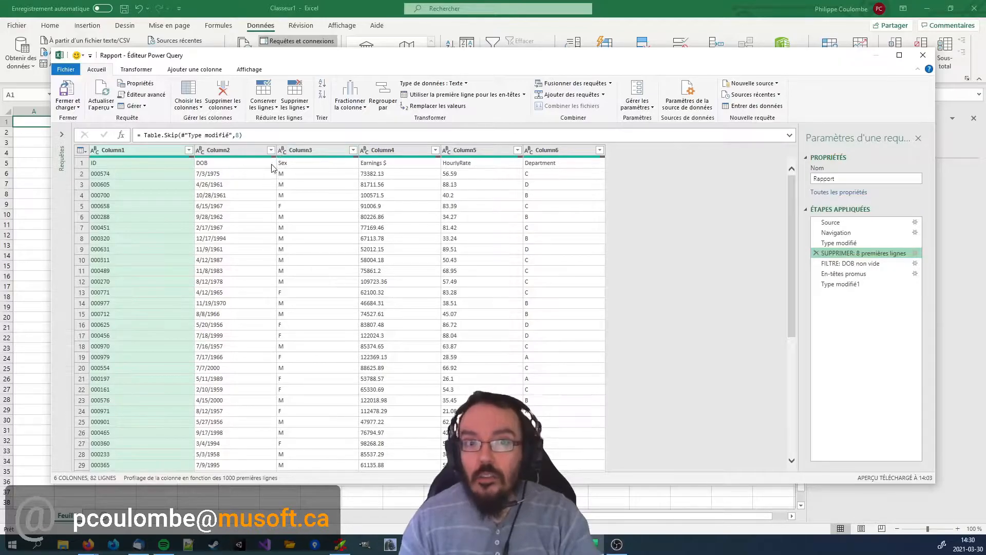
{"action": "left_click", "coordinate": [530, 150]}
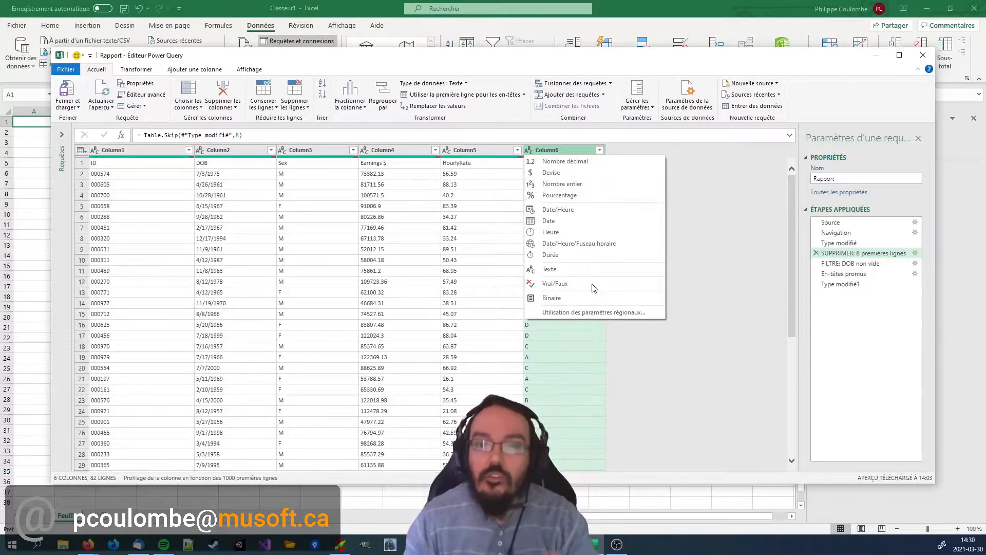
{"action": "left_click", "coordinate": [752, 252]}
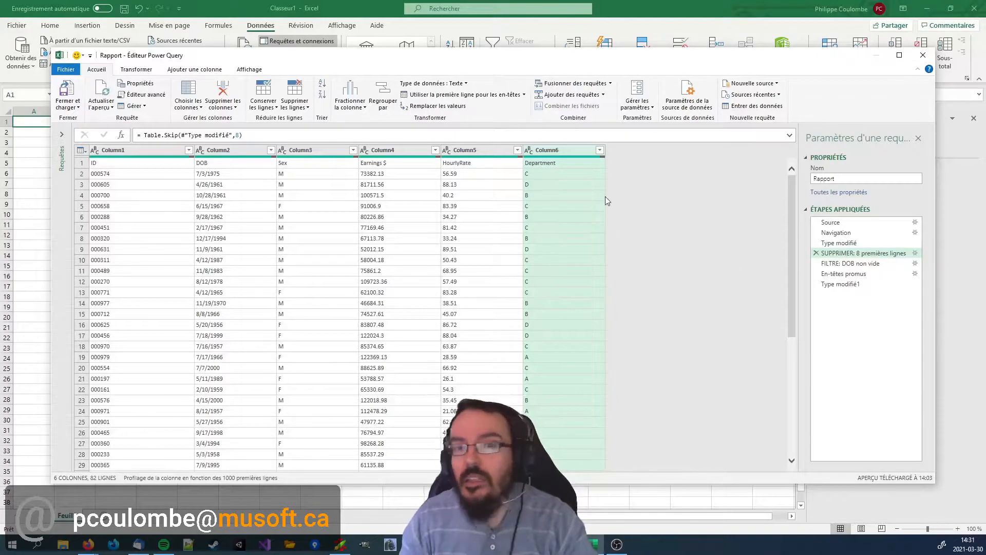
Compare the ID column's values between the En-têtes promus and Type modifié1 applied steps.
{"action": "left_click", "coordinate": [846, 275]}
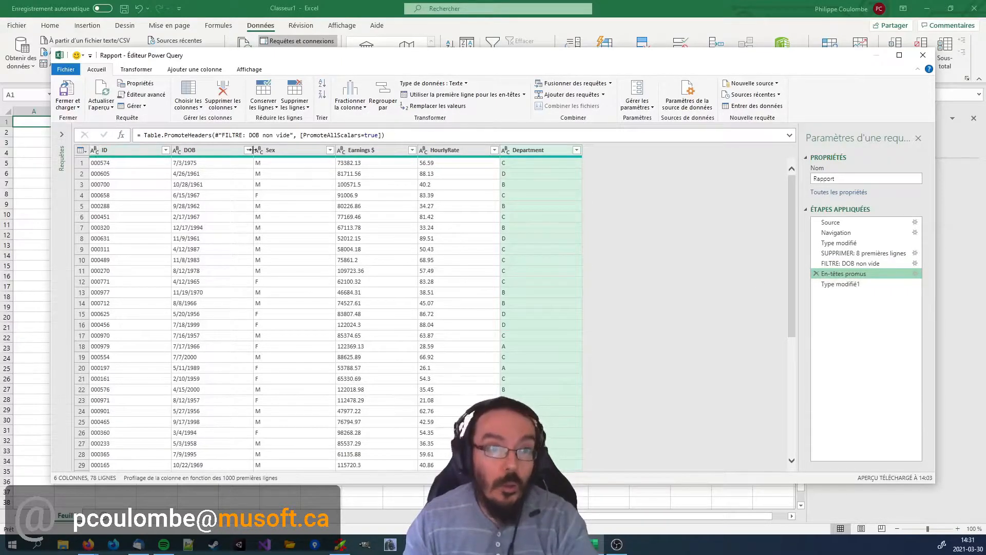
{"action": "left_click", "coordinate": [843, 284]}
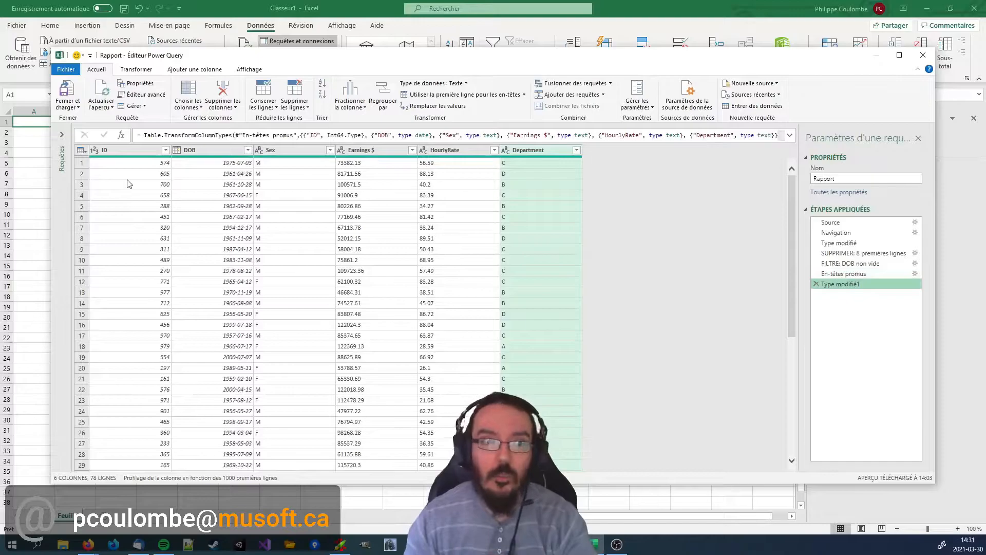
{"action": "left_click", "coordinate": [121, 150]}
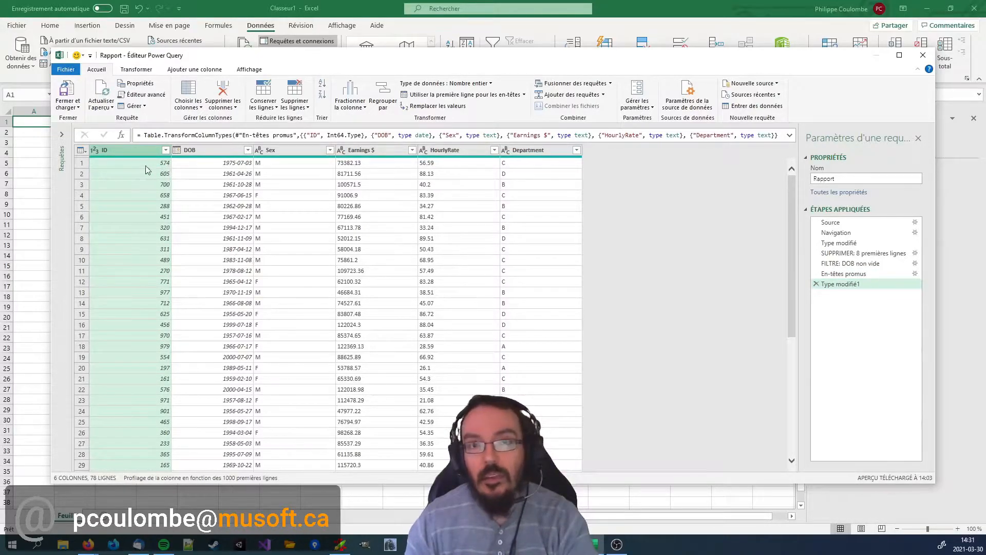
{"action": "left_click", "coordinate": [851, 276]}
{"action": "left_click", "coordinate": [101, 163]}
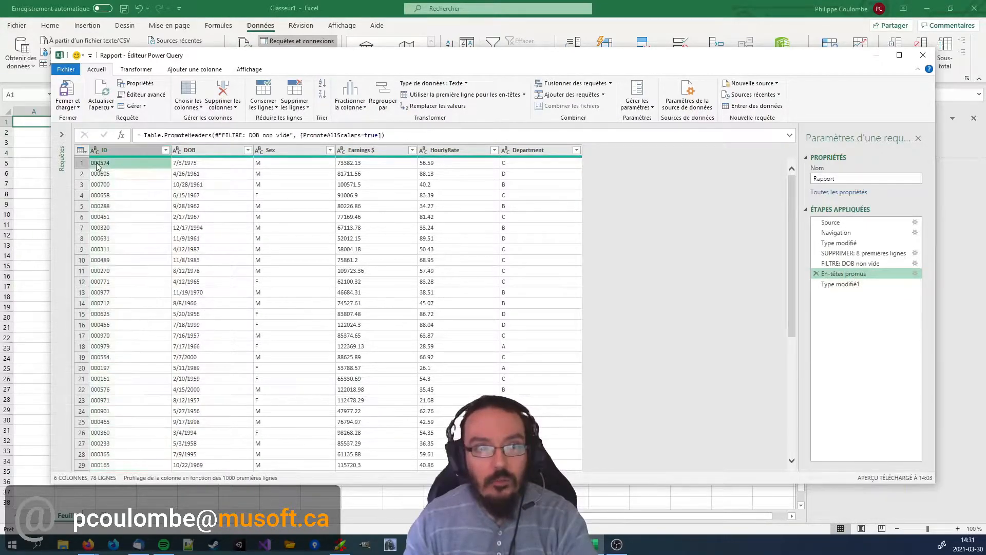
{"action": "left_click", "coordinate": [842, 284]}
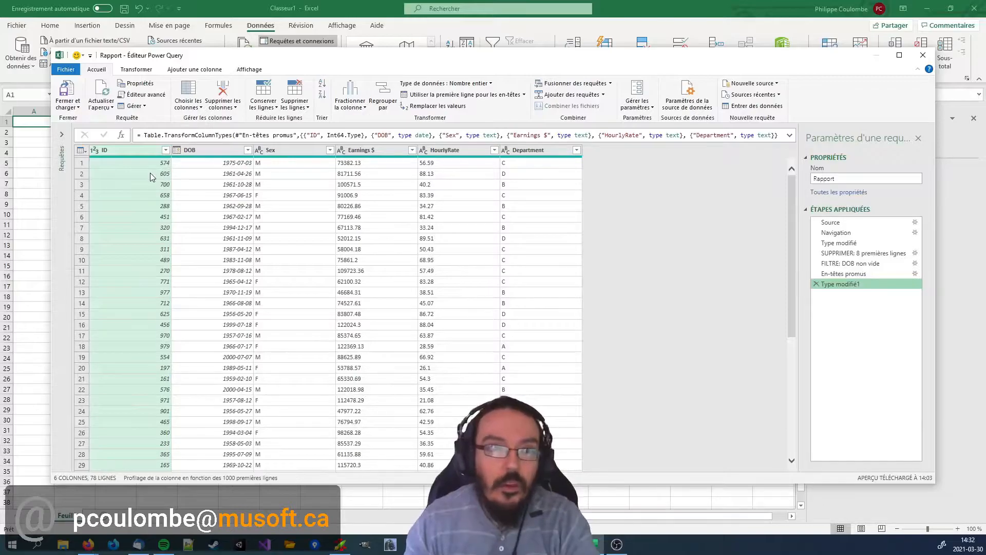
Change the ID column's data type to Texte, replacing the current conversion.
{"action": "left_click", "coordinate": [96, 150]}
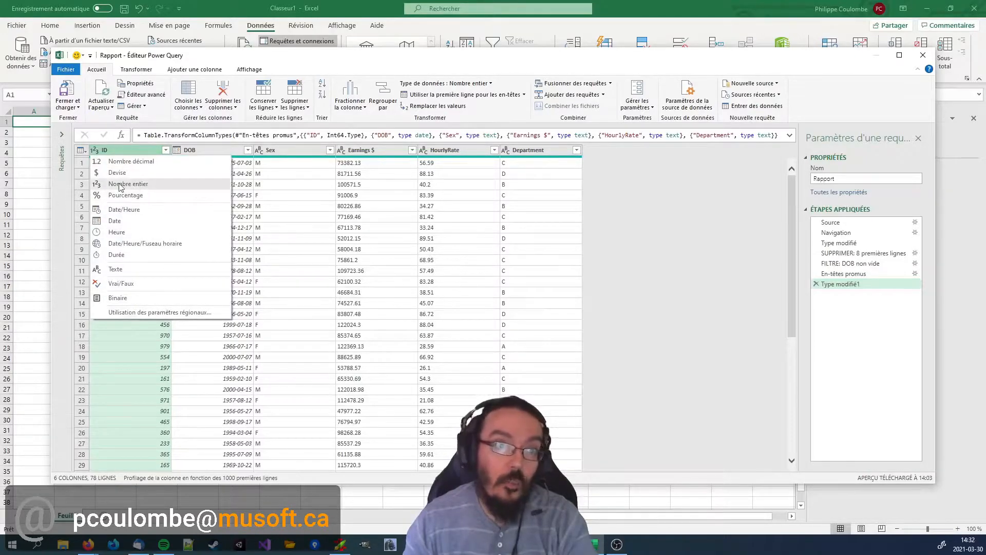
{"action": "left_click", "coordinate": [123, 270]}
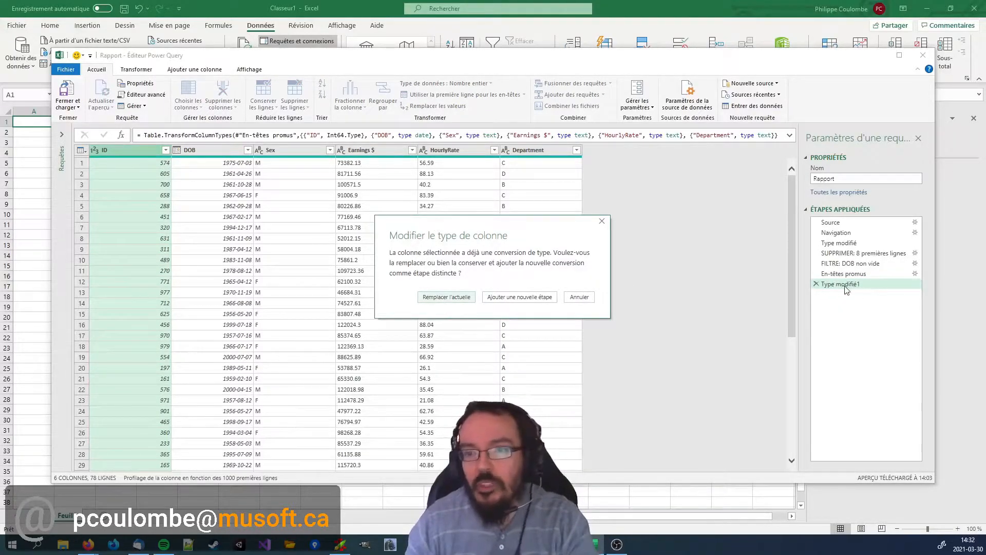
{"action": "left_click", "coordinate": [447, 297]}
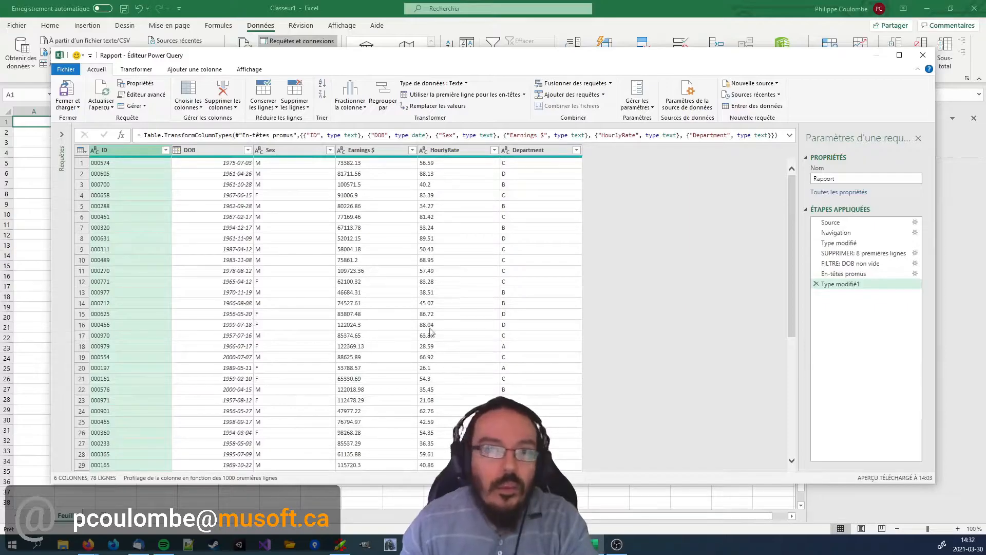
Delete the first Type modifié applied step and rename Type modifié1 as "Types des colonnes modifiés".
{"action": "left_click", "coordinate": [817, 244]}
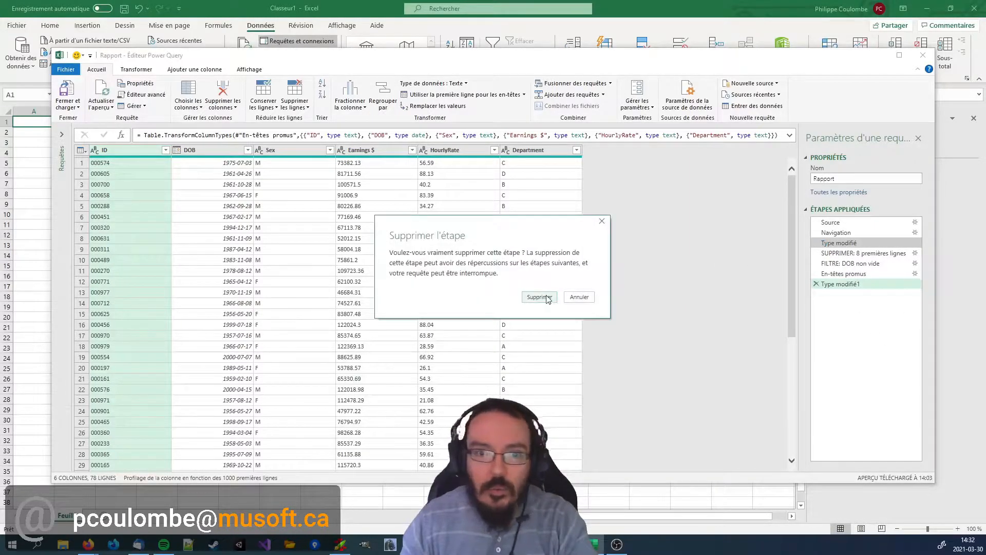
{"action": "left_click", "coordinate": [547, 298]}
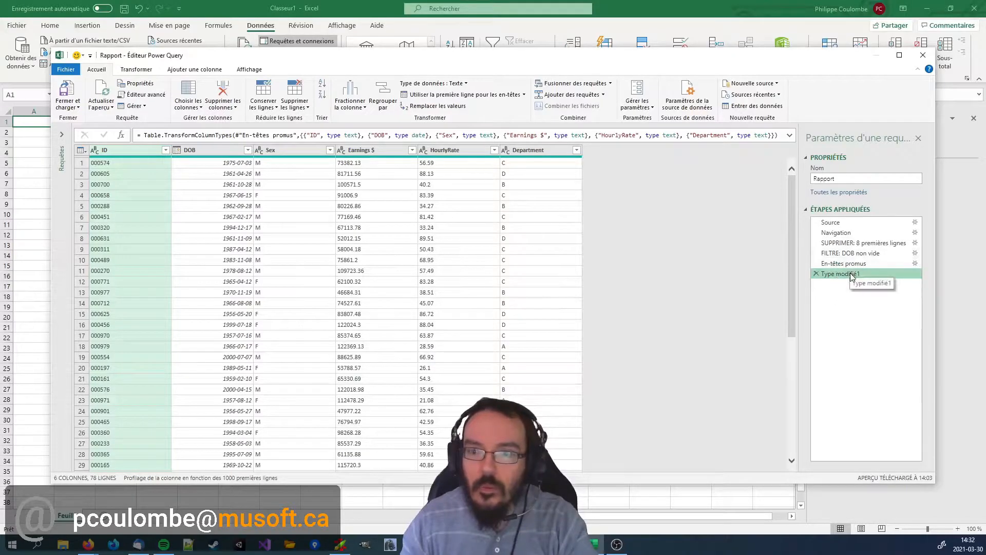
{"action": "right_click", "coordinate": [853, 276]}
{"action": "left_click", "coordinate": [866, 312]}
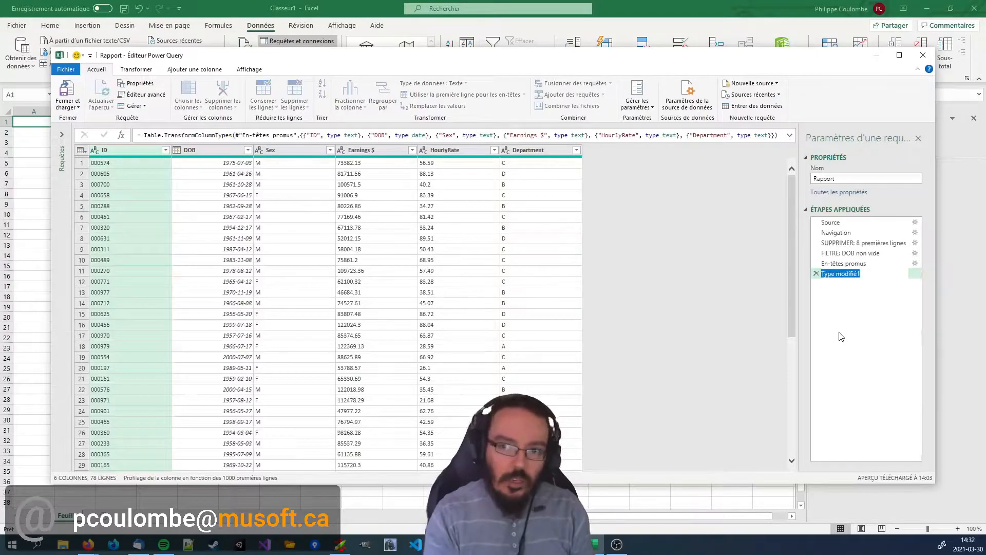
{"action": "type", "text": "Typ"}
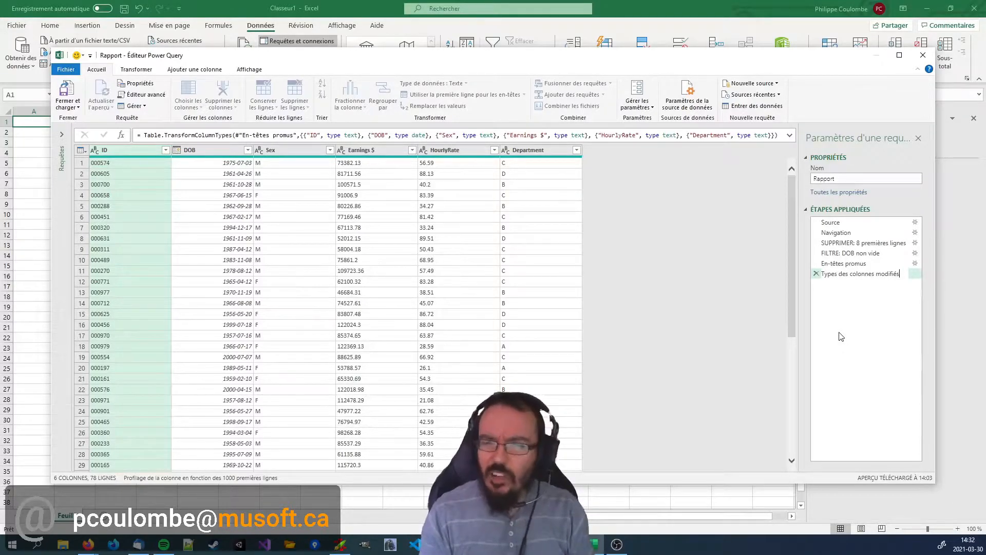
{"action": "type", "text": "s"}
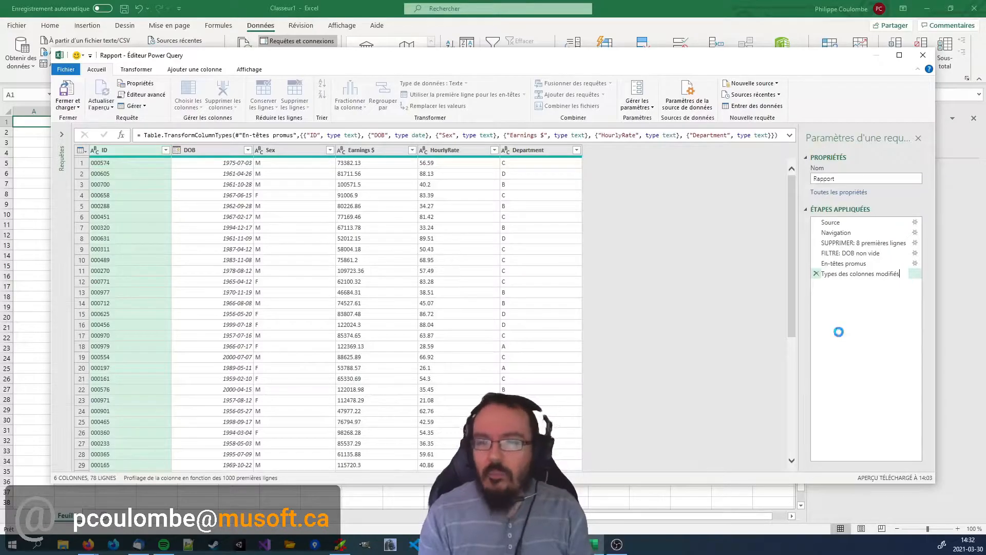
{"action": "key", "text": "Return"}
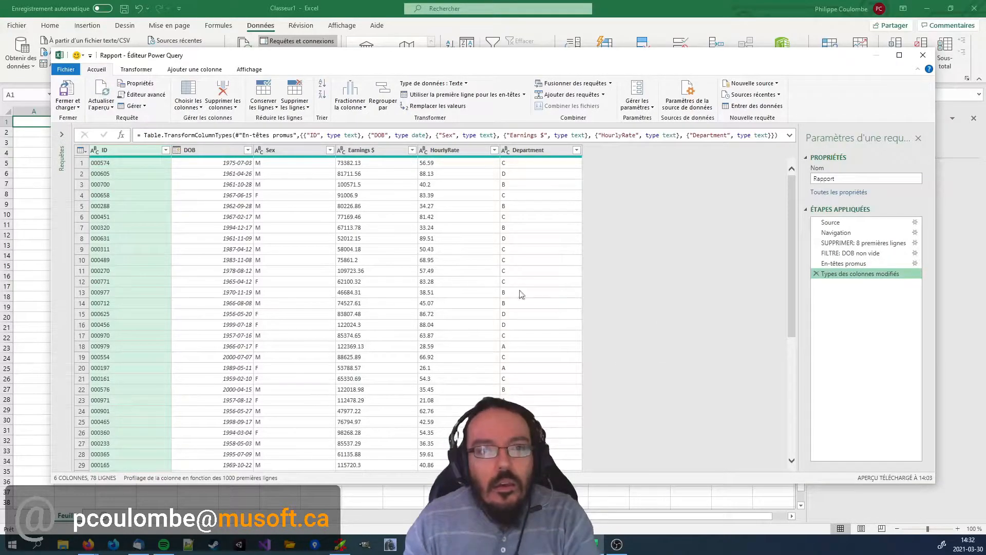
Check the decimal format of the Earnings $ values and try to convert the column to Devise, replacing the current conversion.
{"action": "left_click", "coordinate": [378, 163]}
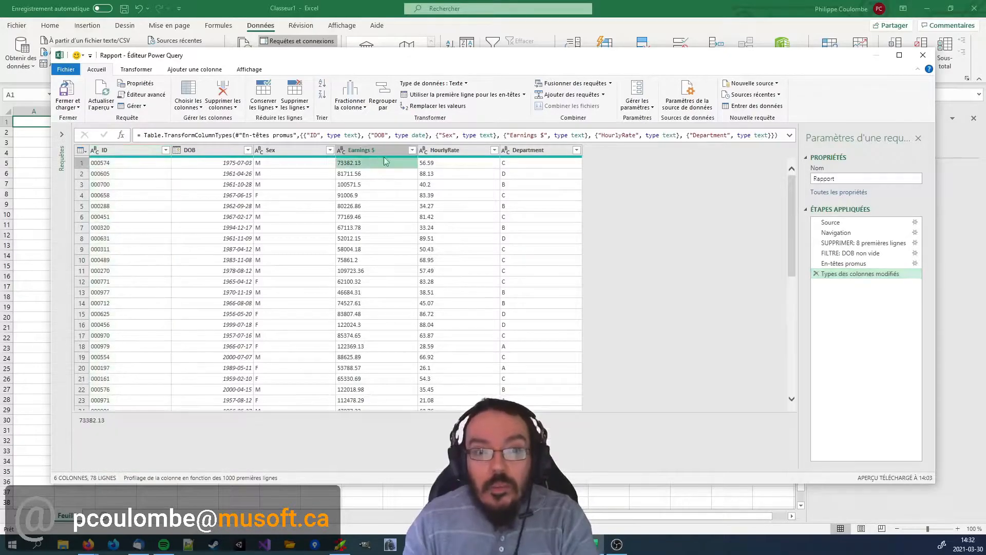
{"action": "left_click", "coordinate": [97, 421]}
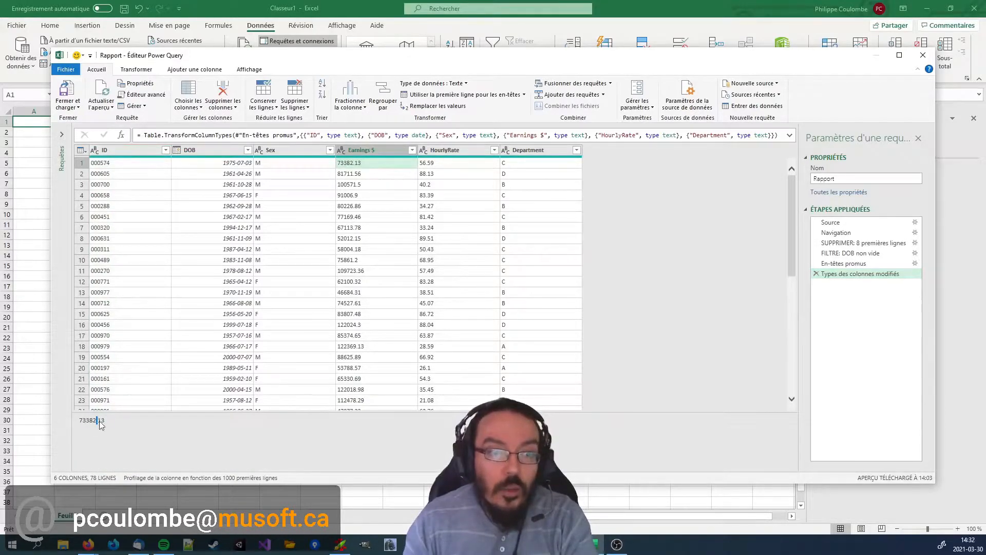
{"action": "left_click", "coordinate": [457, 176]}
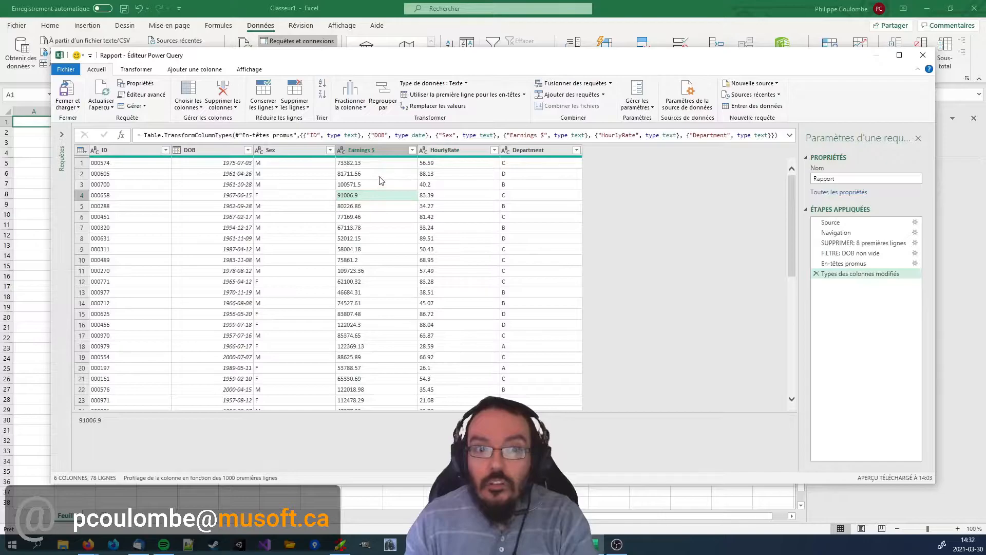
{"action": "left_click", "coordinate": [357, 163]}
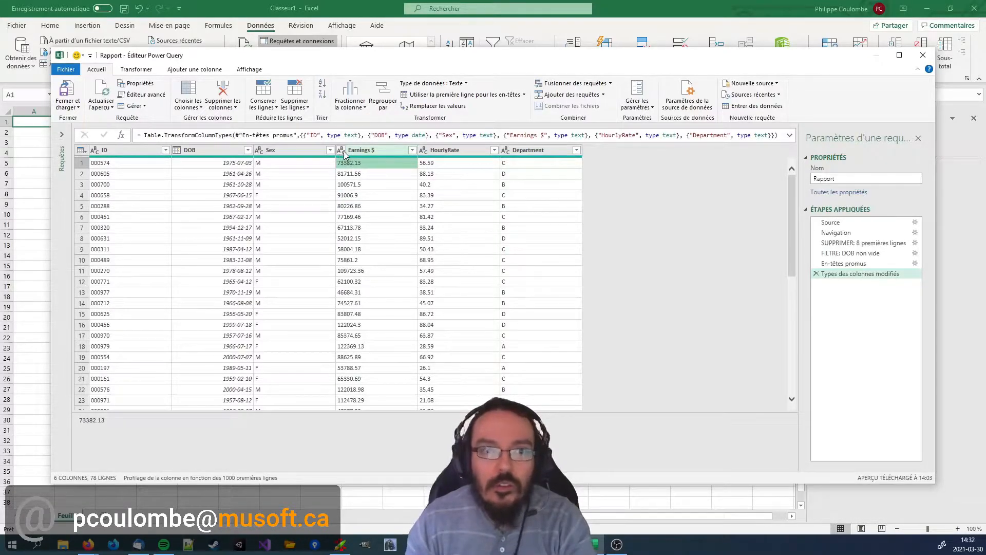
{"action": "left_click", "coordinate": [341, 150]}
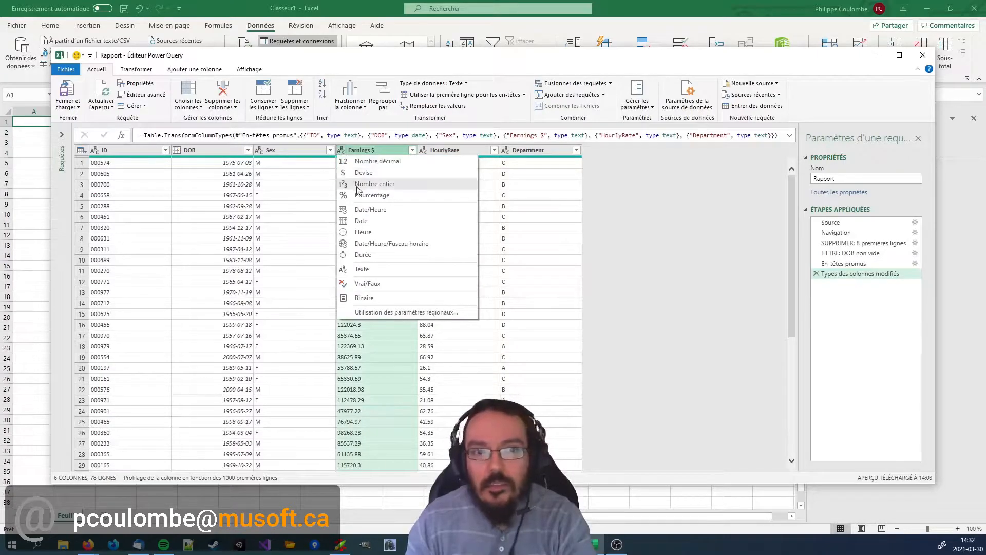
{"action": "left_click", "coordinate": [370, 174]}
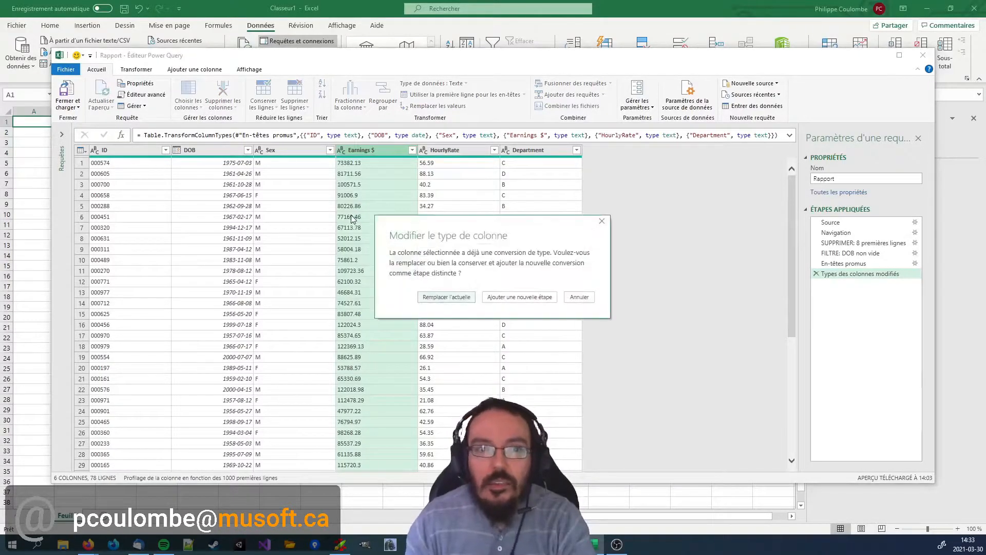
{"action": "left_click", "coordinate": [460, 303]}
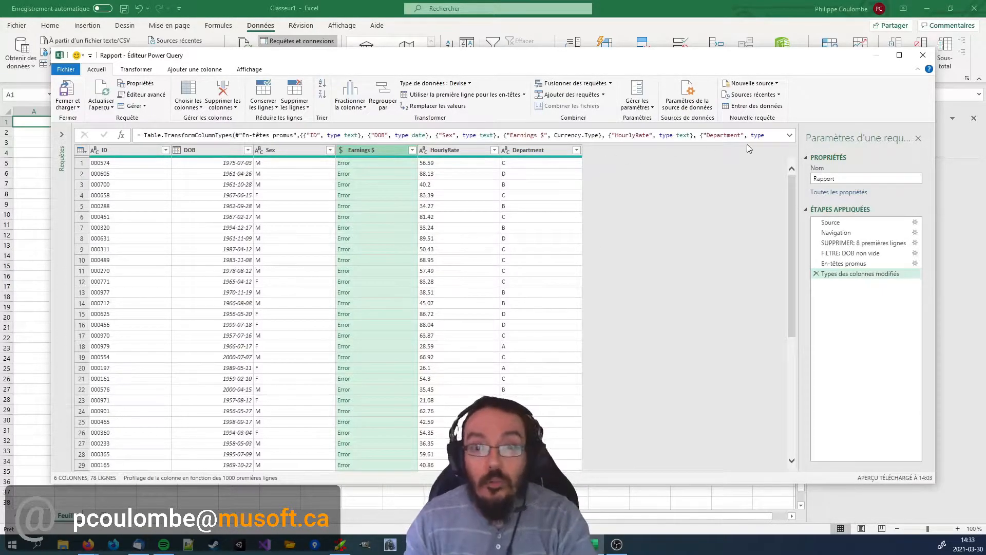
Expand the formula to review the column types and set the Earnings $ column back to Texte, replacing the current conversion.
{"action": "left_click", "coordinate": [789, 136]}
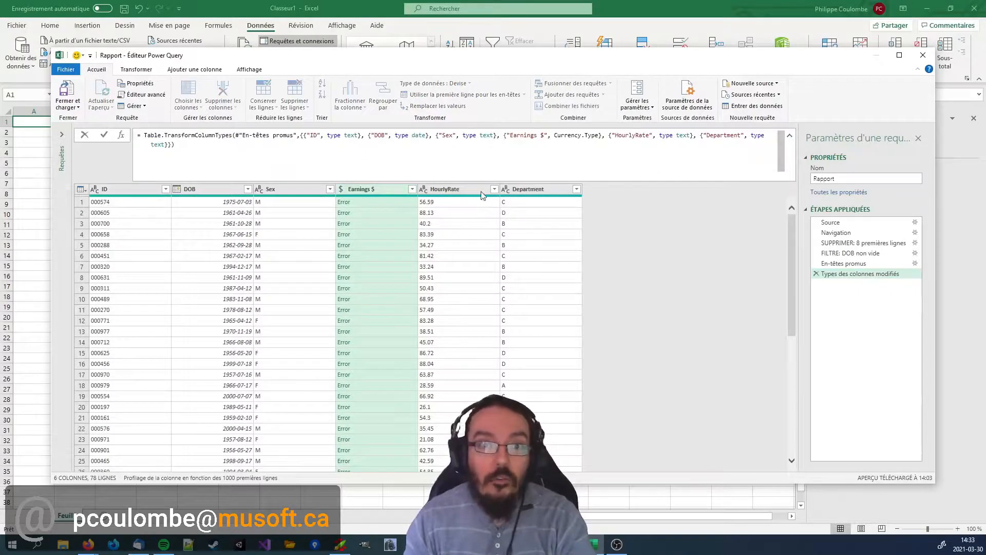
{"action": "key", "text": "ctrl+Left"}
{"action": "key", "text": "ctrl+Left"}
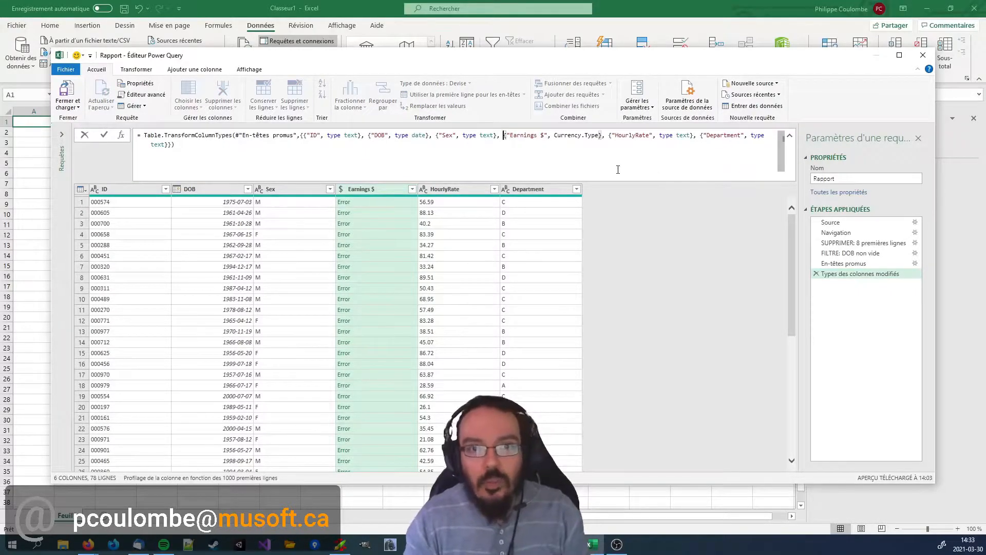
{"action": "left_click", "coordinate": [340, 189]}
{"action": "left_click", "coordinate": [362, 308]}
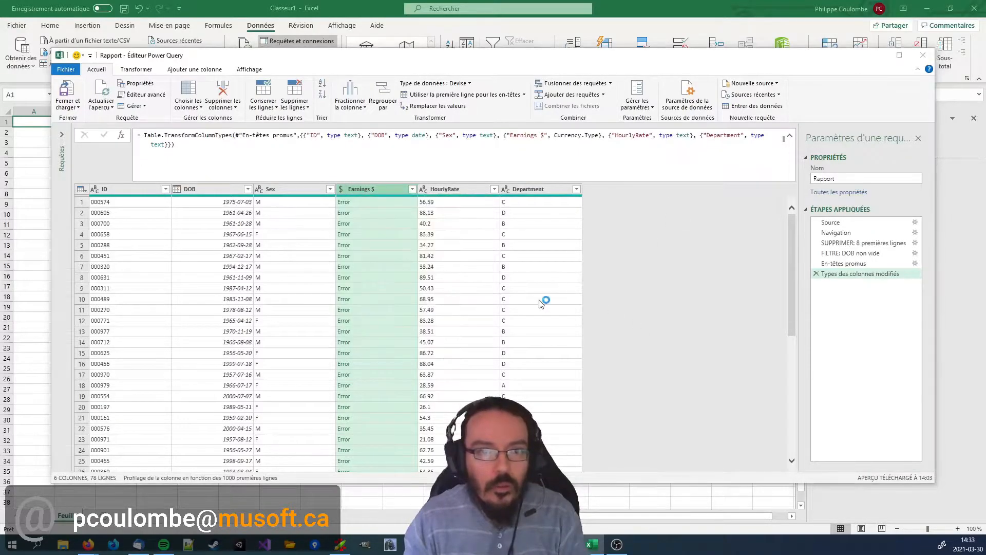
{"action": "left_click", "coordinate": [447, 297]}
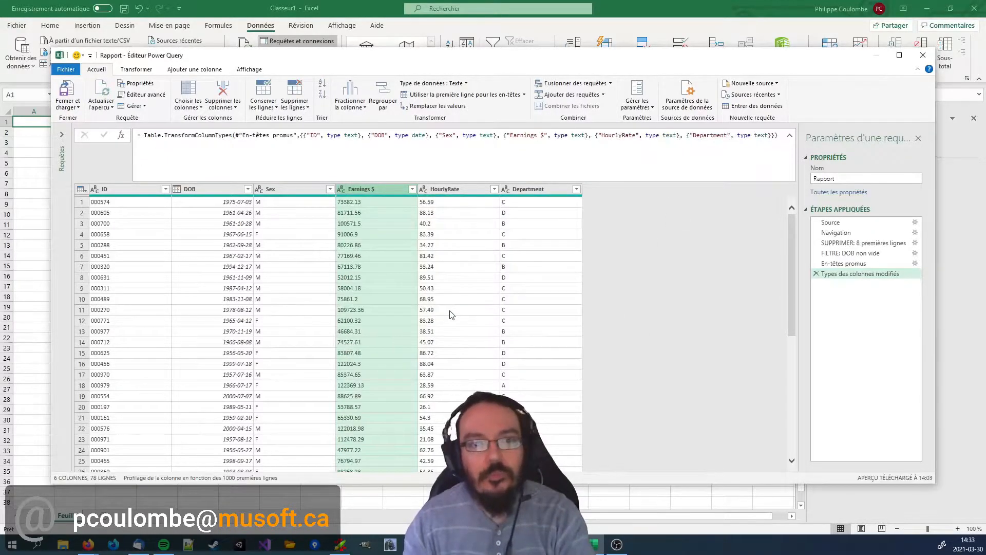
Convert the Earnings $ column to Devise using the Anglais (Canada) regional settings.
{"action": "left_click", "coordinate": [342, 190]}
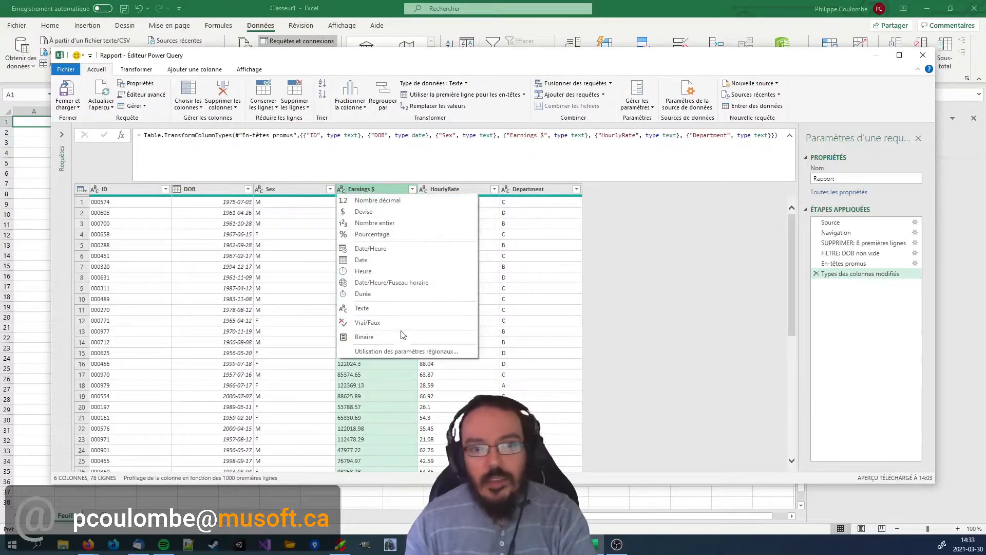
{"action": "left_click", "coordinate": [468, 355]}
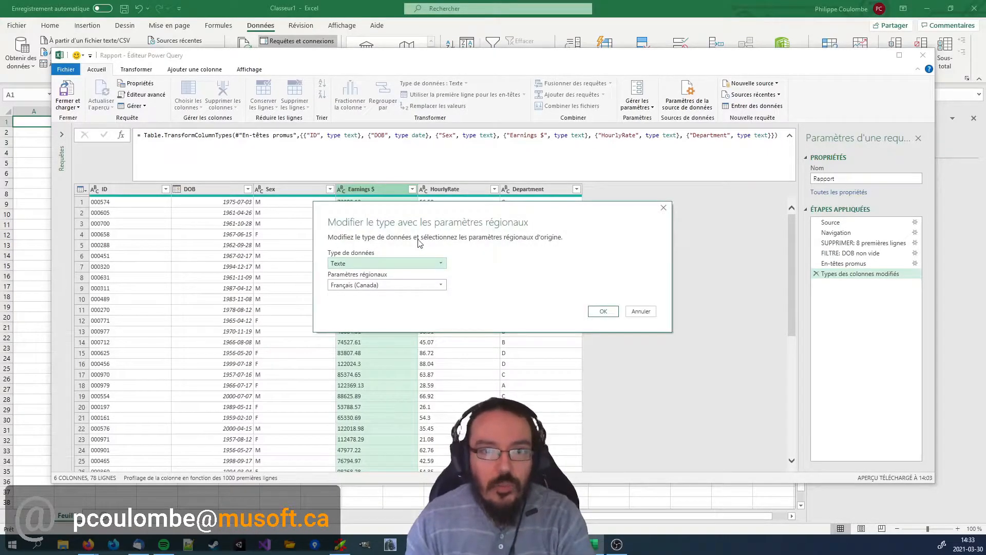
{"action": "left_click", "coordinate": [363, 263]}
{"action": "left_click", "coordinate": [348, 286]}
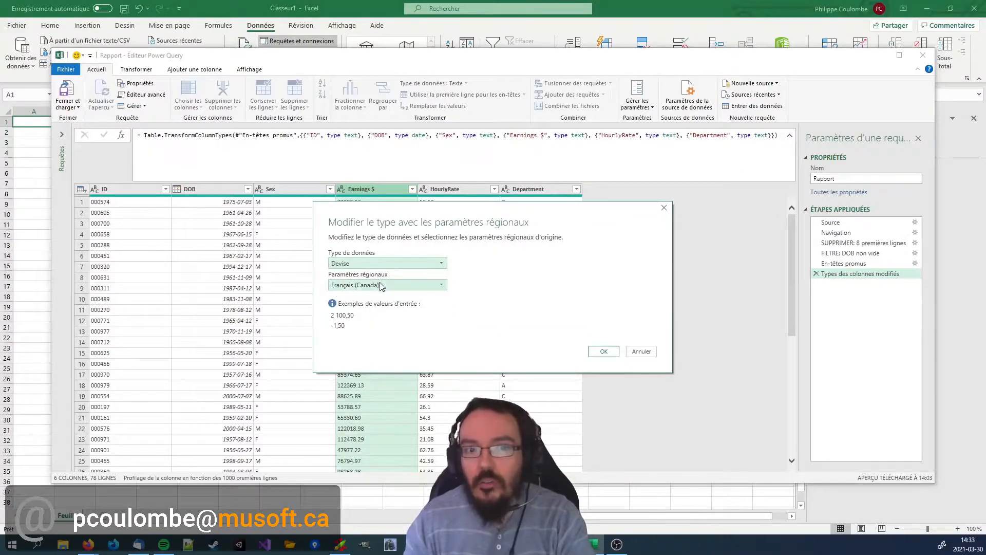
{"action": "left_click", "coordinate": [341, 285]}
{"action": "left_click_drag", "start_coordinate": [514, 380], "coordinate": [512, 308]}
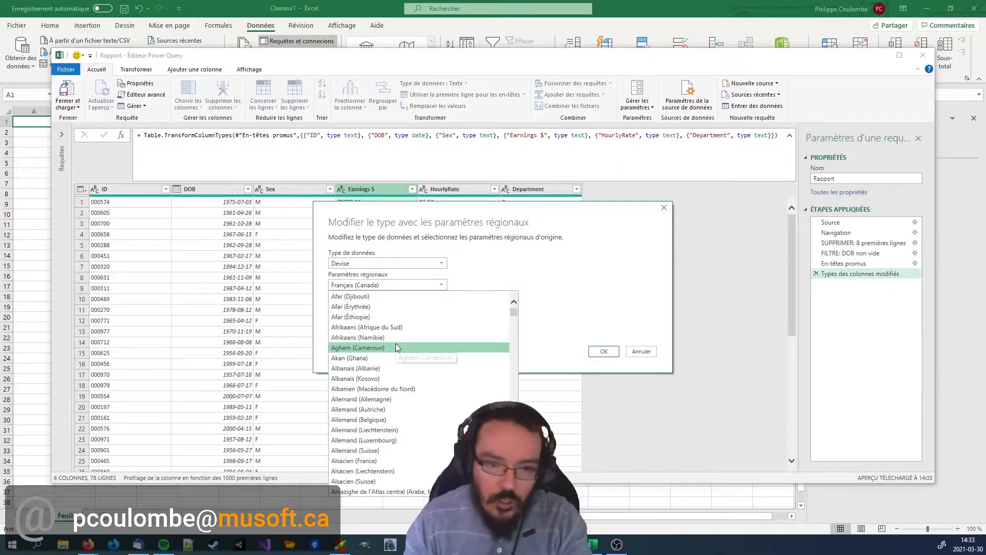
{"action": "scroll", "coordinate": [397, 348], "scroll_direction": "down", "scroll_amount": 6}
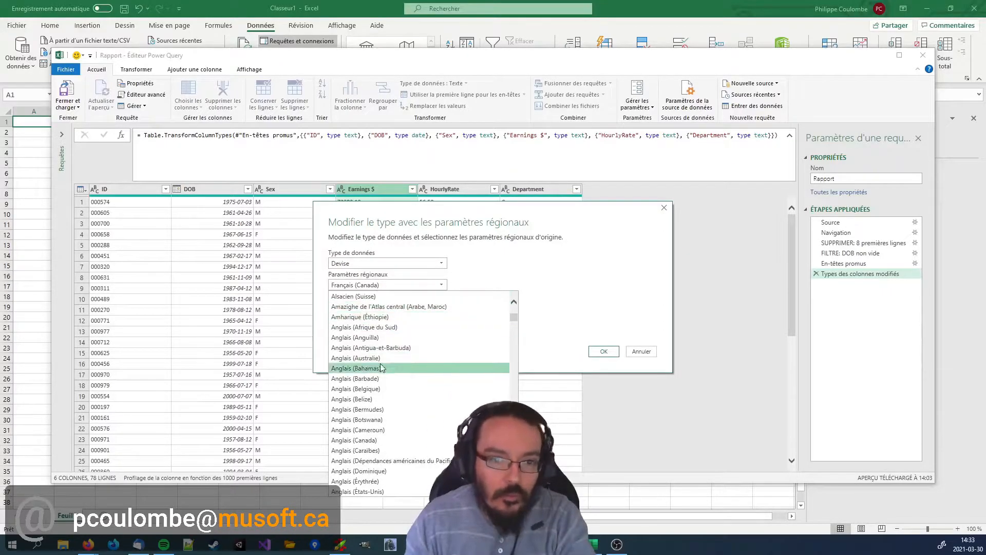
{"action": "scroll", "coordinate": [390, 383], "scroll_direction": "down", "scroll_amount": 1}
{"action": "scroll", "coordinate": [391, 383], "scroll_direction": "down", "scroll_amount": 2}
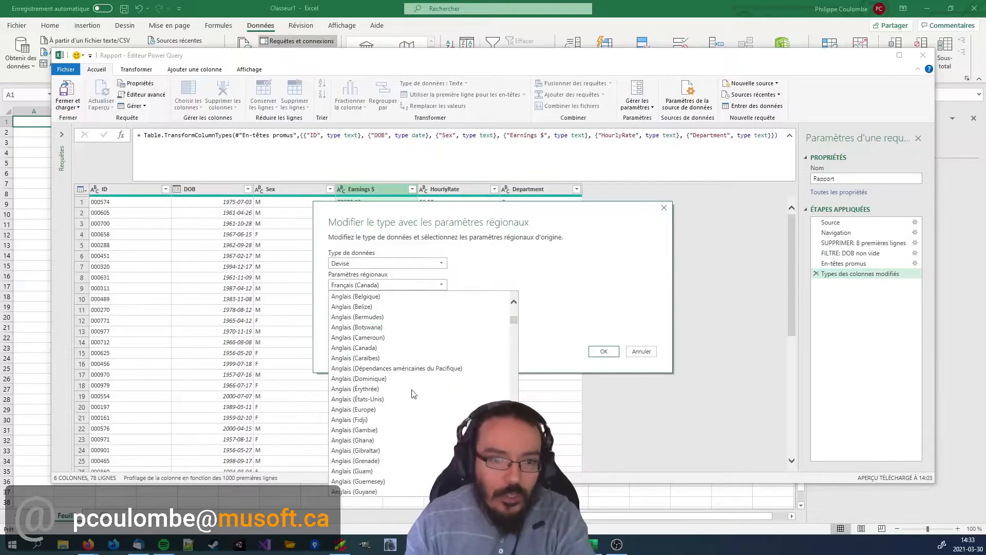
{"action": "left_click", "coordinate": [383, 346]}
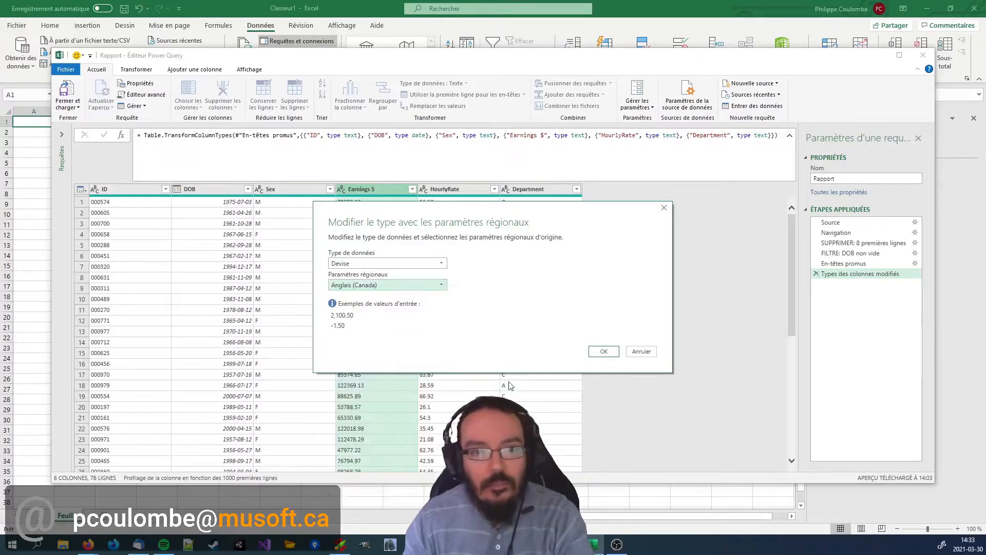
{"action": "left_click", "coordinate": [604, 351]}
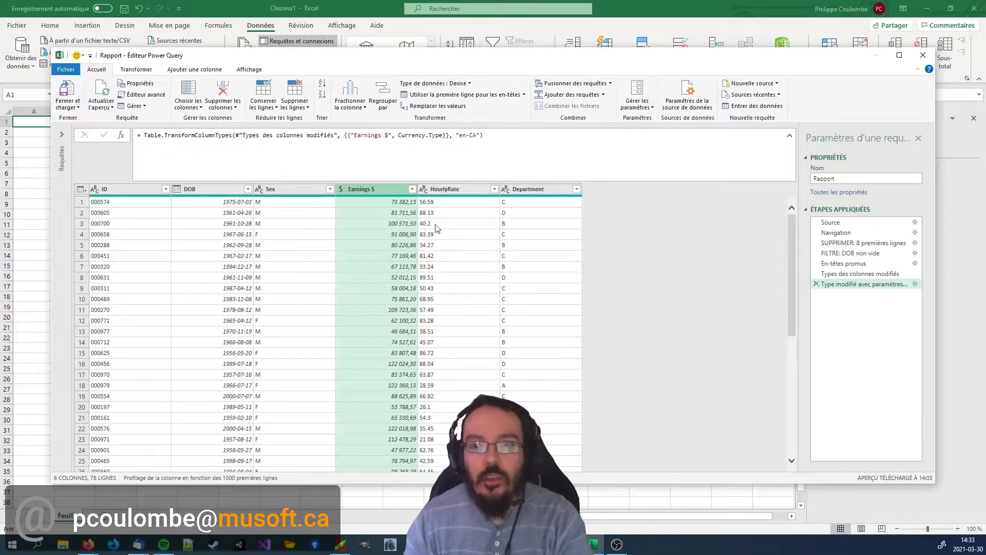
Convert the HourlyRate column to Devise using the Anglais (Canada) regional settings.
{"action": "left_click", "coordinate": [424, 190]}
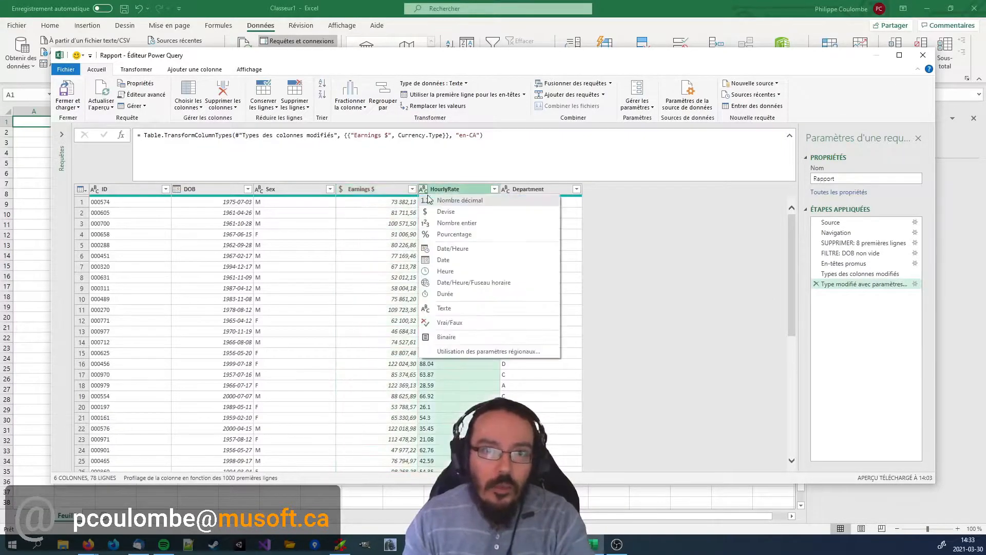
{"action": "left_click", "coordinate": [460, 353]}
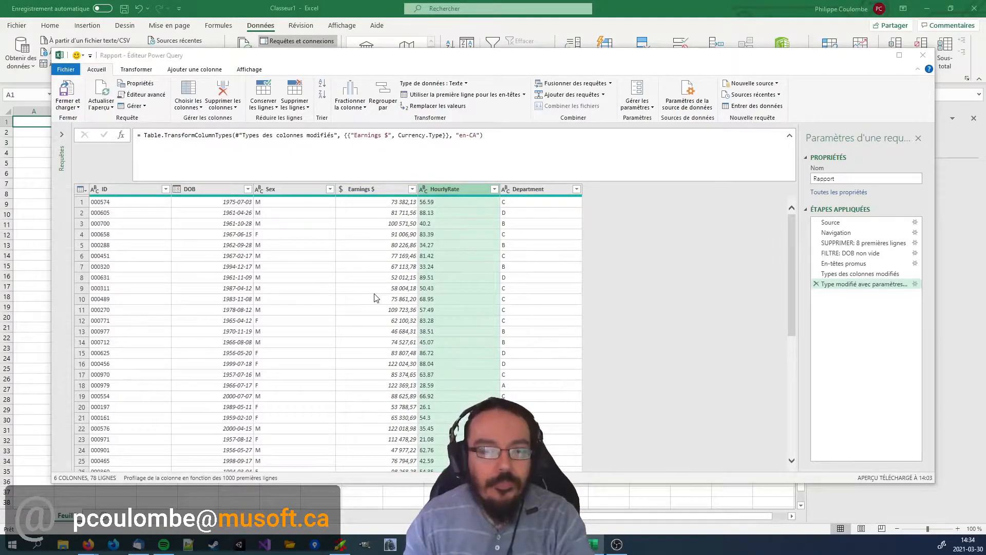
{"action": "left_click", "coordinate": [376, 265]}
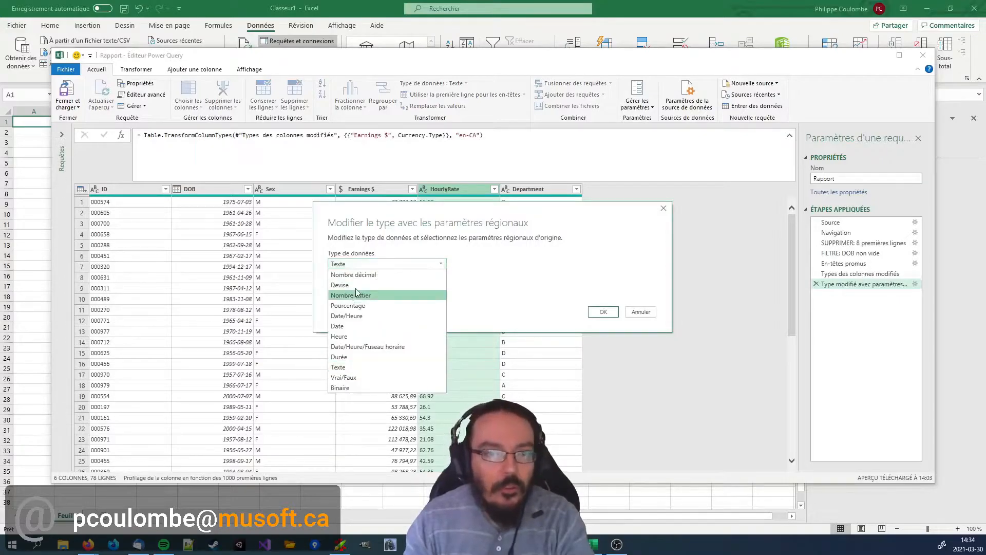
{"action": "left_click", "coordinate": [356, 286]}
{"action": "left_click", "coordinate": [388, 285]}
{"action": "left_click_drag", "start_coordinate": [514, 379], "coordinate": [519, 322]}
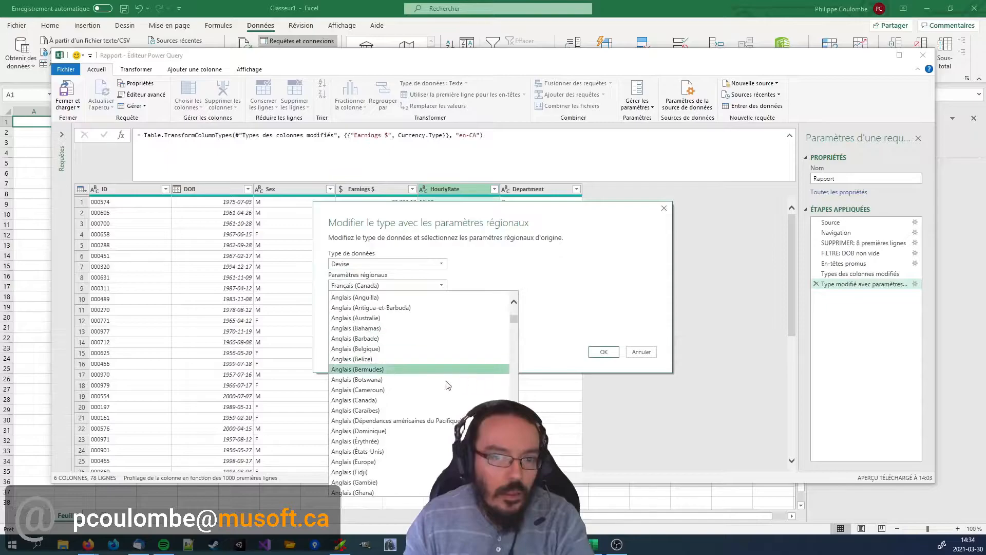
{"action": "left_click", "coordinate": [377, 402]}
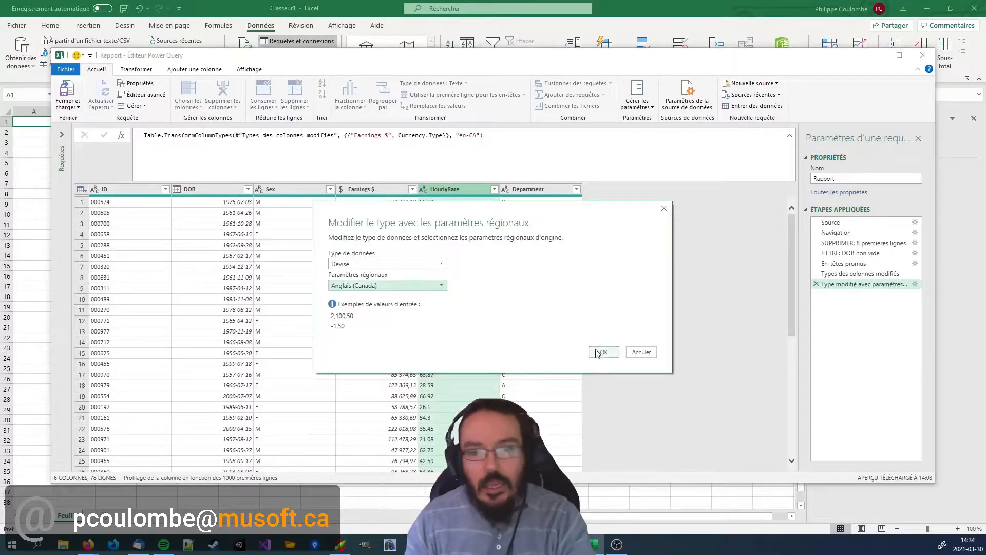
{"action": "left_click", "coordinate": [605, 353]}
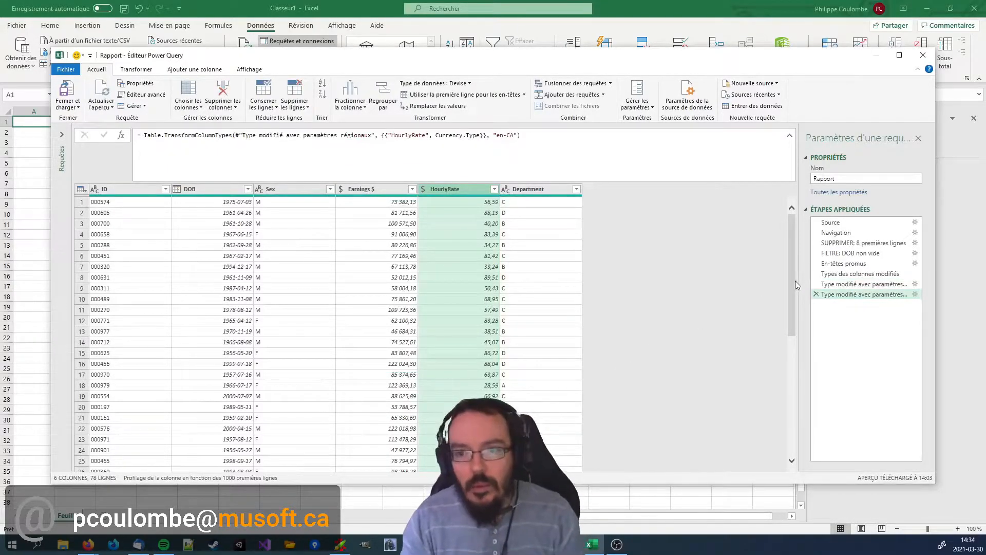
Rename the applied step that converts the earnings as "TYPE: Earnings $ (devise - anglais Canada)".
{"action": "left_click_drag", "start_coordinate": [797, 281], "coordinate": [756, 280]}
{"action": "right_click", "coordinate": [827, 284]}
{"action": "left_click", "coordinate": [850, 314]}
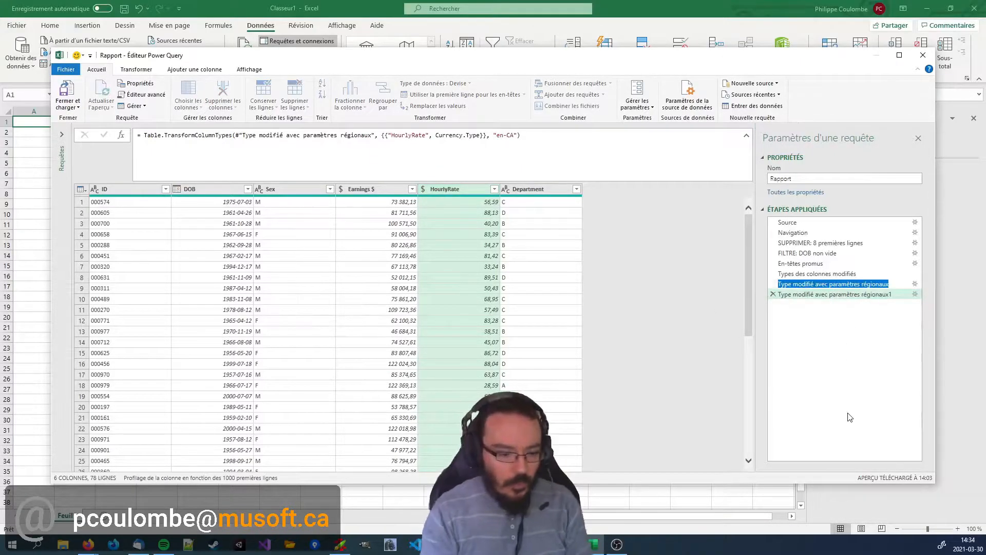
{"action": "type", "text": "TYPE: Earn"}
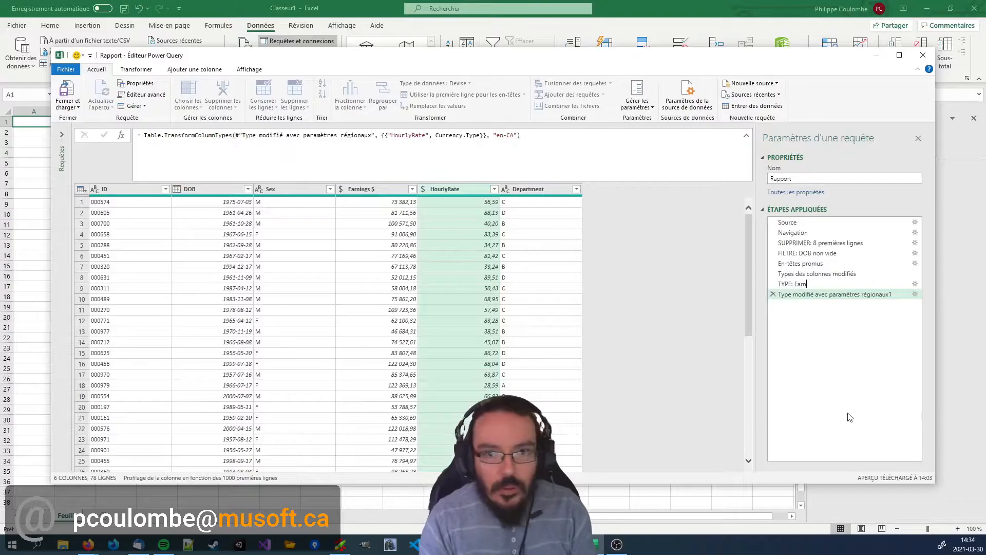
{"action": "type", "text": "igns $ (devise - anglais Canada"}
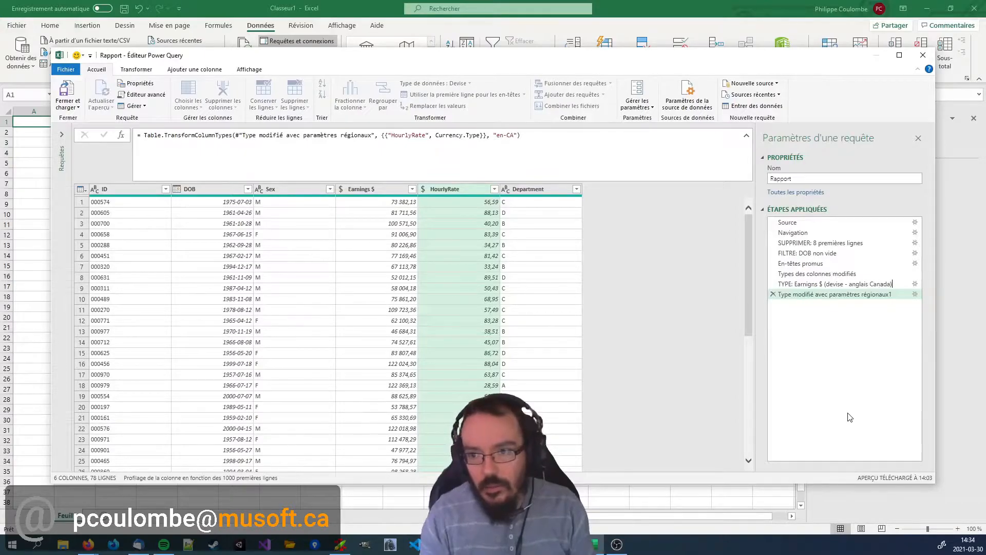
{"action": "key", "text": "ctrl+shift+Left"}
{"action": "key", "text": "ctrl+shift+Left"}
{"action": "key", "text": "ctrl+shift+Left"}
{"action": "key", "text": "ctrl+shift+Left"}
{"action": "key", "text": "ctrl+shift+Left"}
{"action": "key", "text": "ctrl+c"}
{"action": "key", "text": "BackSpace"}
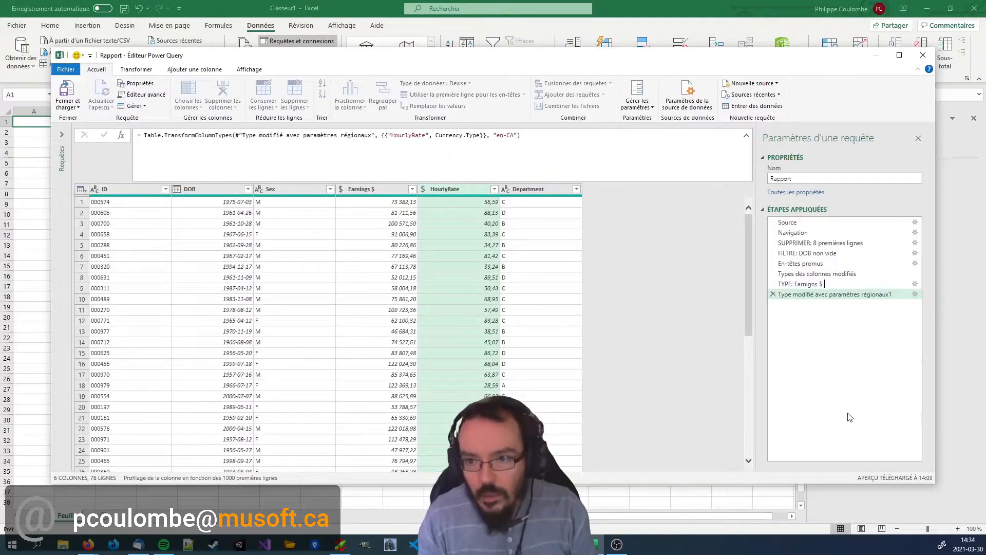
{"action": "key", "text": "ctrl+z"}
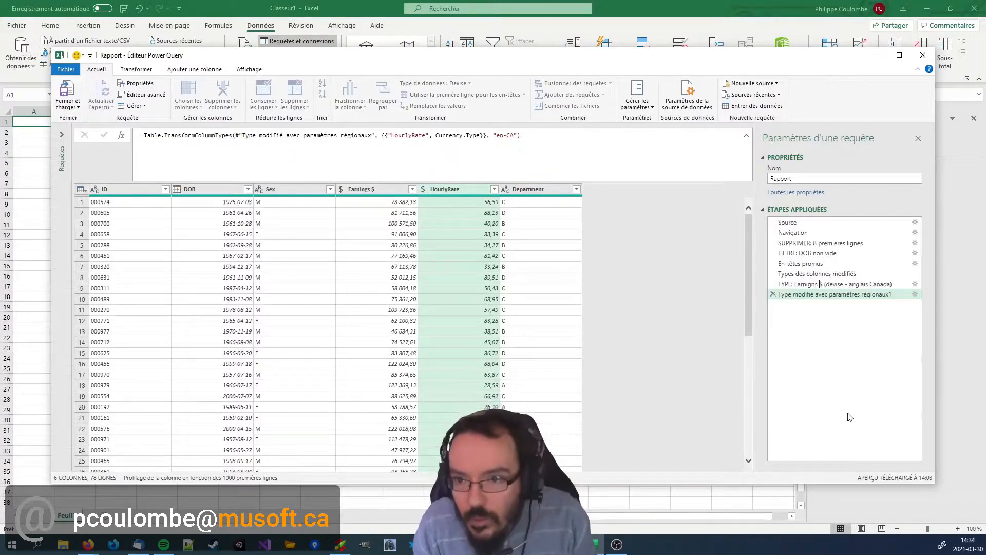
{"action": "key", "text": "Return"}
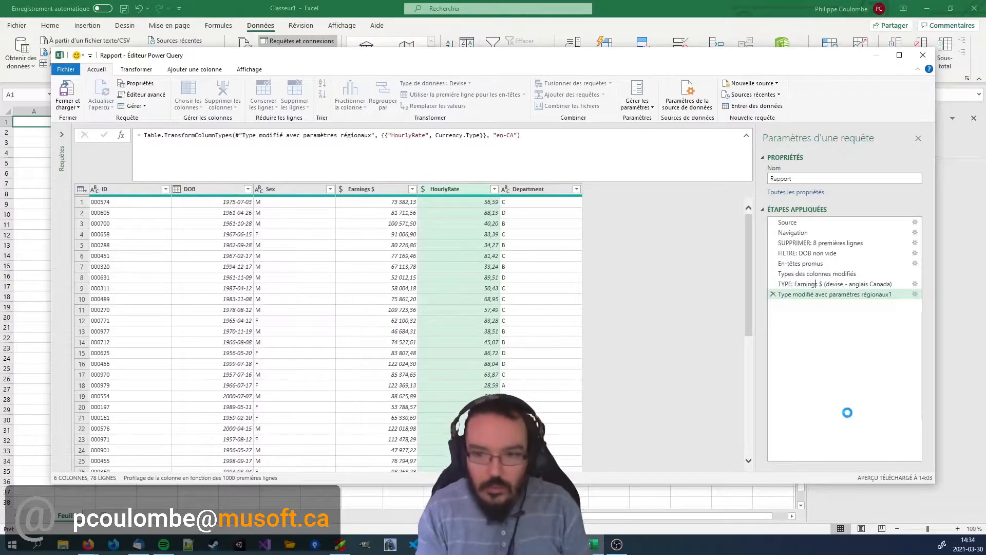
Rename the last applied step as "TYPE: HourlyRate (devise - anglais Canada)".
{"action": "right_click", "coordinate": [833, 298]}
{"action": "left_click", "coordinate": [855, 326]}
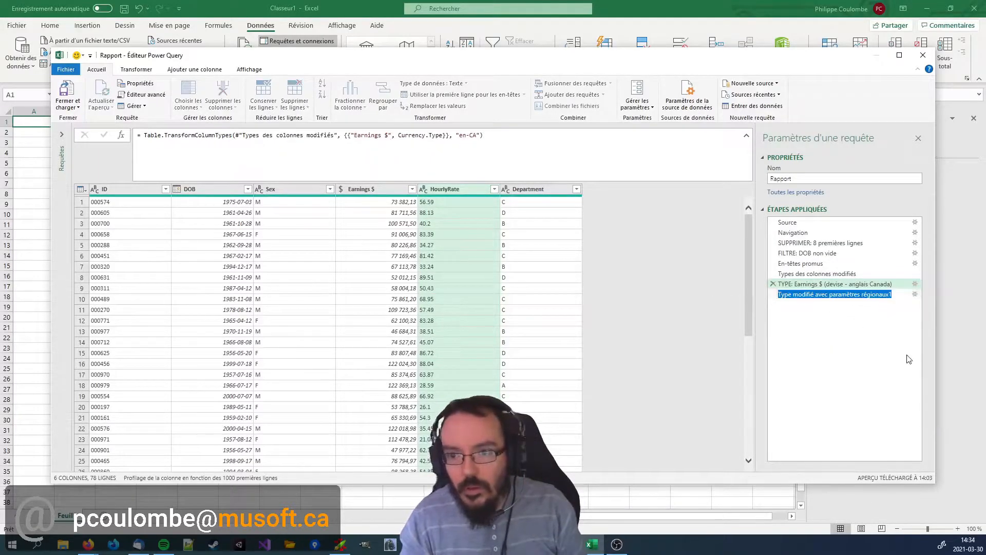
{"action": "type", "text": "TR"}
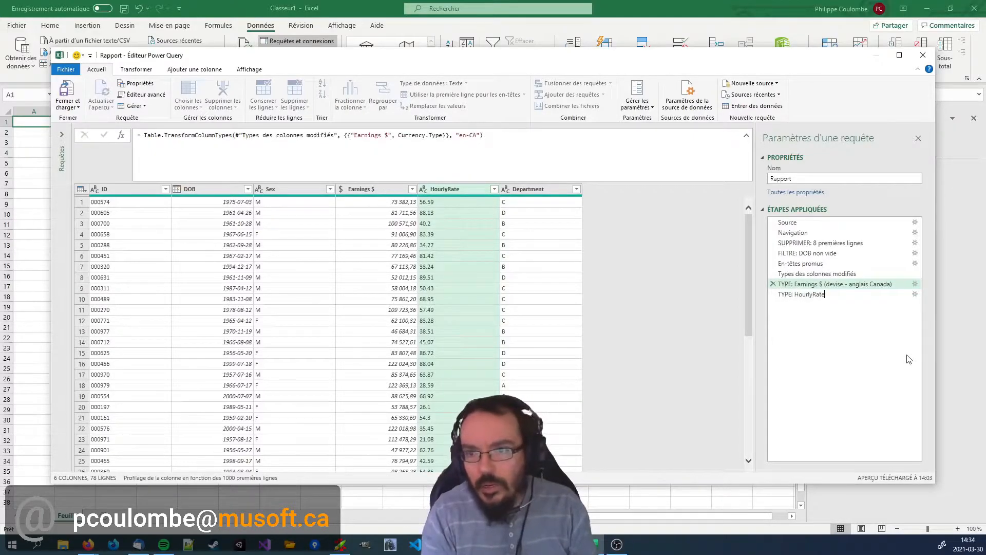
{"action": "type", "text": "YPE: HourlyRate"}
{"action": "key", "text": "ctrl+v"}
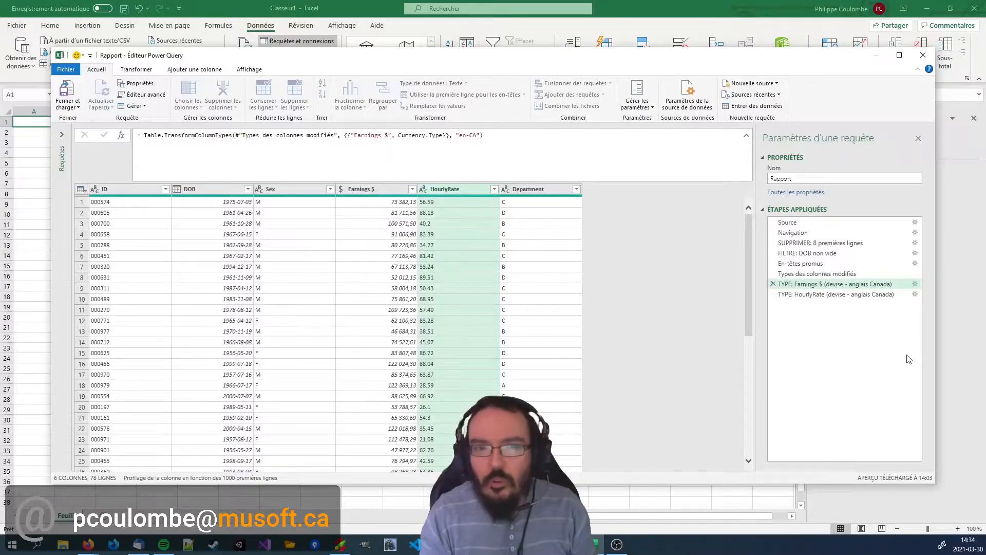
{"action": "key", "text": "Return"}
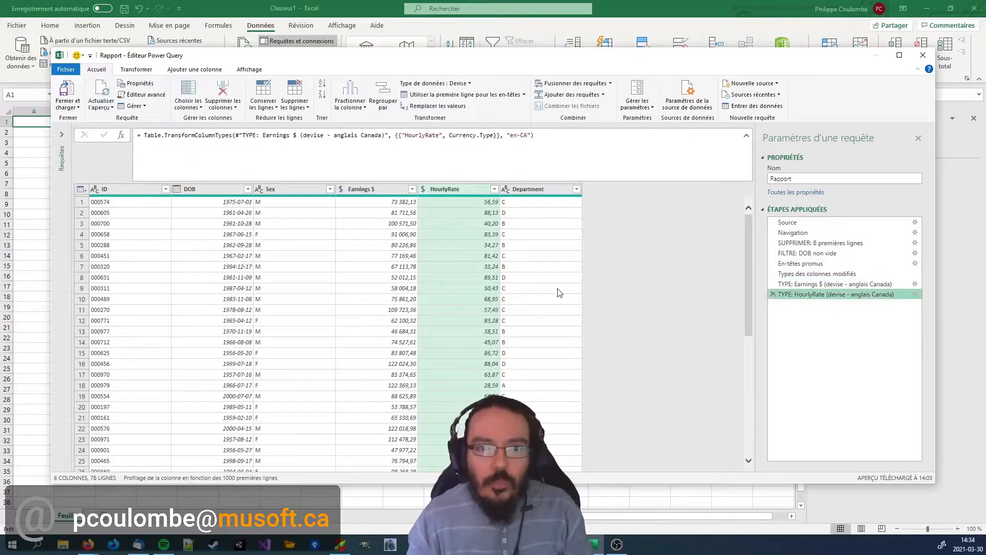
Try to change the HourlyRate type to Number.Type directly in the conversion formula.
{"action": "double_click", "coordinate": [460, 135]}
{"action": "type", "text": "Number"}
{"action": "key", "text": "Return"}
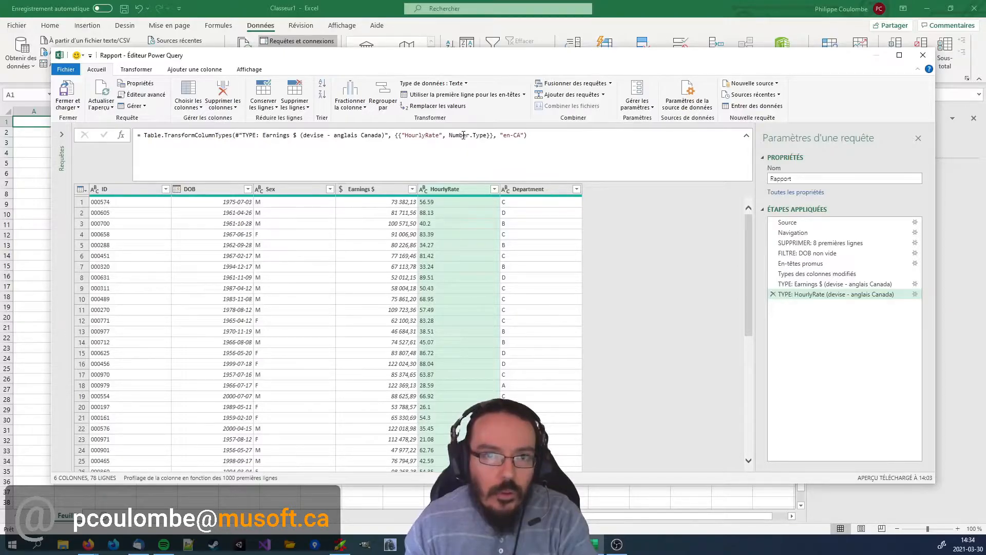
Convert HourlyRate to Nombre décimal with the Anglais (Canada) regional settings, replacing the current conversion, and compare it with the Earnings $ column.
{"action": "left_click", "coordinate": [423, 189]}
{"action": "left_click", "coordinate": [471, 347]}
{"action": "left_click", "coordinate": [446, 297]}
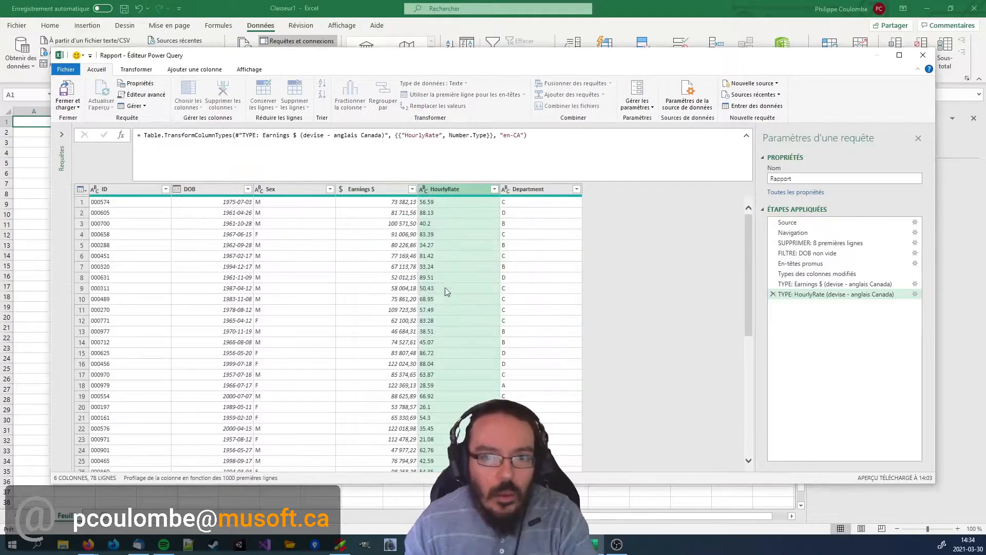
{"action": "left_click", "coordinate": [383, 264]}
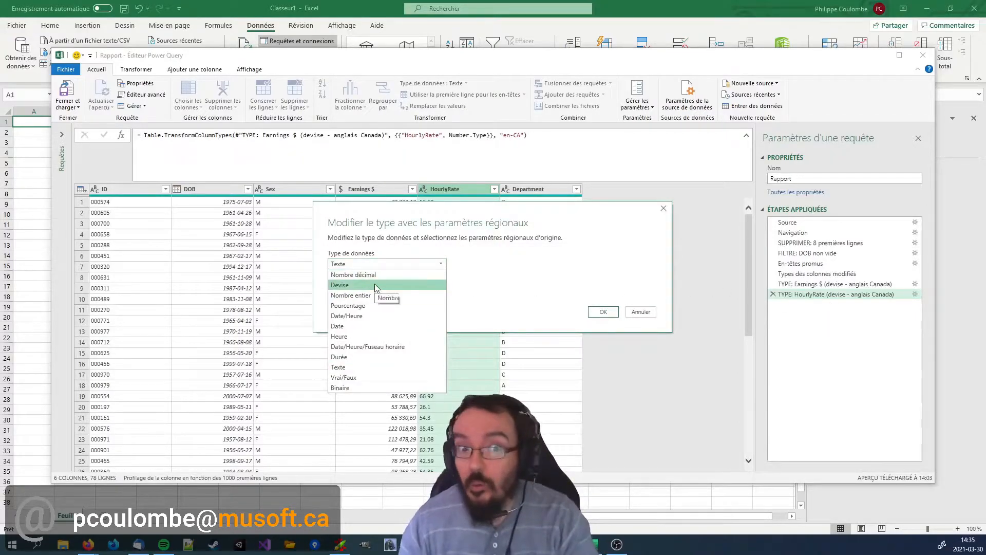
{"action": "left_click", "coordinate": [354, 275]}
{"action": "left_click", "coordinate": [388, 285]}
{"action": "left_click", "coordinate": [359, 296]}
{"action": "left_click", "coordinate": [603, 352]}
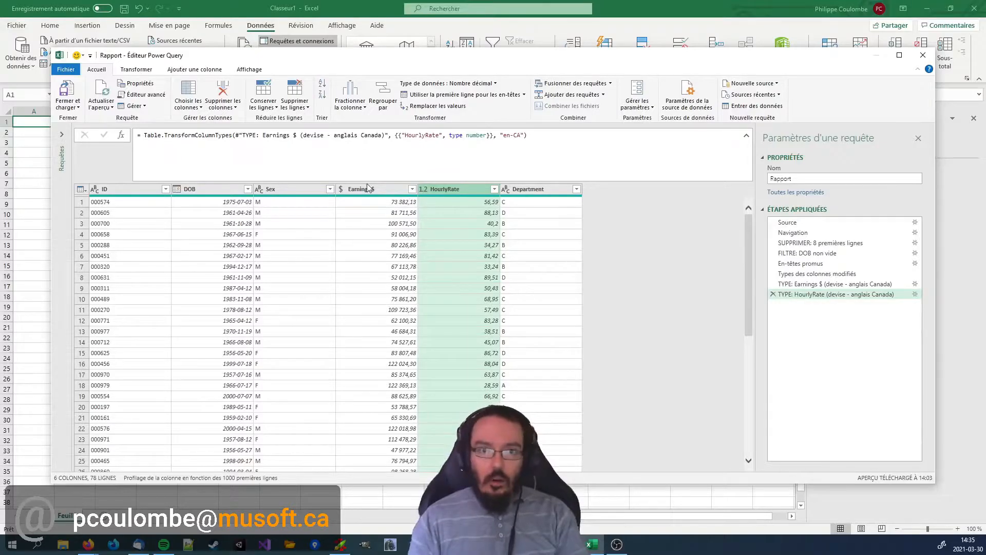
{"action": "left_click", "coordinate": [387, 190]}
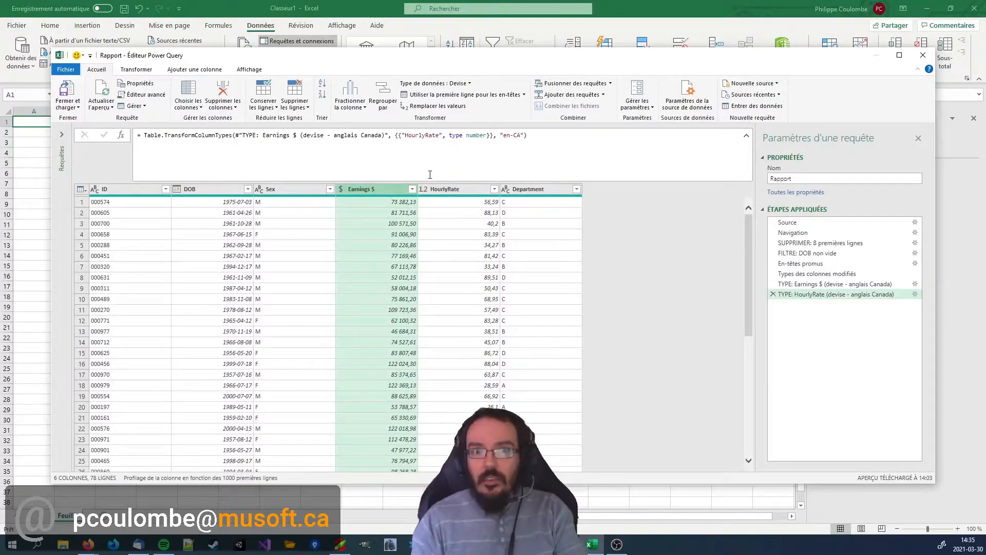
{"action": "left_click", "coordinate": [440, 189]}
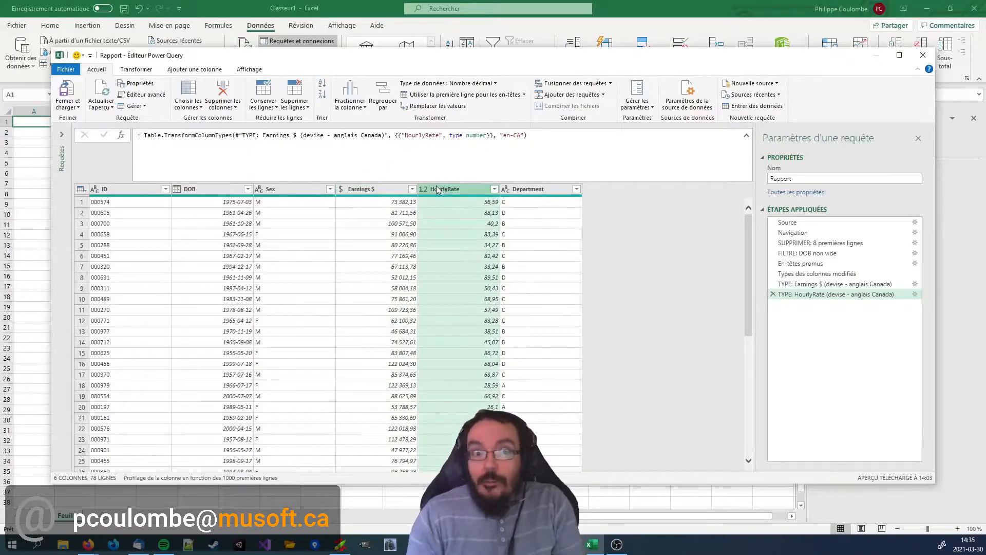
{"action": "left_click", "coordinate": [527, 224]}
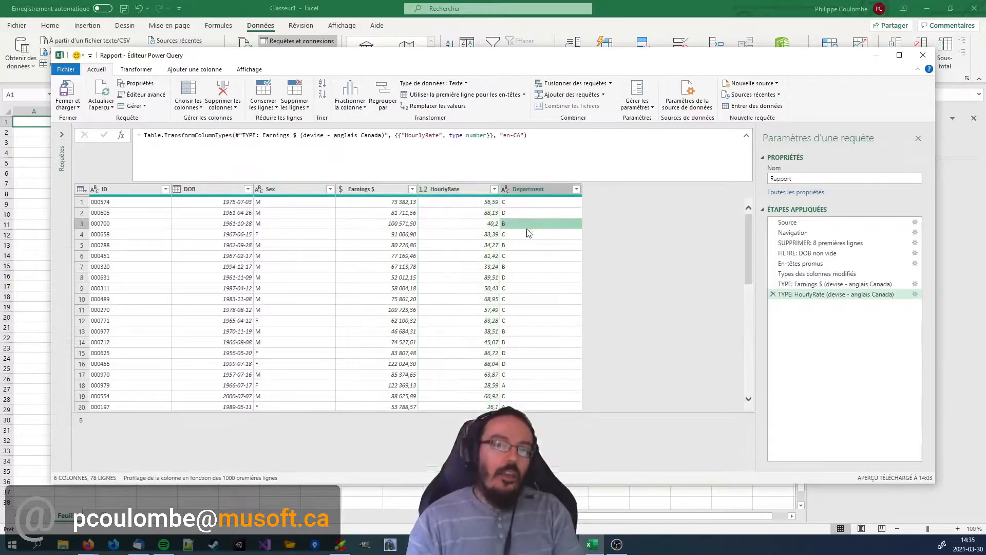
Add a custom column named WorkedHours with the formula [#"Earnings $"] / [HourlyRate].
{"action": "left_click", "coordinate": [204, 69]}
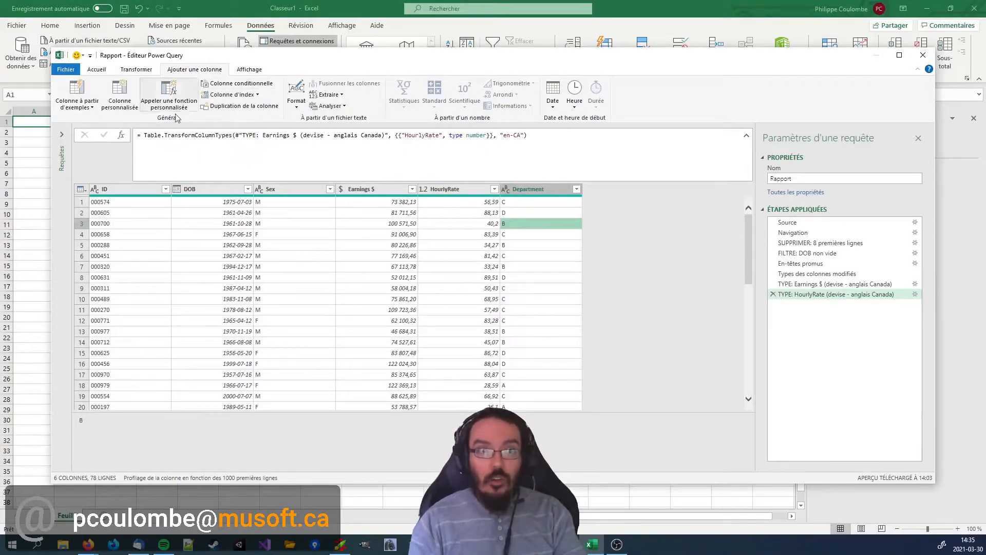
{"action": "left_click", "coordinate": [119, 99]}
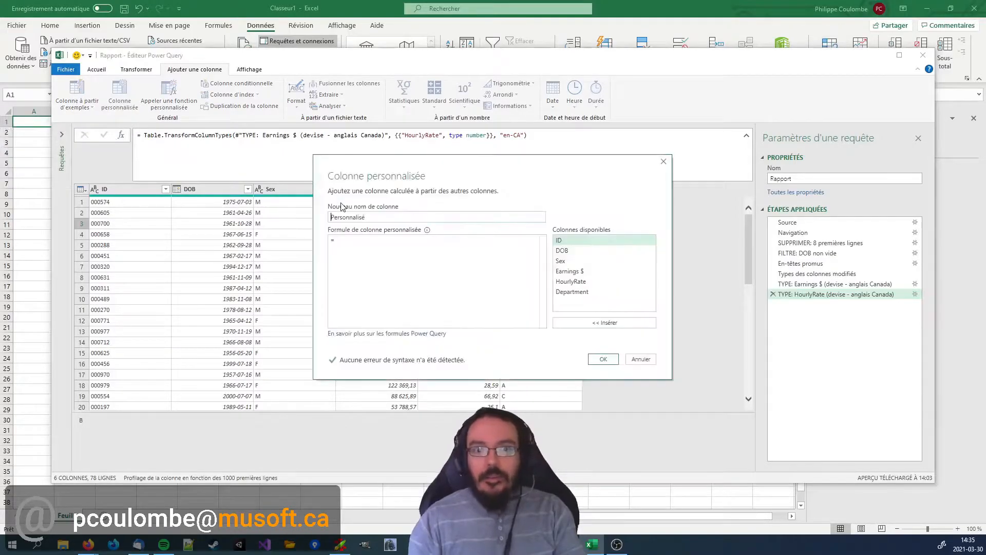
{"action": "double_click", "coordinate": [372, 220]}
{"action": "type", "text": "WorkedHours"}
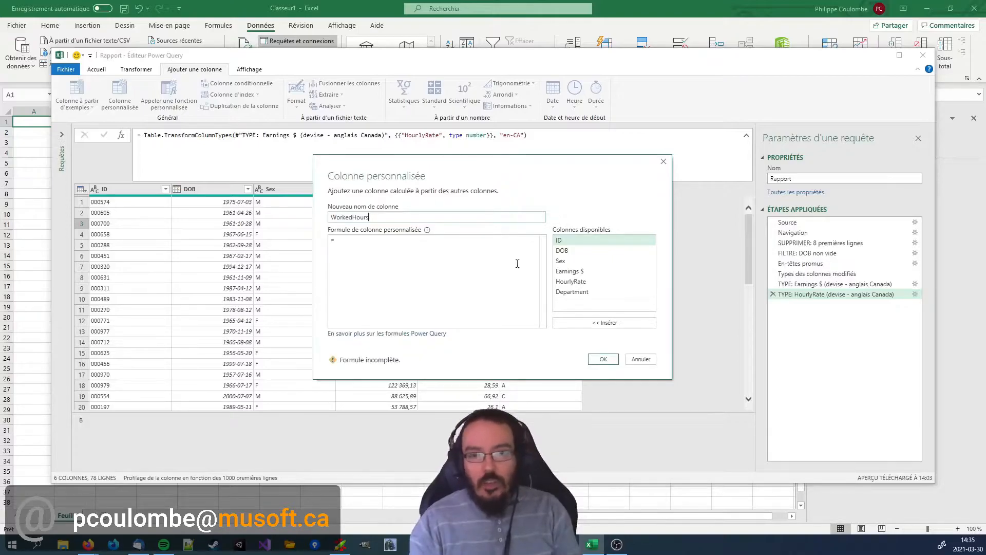
{"action": "double_click", "coordinate": [578, 272]}
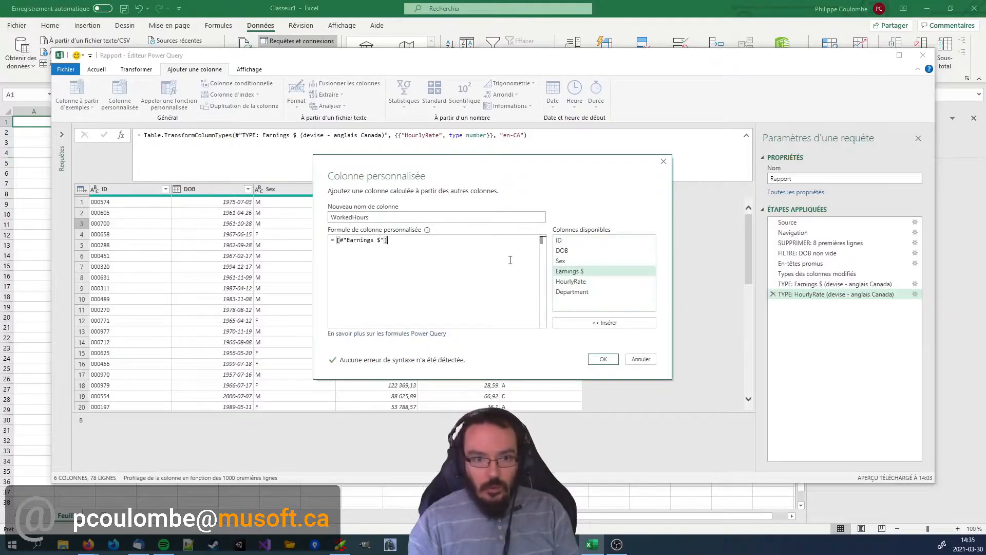
{"action": "type", "text": "/"}
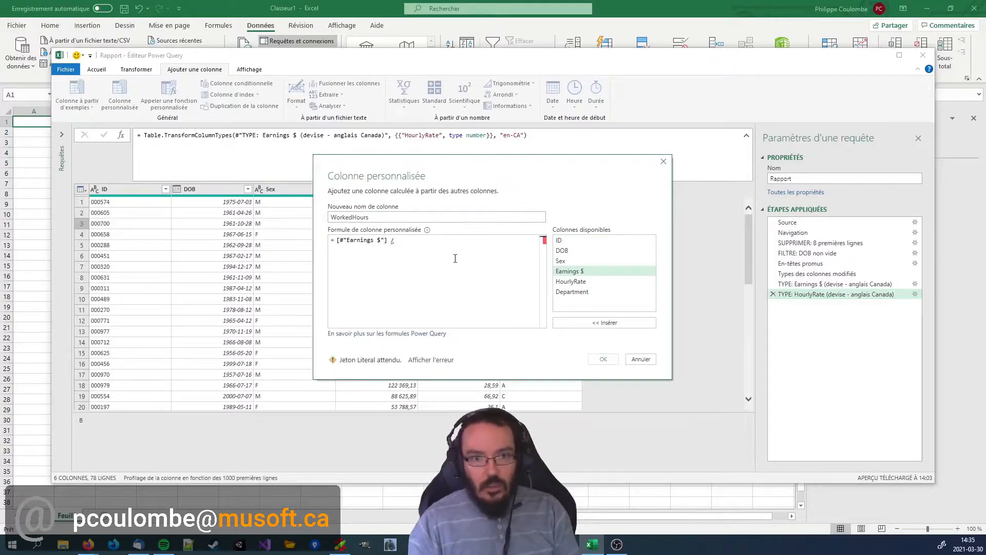
{"action": "double_click", "coordinate": [570, 282]}
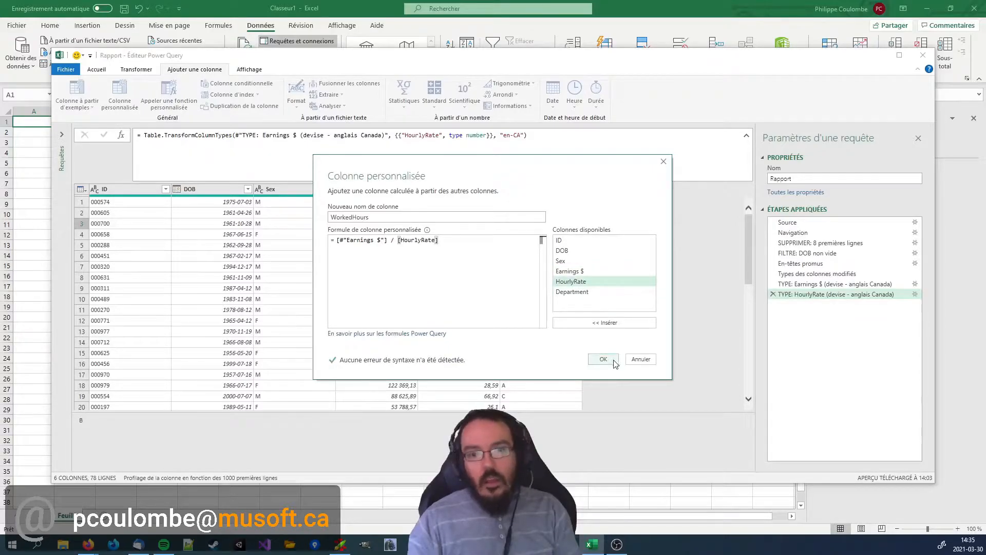
{"action": "left_click", "coordinate": [615, 361]}
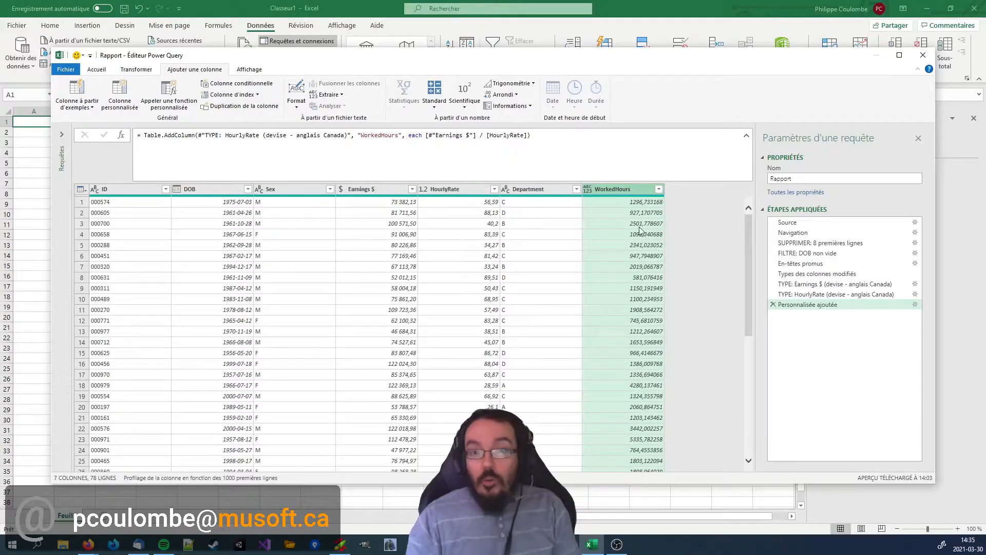
Edit the WorkedHours formula to round the division to 2 decimals with Number.RoundAwayFromZero.
{"action": "left_click", "coordinate": [916, 306]}
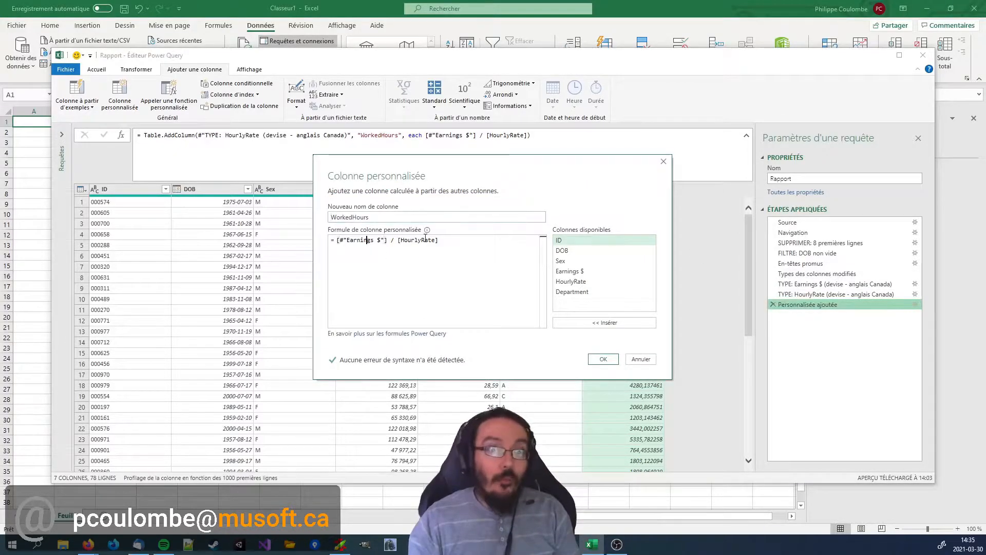
{"action": "type", "text": "Number.Round"}
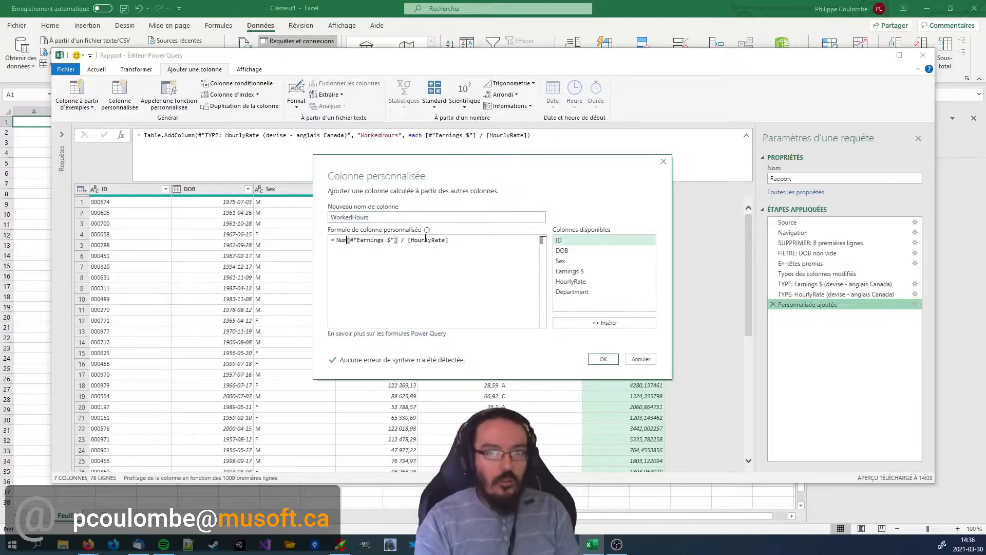
{"action": "key", "text": "Down"}
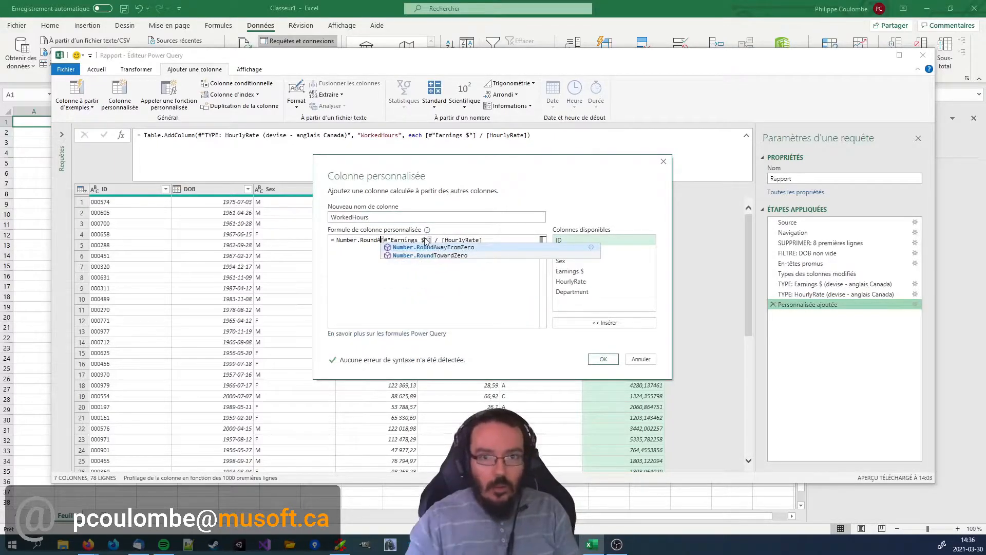
{"action": "key", "text": "Tab"}
{"action": "type", "text": "("}
{"action": "key", "text": "End"}
{"action": "type", "text": ", 2)"}
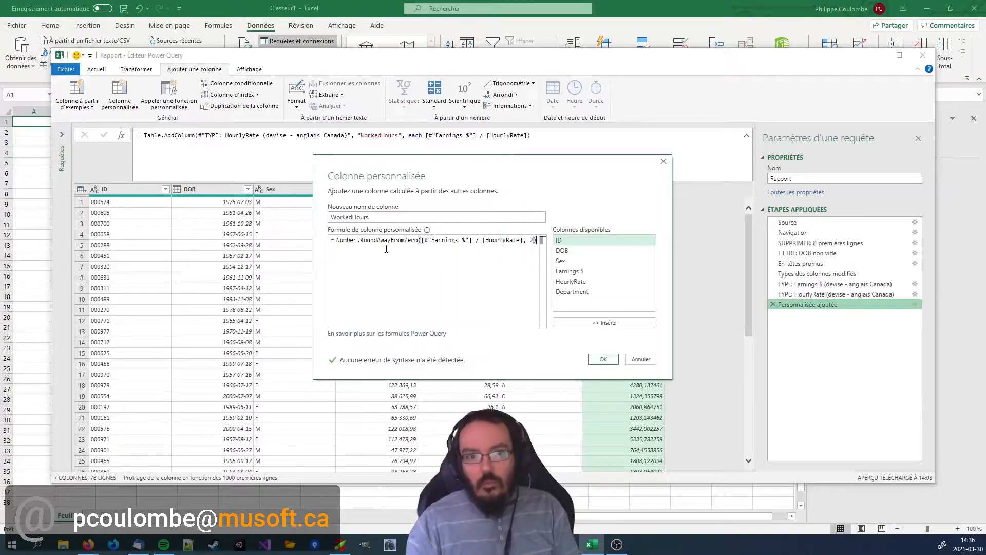
{"action": "left_click_drag", "start_coordinate": [530, 242], "coordinate": [538, 239]}
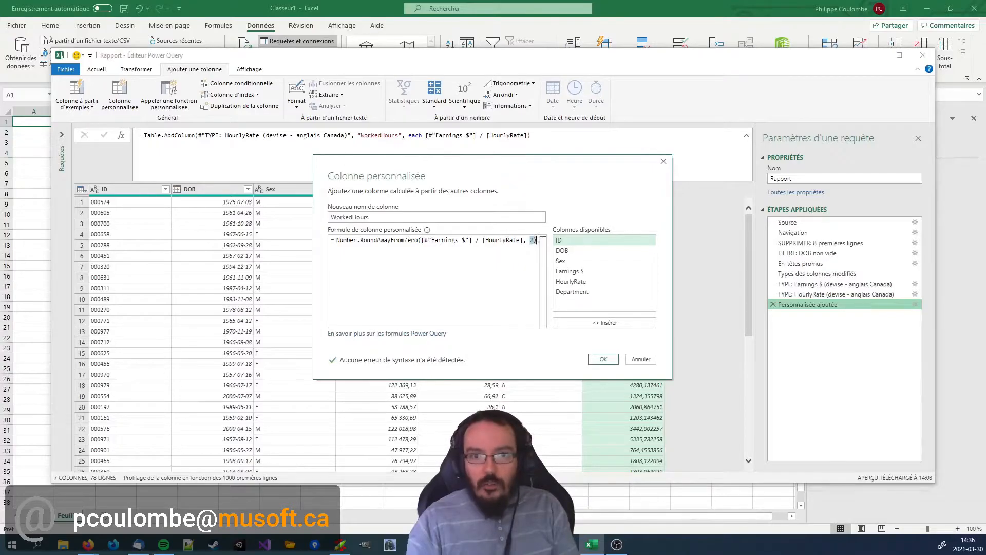
{"action": "left_click", "coordinate": [603, 359]}
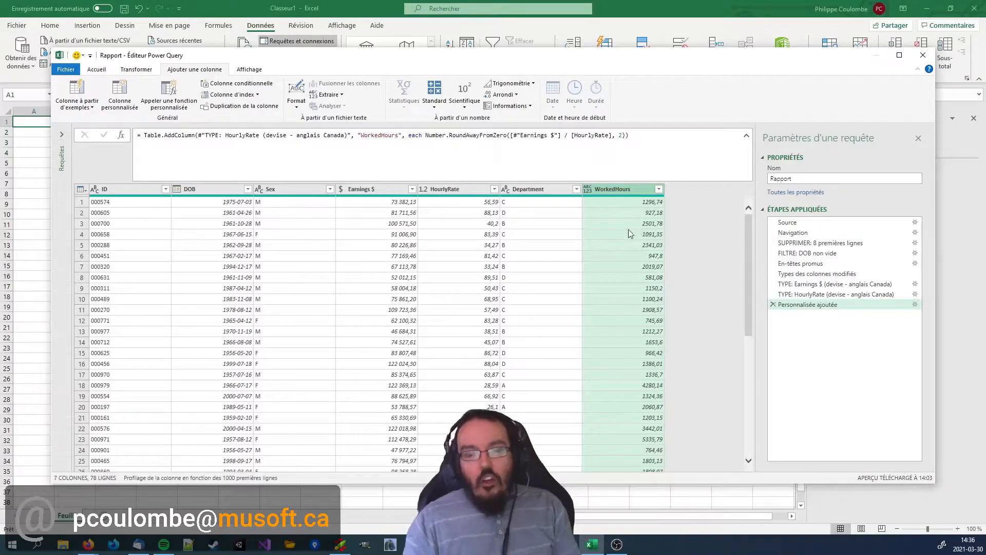
Convert the WorkedHours column to Devise, and replace that conversion with Nombre décimal.
{"action": "left_click", "coordinate": [588, 189]}
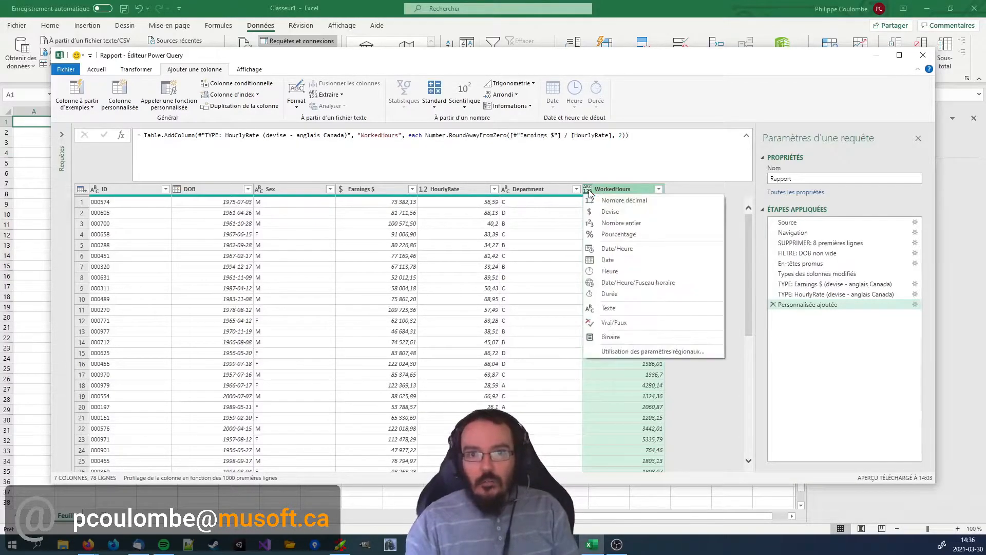
{"action": "left_click", "coordinate": [610, 213]}
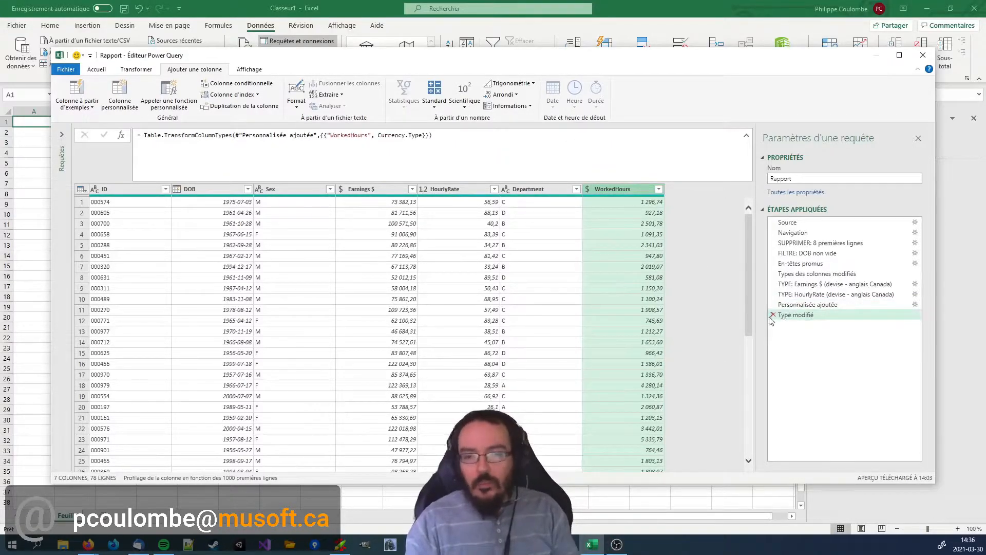
{"action": "left_click", "coordinate": [592, 191]}
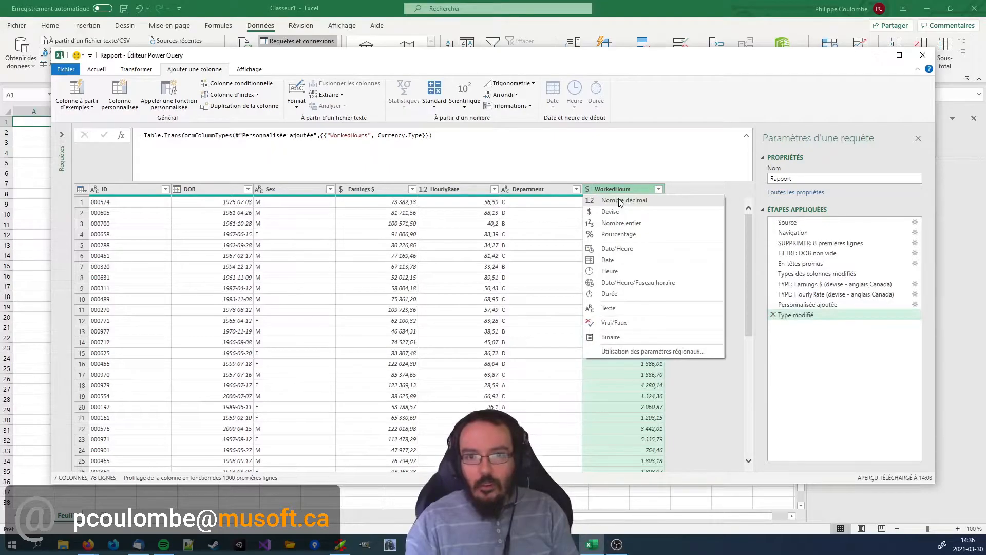
{"action": "left_click", "coordinate": [620, 202]}
{"action": "left_click", "coordinate": [454, 296]}
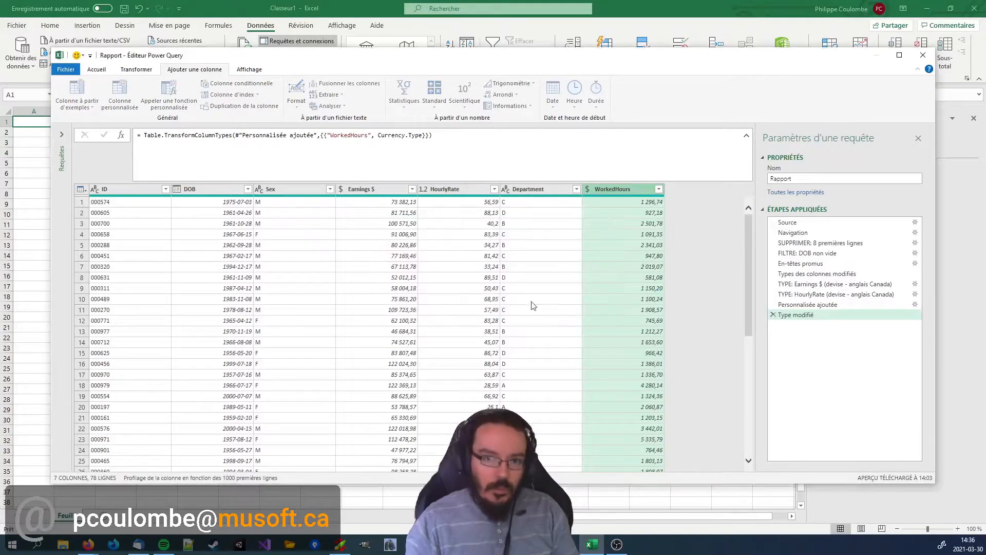
Rename the applied step that adds the custom column as "AJOUT COLONNE: WorkedHours".
{"action": "left_click", "coordinate": [801, 304]}
{"action": "right_click", "coordinate": [808, 306]}
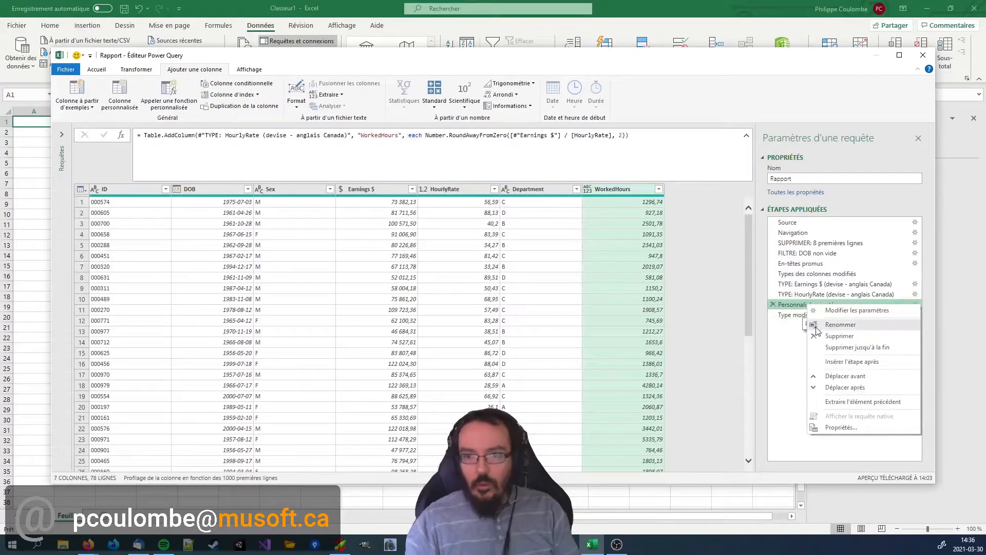
{"action": "left_click", "coordinate": [840, 325]}
{"action": "type", "text": "AJOUT COL"}
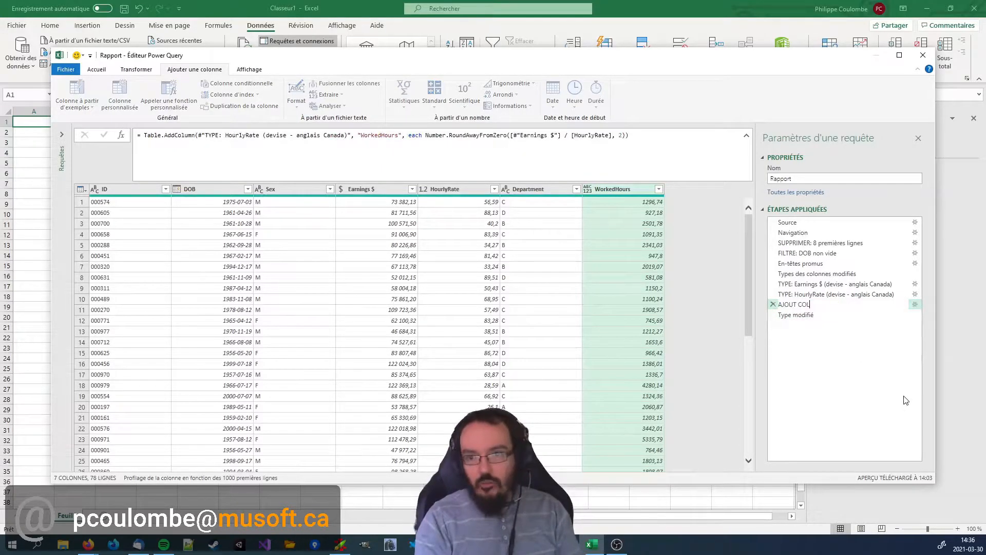
{"action": "type", "text": "ONNE: WorkedHours"}
{"action": "key", "text": "Return"}
Rename the last applied step as "TYPE: WorkedHours -> Nombre décimal".
{"action": "right_click", "coordinate": [809, 315]}
{"action": "left_click", "coordinate": [833, 335]}
{"action": "type", "text": "TYPE: WorkedHours -> Nombre décimal"}
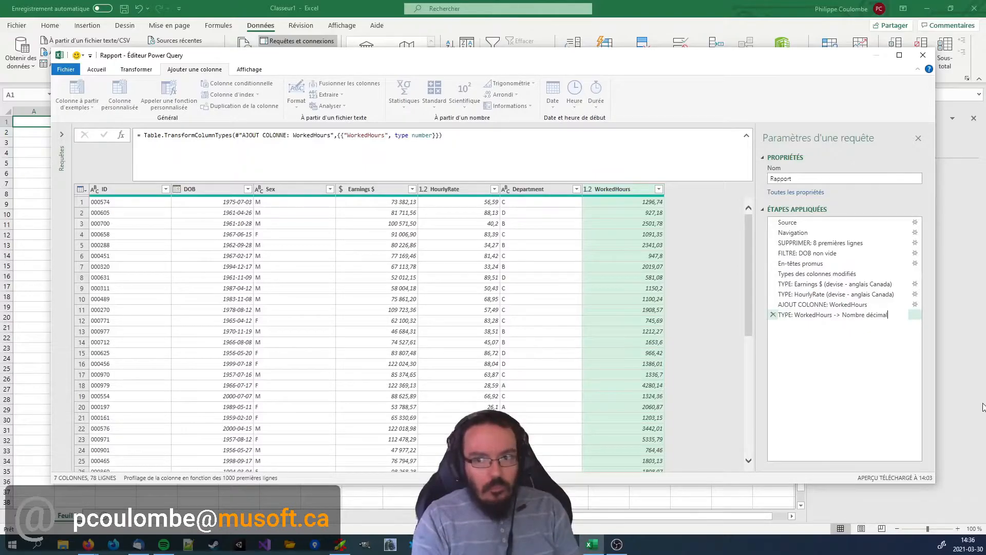
{"action": "key", "text": "Return"}
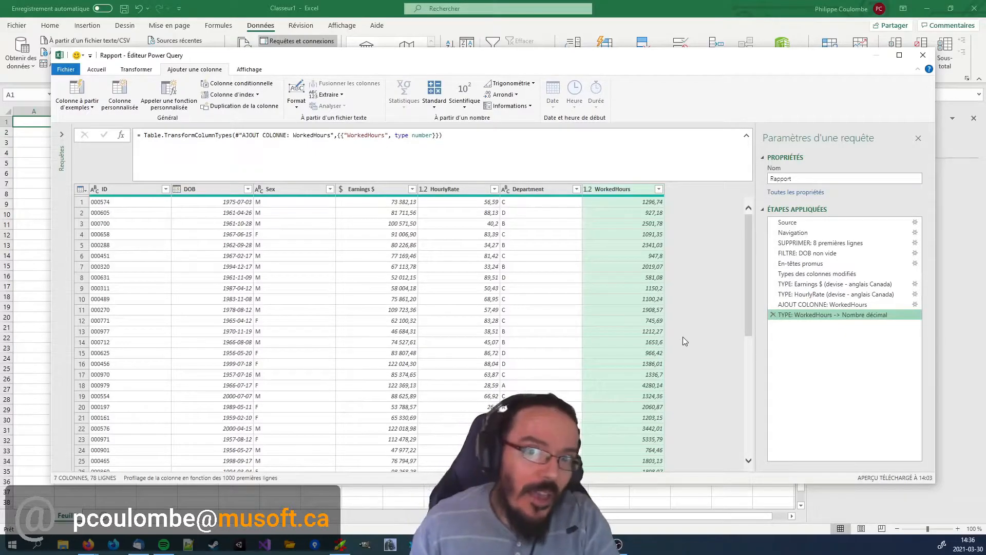
{"action": "left_click", "coordinate": [641, 223]}
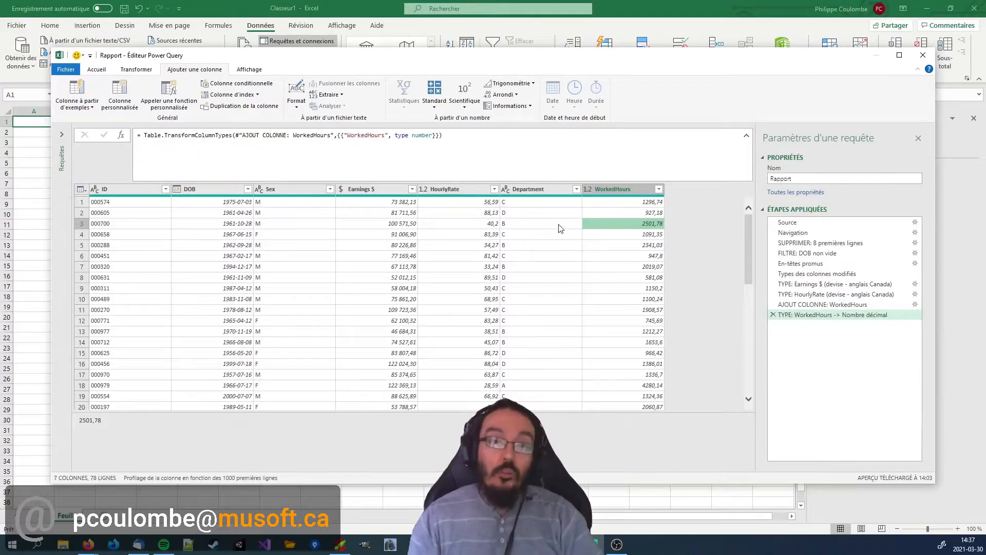
{"action": "left_click", "coordinate": [372, 191]}
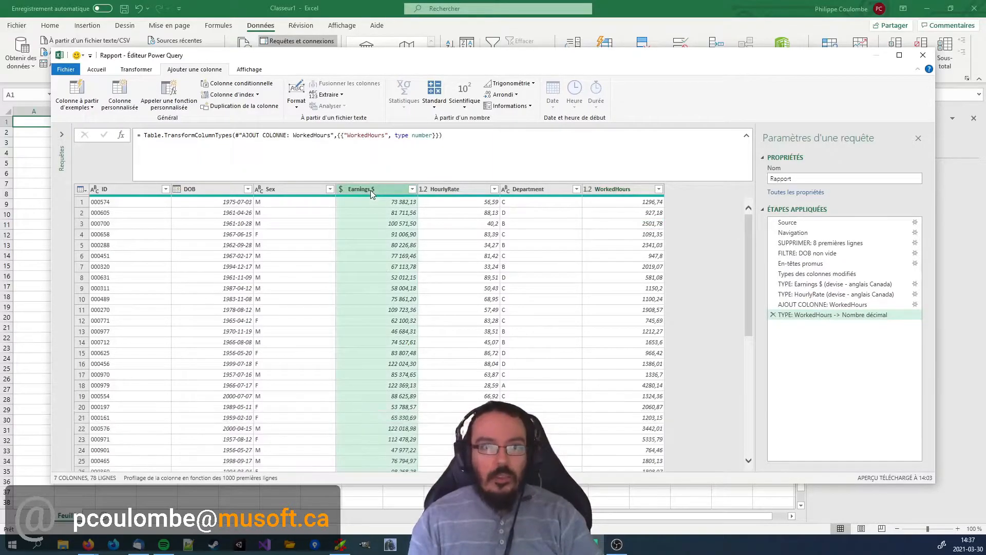
{"action": "left_click", "coordinate": [107, 70]}
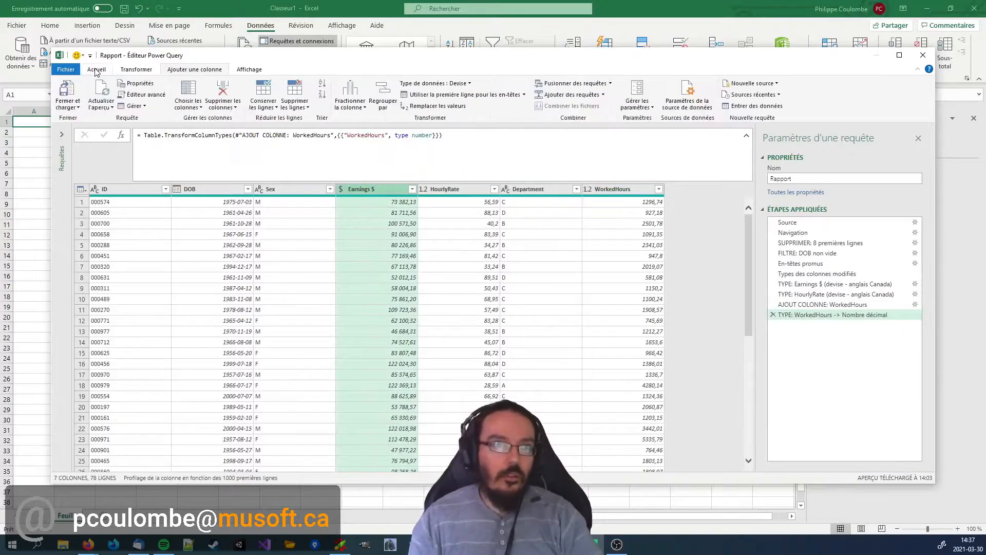
{"action": "left_click", "coordinate": [226, 107]}
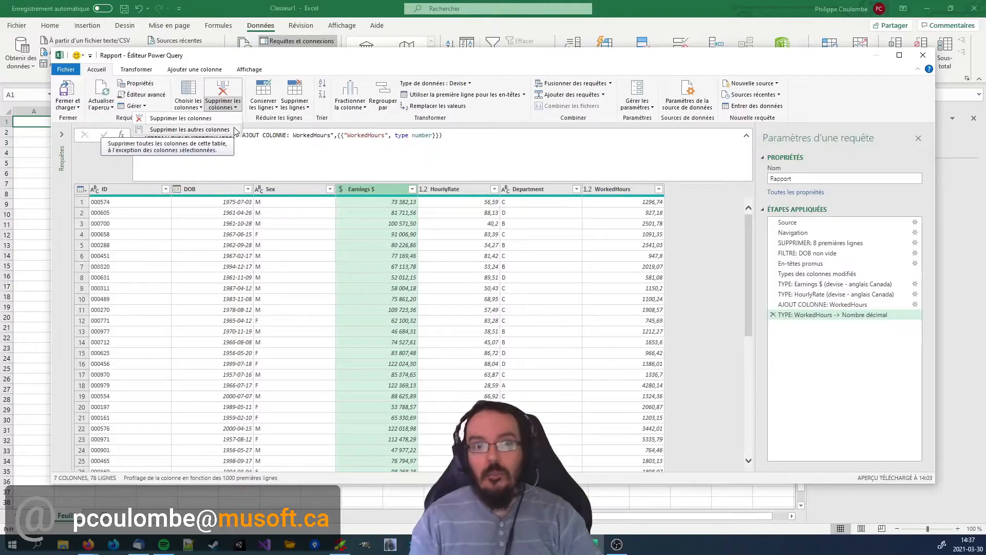
{"action": "left_click", "coordinate": [331, 246]}
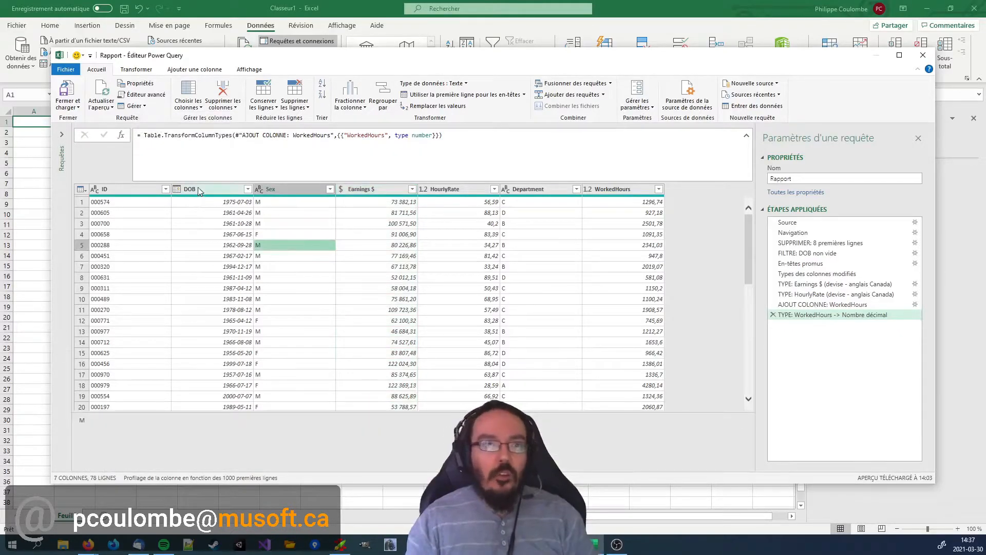
Remove all columns other than ID, DOB and WorkedHours, and delete the resulting applied step.
{"action": "left_click", "coordinate": [137, 189]}
{"action": "left_click", "coordinate": [217, 188], "text": "ctrl"}
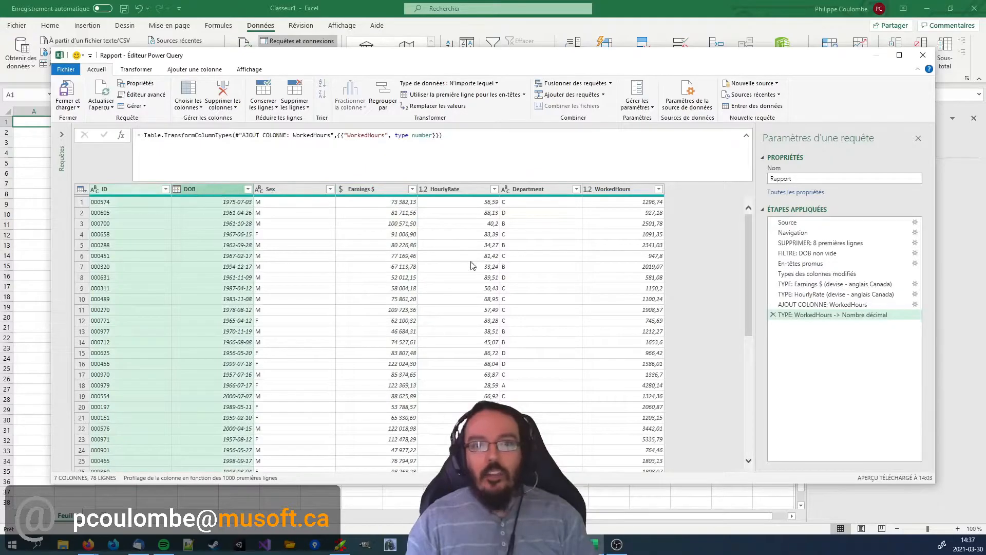
{"action": "left_click", "coordinate": [616, 189], "text": "ctrl"}
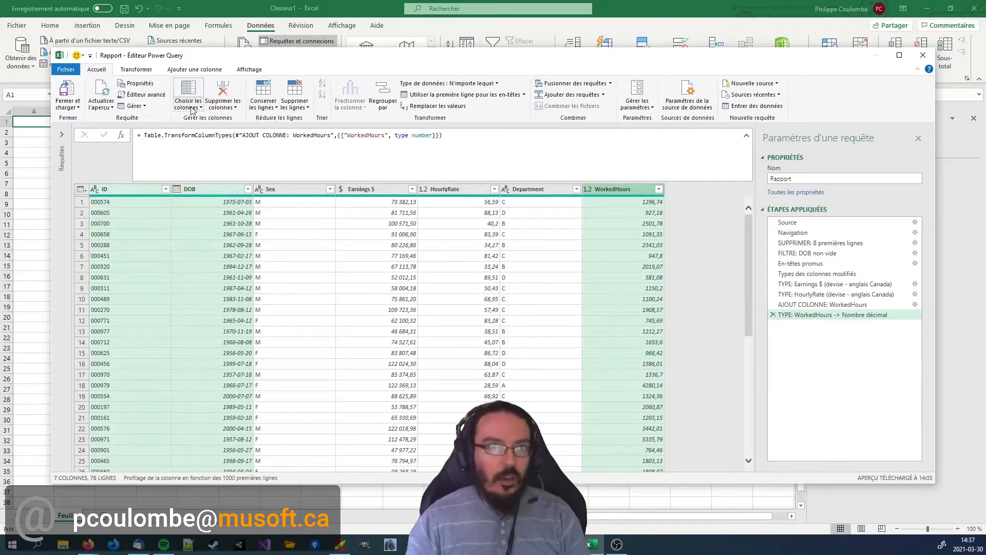
{"action": "left_click", "coordinate": [231, 108]}
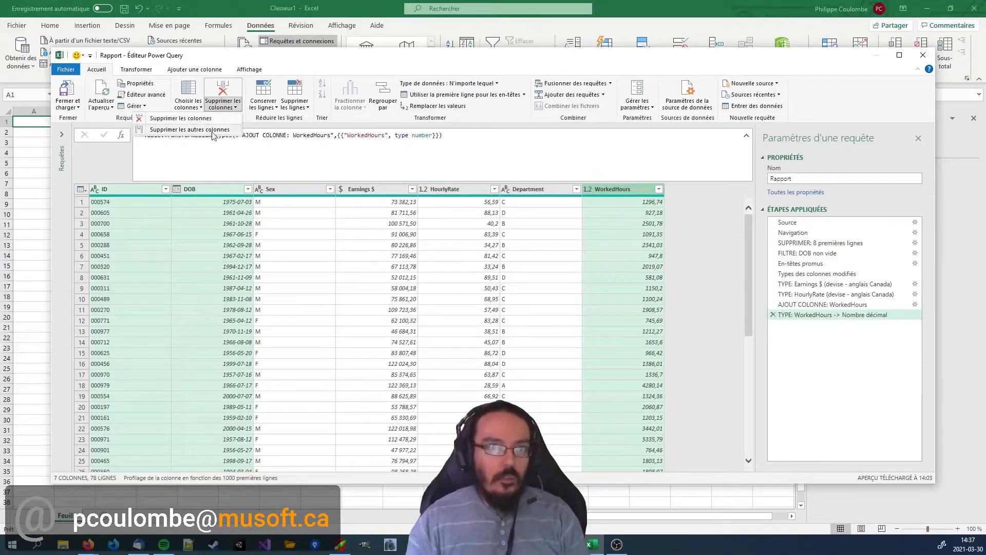
{"action": "left_click", "coordinate": [216, 130]}
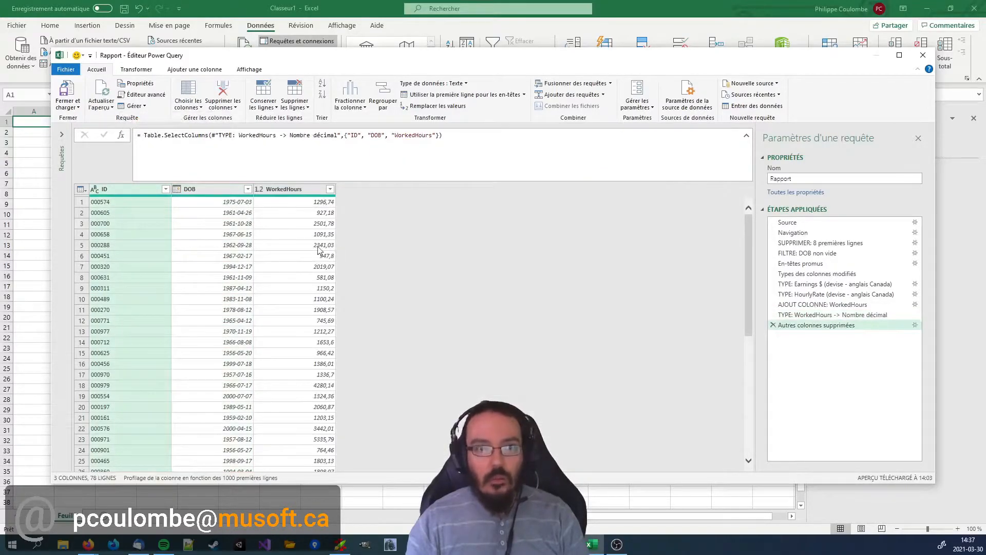
{"action": "left_click", "coordinate": [773, 325]}
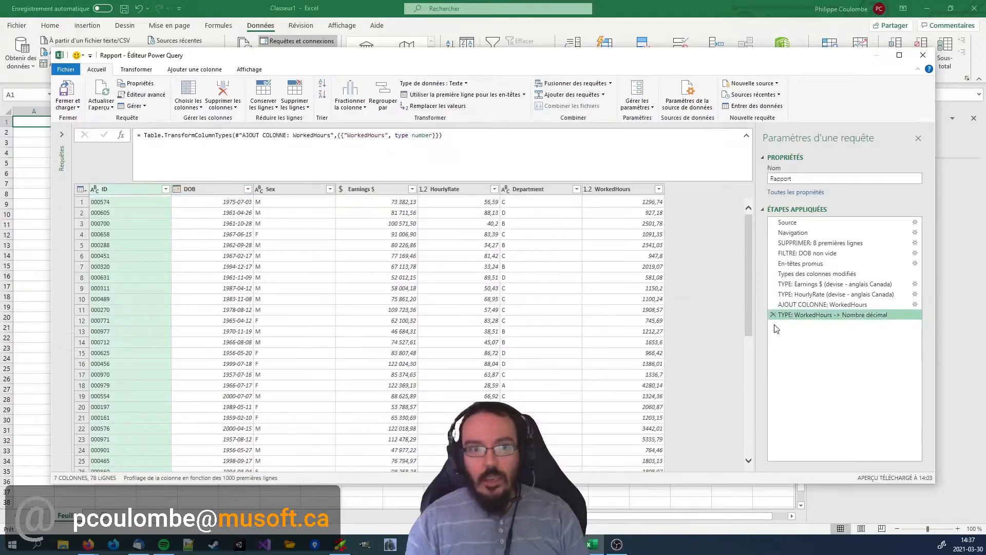
Use Choisir les colonnes to keep only ID, DOB and WorkedHours, and delete the resulting applied step.
{"action": "left_click", "coordinate": [613, 189], "text": "ctrl"}
{"action": "left_click", "coordinate": [194, 107]}
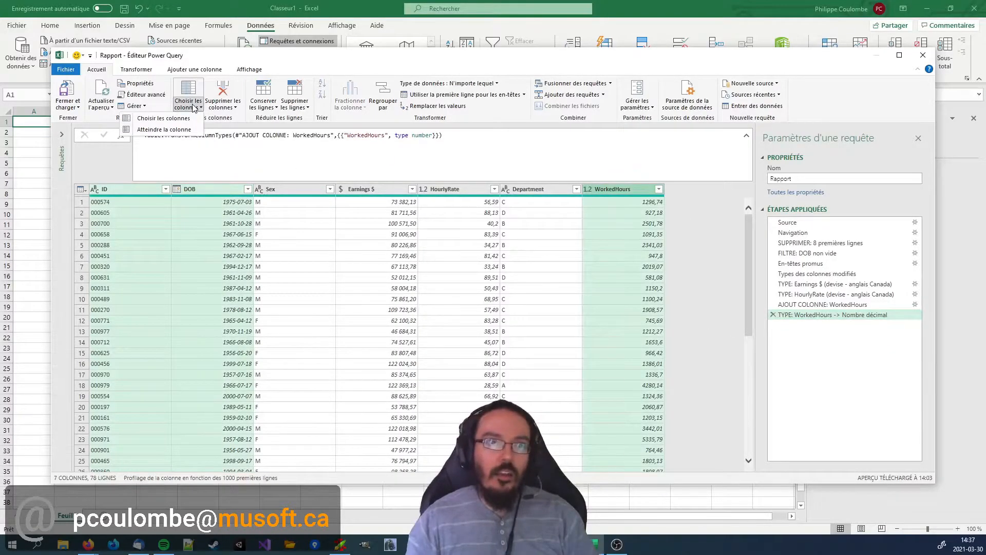
{"action": "left_click", "coordinate": [163, 118]}
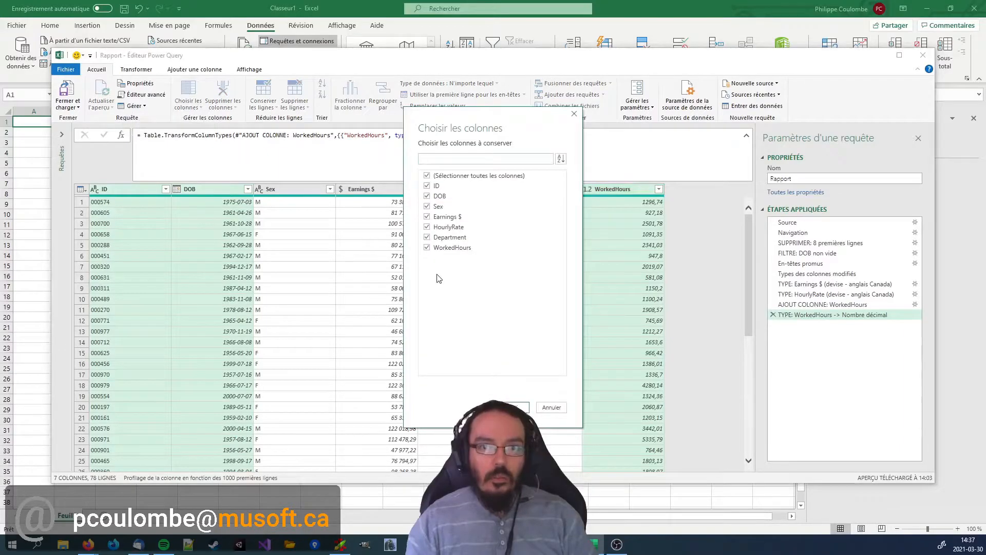
{"action": "left_click", "coordinate": [426, 175]}
{"action": "left_click", "coordinate": [427, 186]}
{"action": "left_click", "coordinate": [426, 197]}
{"action": "left_click", "coordinate": [426, 248]}
{"action": "left_click", "coordinate": [513, 406]}
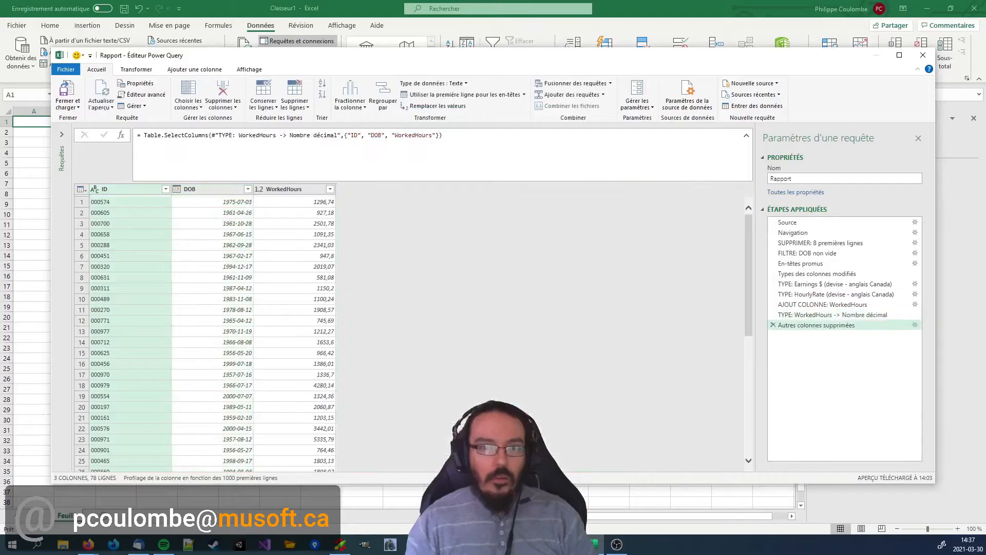
{"action": "left_click", "coordinate": [773, 325]}
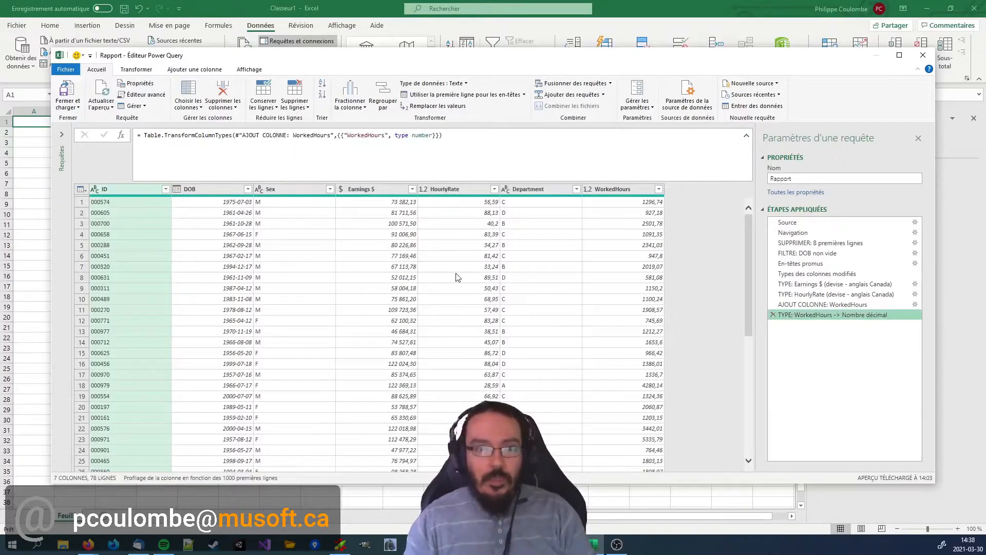
Remove the Earnings $ column from the query.
{"action": "left_click", "coordinate": [458, 278]}
{"action": "left_click", "coordinate": [376, 189]}
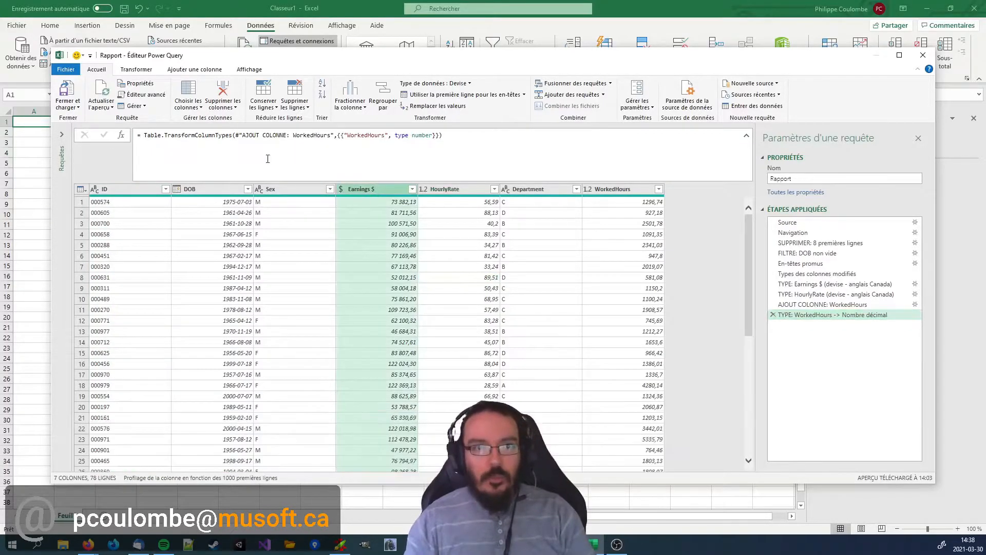
{"action": "left_click", "coordinate": [222, 91]}
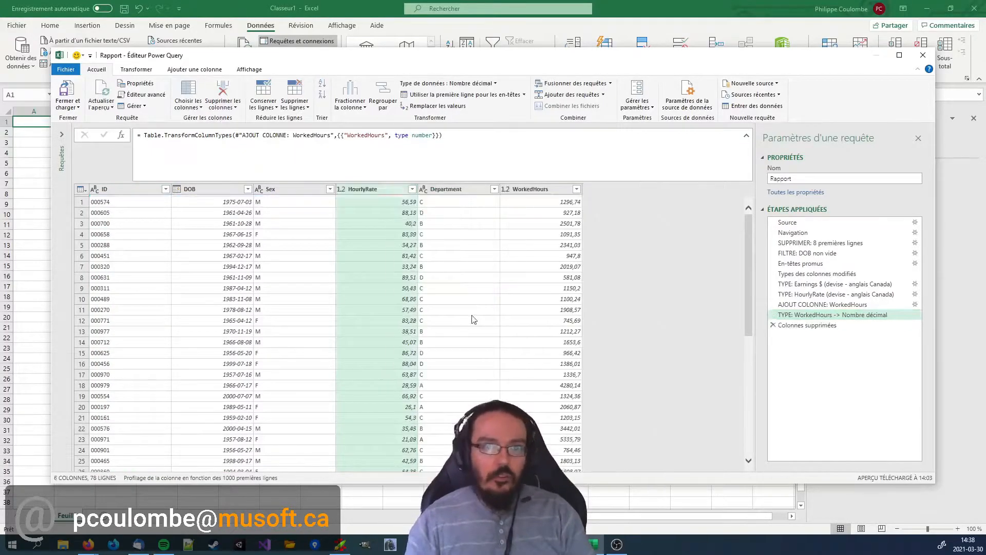
Rename the applied step that removes the column as SUPPRESSION: Colonne "Earnings $".
{"action": "right_click", "coordinate": [824, 332]}
{"action": "left_click", "coordinate": [855, 345]}
{"action": "type", "text": "SUPPRESSIOn:"}
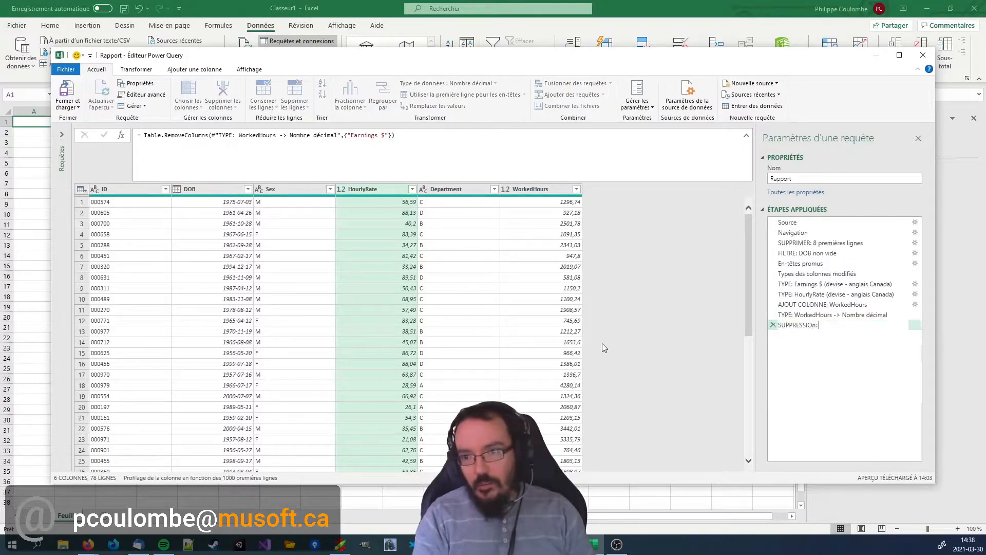
{"action": "key", "text": "BackSpace"}
{"action": "key", "text": "BackSpace"}
{"action": "type", "text": "N: Colonn"}
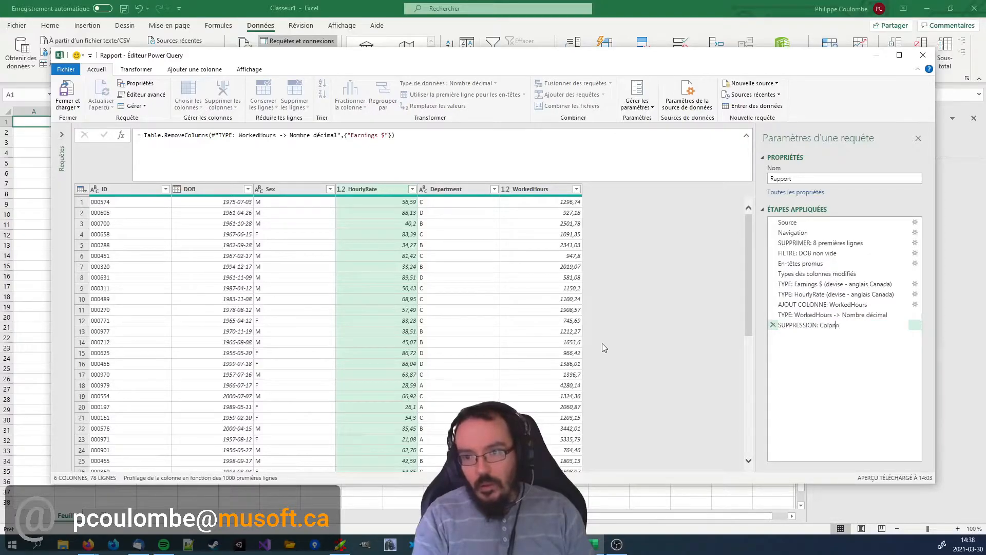
{"action": "type", "text": "e \"Earnings $"}
{"action": "key", "text": "Return"}
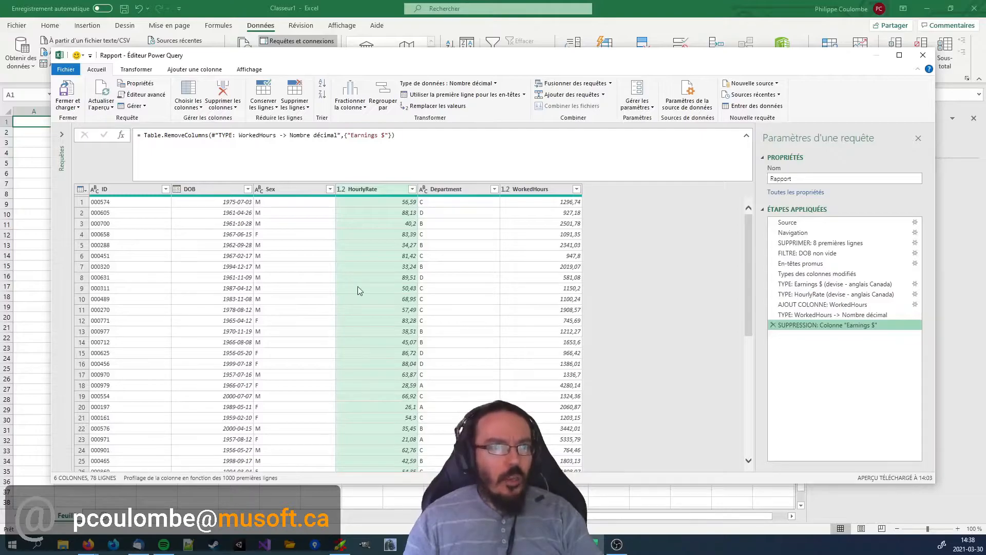
Examine the distinct values of the Sex column without filtering it.
{"action": "left_click", "coordinate": [286, 193]}
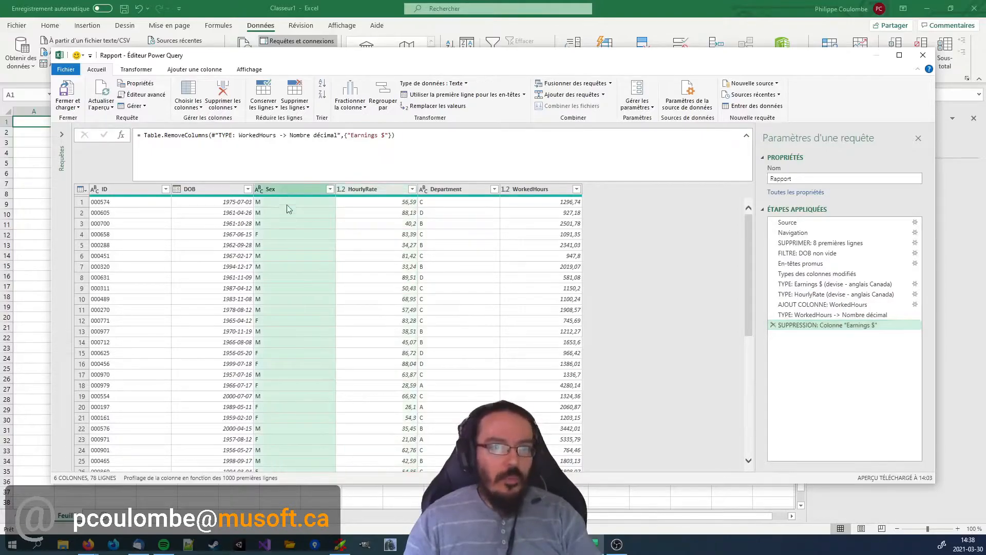
{"action": "left_click", "coordinate": [291, 232]}
{"action": "left_click", "coordinate": [285, 201]}
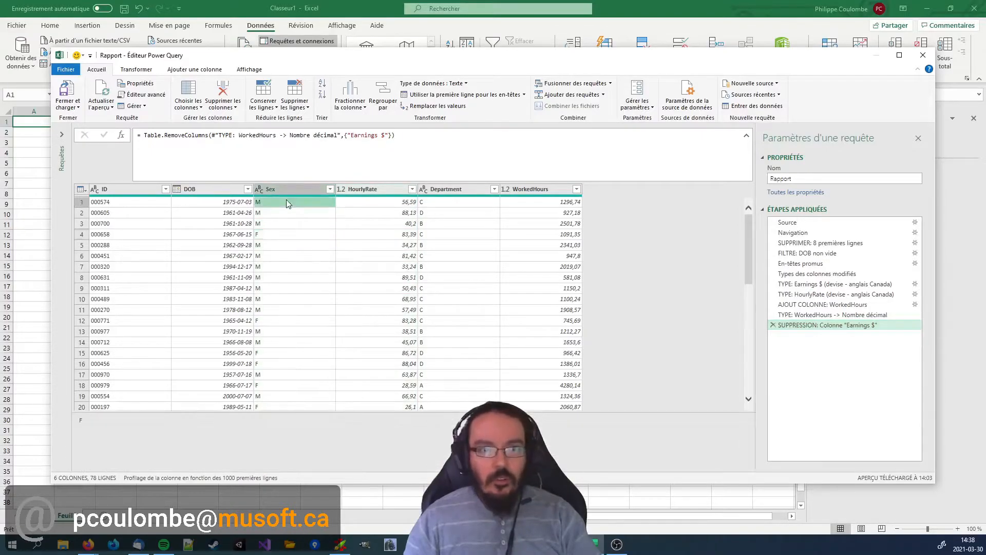
{"action": "left_click", "coordinate": [330, 189]}
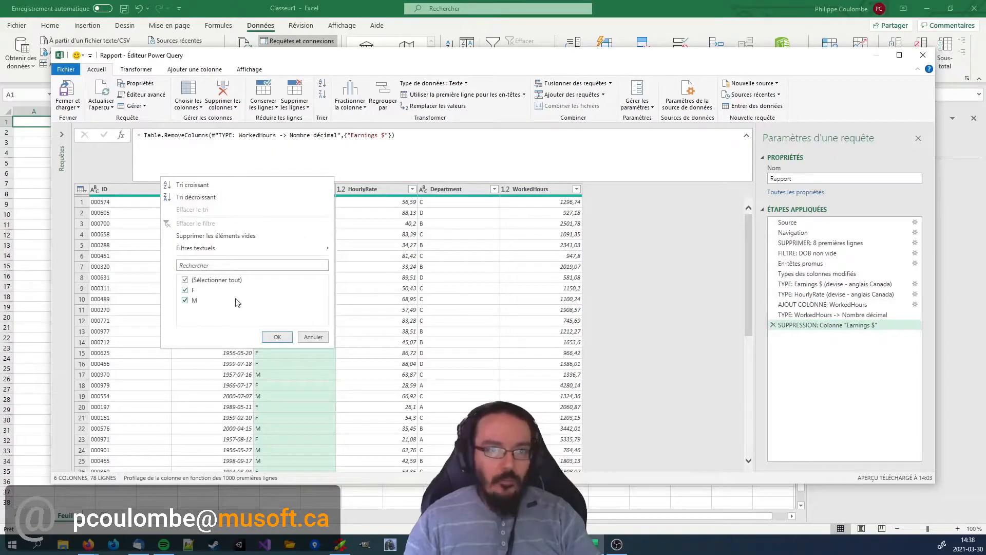
{"action": "left_click", "coordinate": [322, 338]}
{"action": "left_click", "coordinate": [200, 255]}
{"action": "left_click", "coordinate": [136, 234]}
{"action": "left_click", "coordinate": [123, 202]}
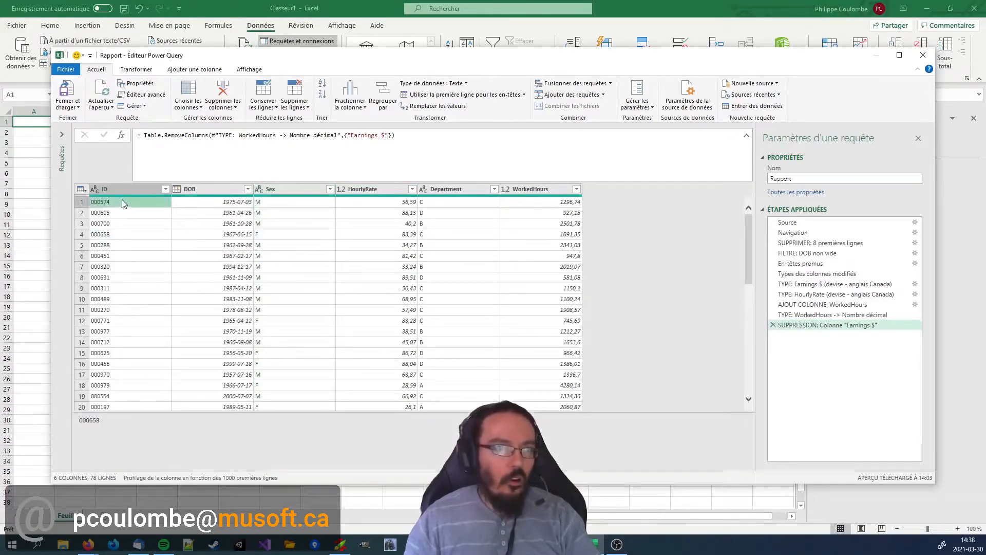
Start a new conditional column named Gender.
{"action": "left_click", "coordinate": [195, 70]}
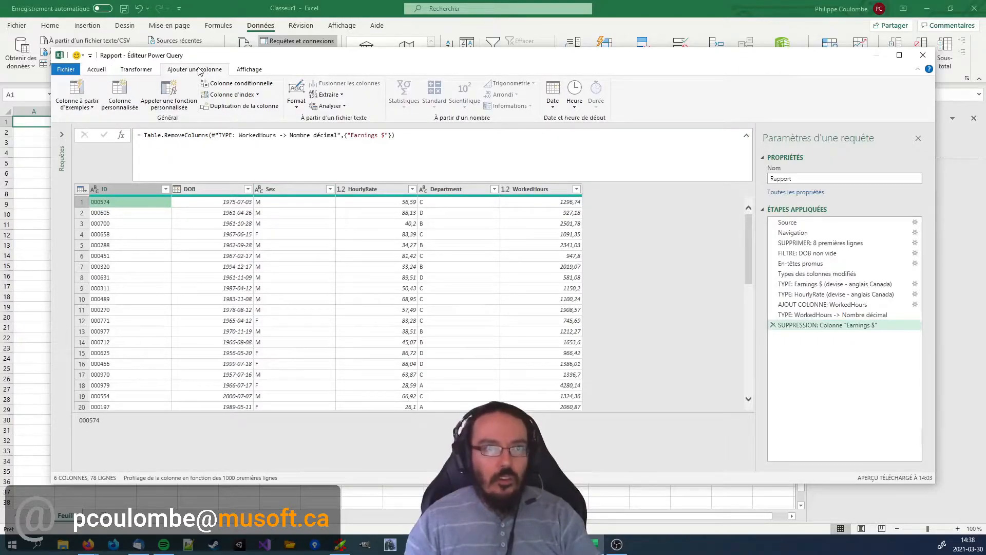
{"action": "left_click", "coordinate": [229, 84]}
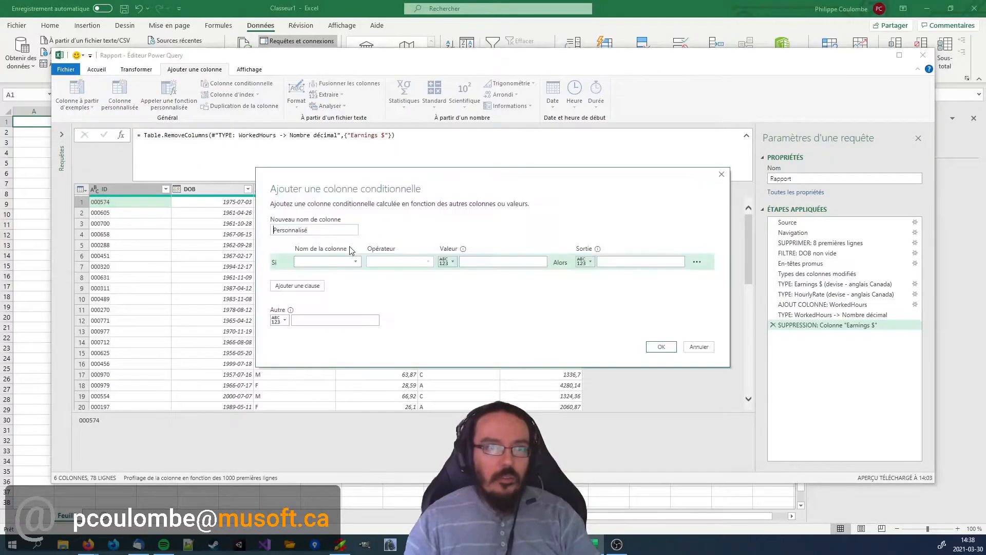
{"action": "double_click", "coordinate": [329, 231]}
{"action": "type", "text": "Gender"}
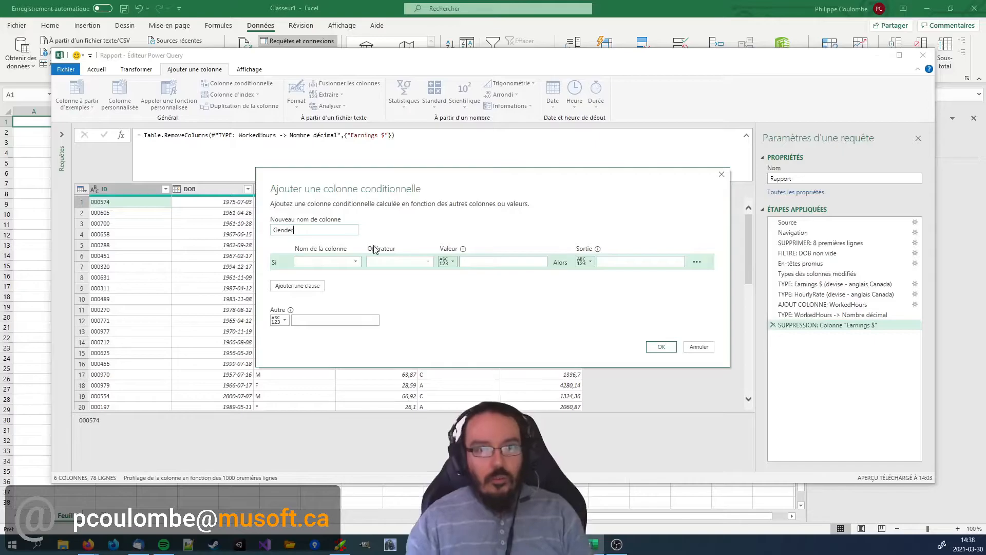
Define the condition so that Sex égal à M outputs Male and any other value outputs Female, and create the column.
{"action": "left_click", "coordinate": [343, 267]}
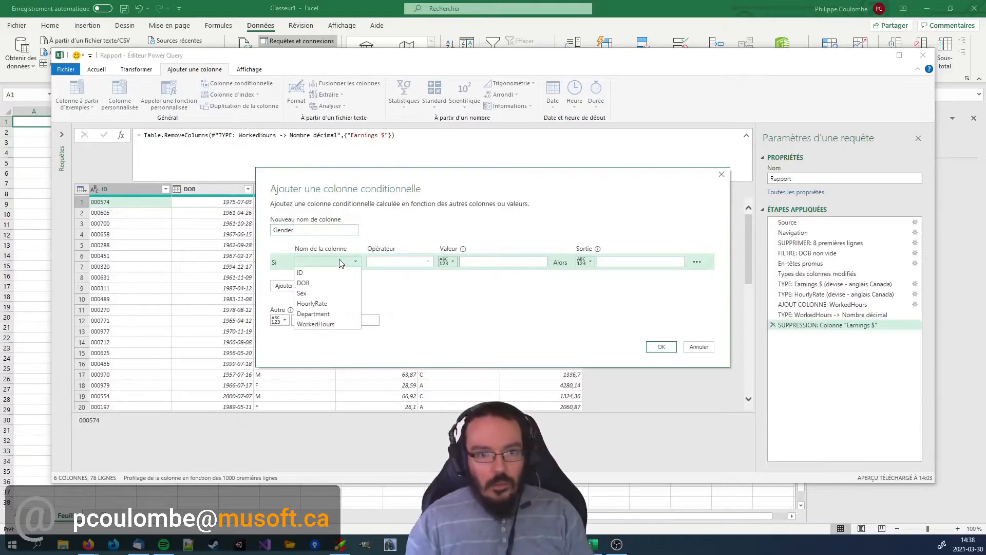
{"action": "left_click", "coordinate": [325, 293]}
{"action": "left_click", "coordinate": [482, 261]}
{"action": "type", "text": "M"}
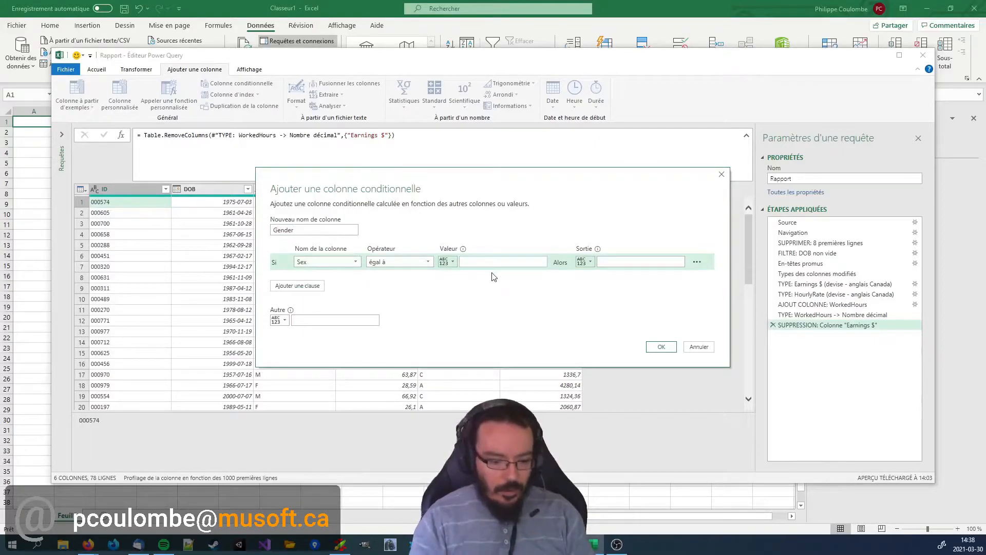
{"action": "left_click", "coordinate": [626, 262]}
{"action": "type", "text": "Male"}
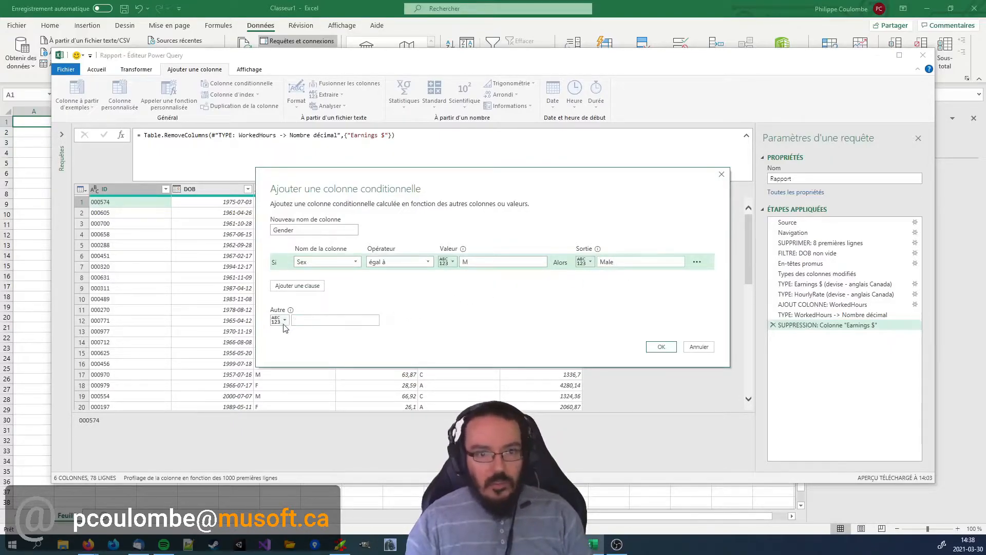
{"action": "type", "text": "Female"}
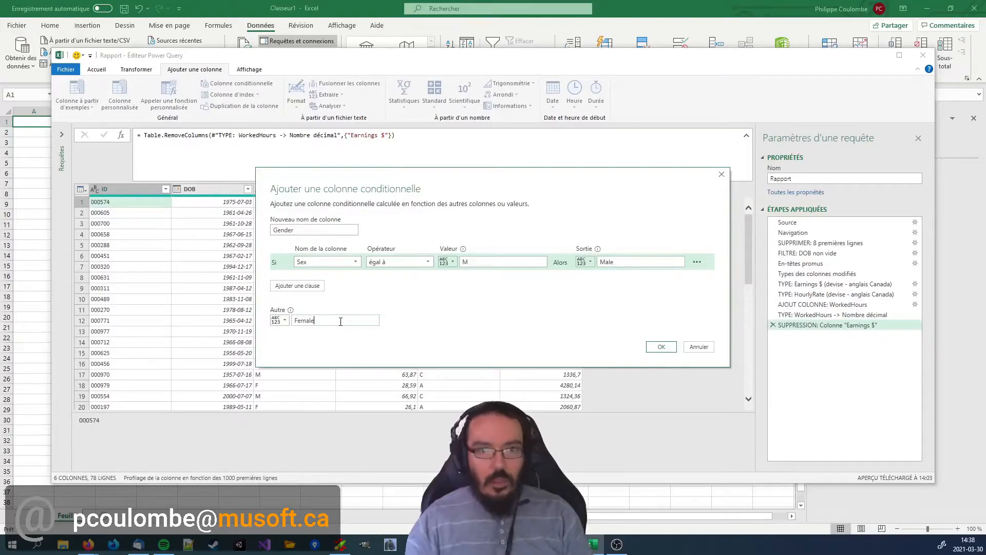
{"action": "left_click", "coordinate": [662, 347]}
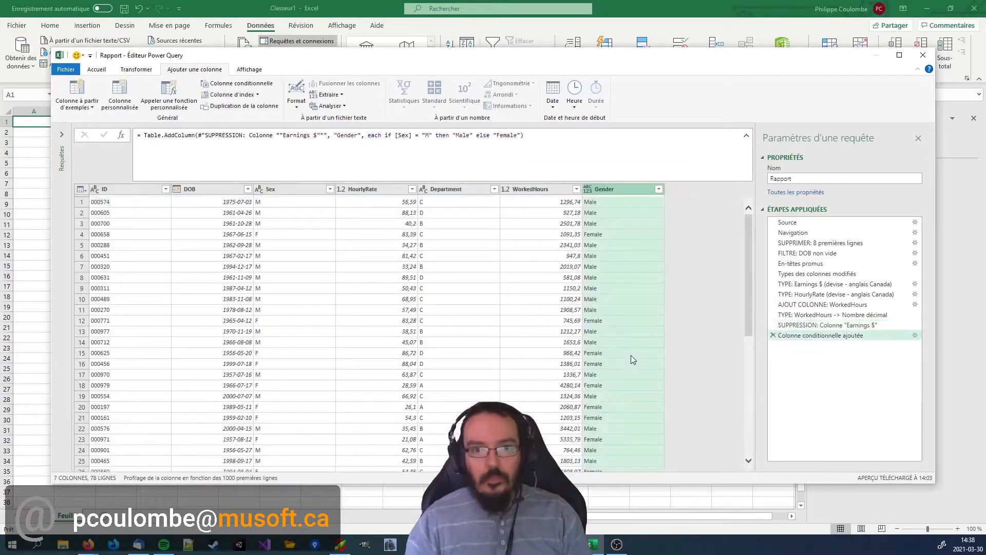
Set the Gender column's data type to Texte and rename the step that adds the column as "AJOUT COLONNE: Gender".
{"action": "left_click", "coordinate": [588, 189]}
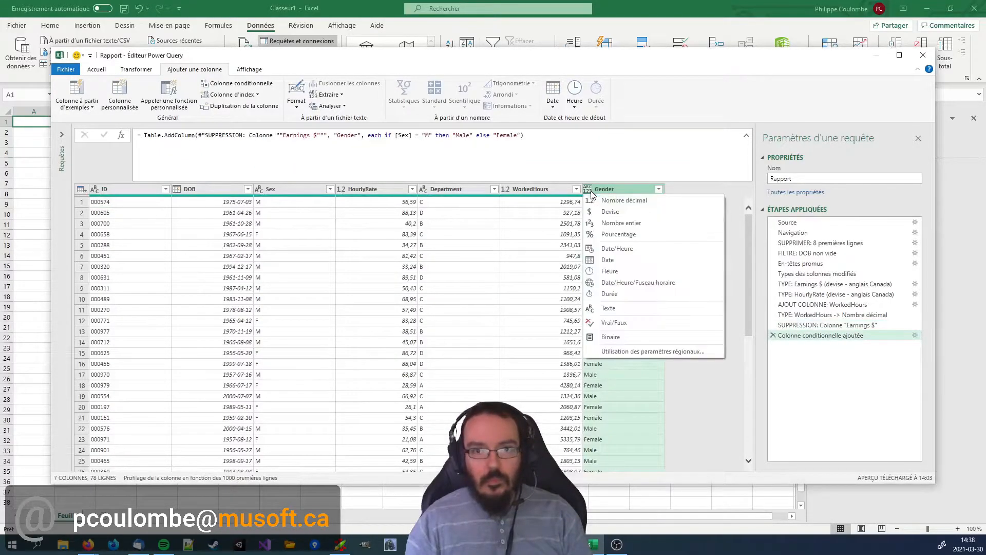
{"action": "left_click", "coordinate": [611, 308]}
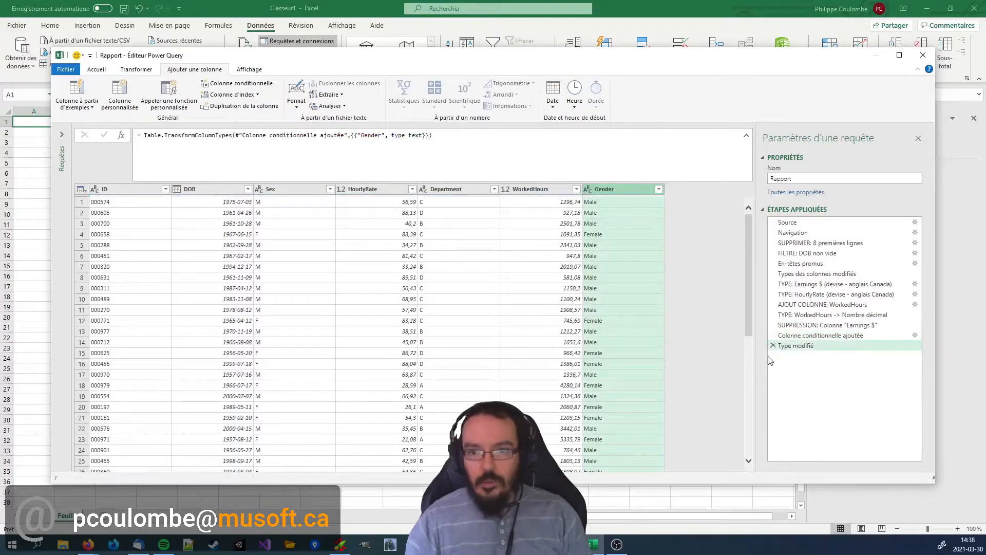
{"action": "left_click", "coordinate": [823, 341]}
{"action": "right_click", "coordinate": [824, 341]}
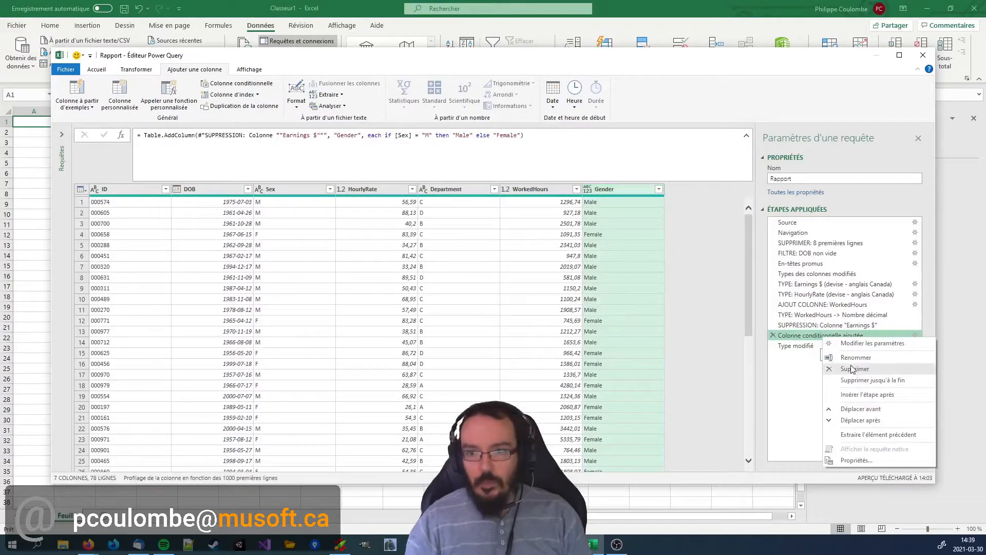
{"action": "left_click", "coordinate": [879, 368]}
{"action": "type", "text": "AJOUT C"}
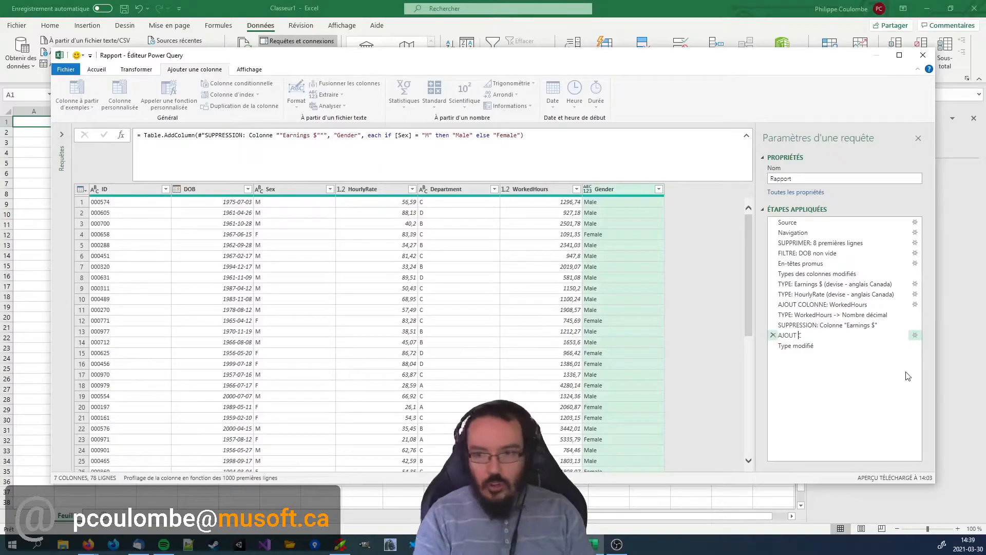
{"action": "type", "text": "er"}
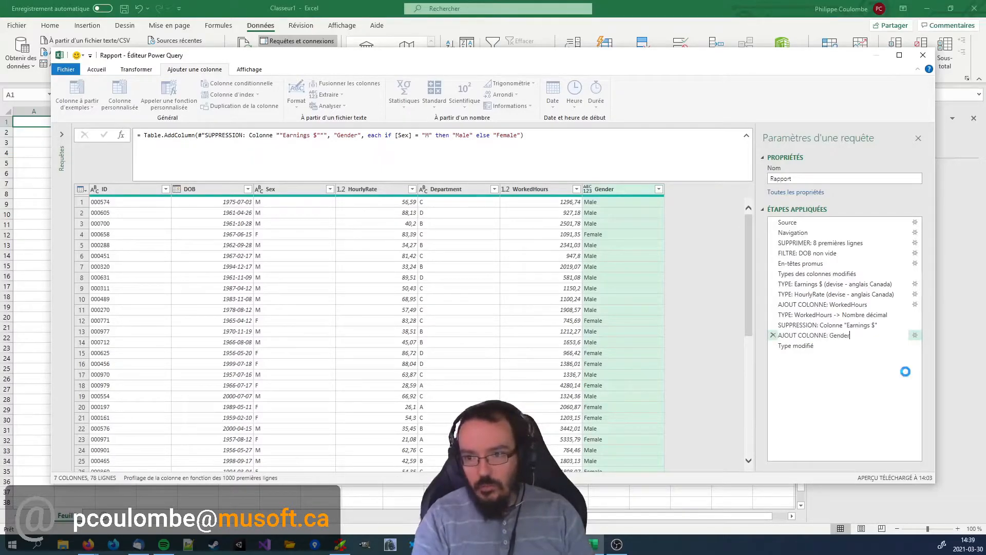
{"action": "key", "text": "Return"}
Rename the applied step that changes the Gender column's type as "TYPE: Gender -> Texte".
{"action": "left_click", "coordinate": [803, 345]}
{"action": "right_click", "coordinate": [803, 345]}
{"action": "left_click", "coordinate": [822, 364]}
{"action": "type", "text": "TYPE: "}
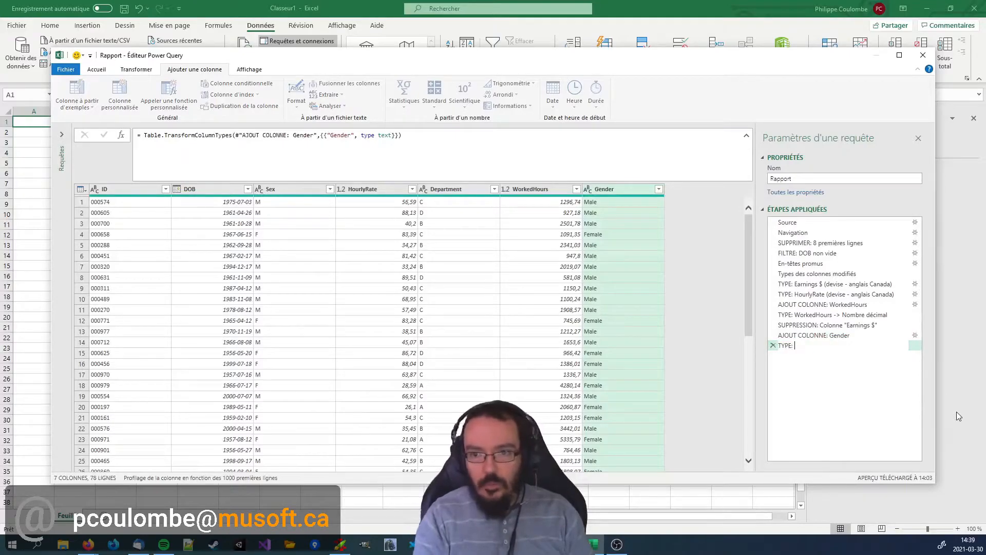
{"action": "type", "text": "Gender -> Texte"}
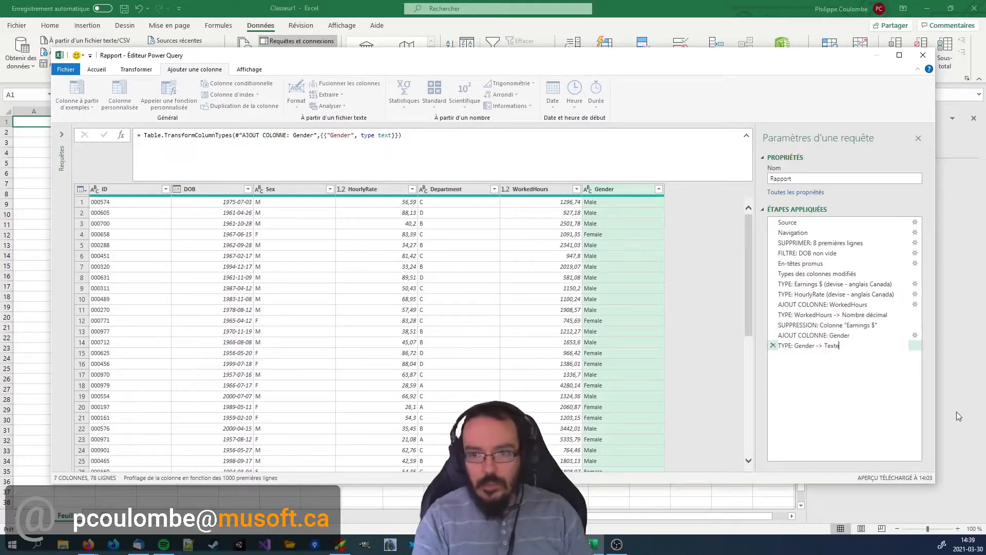
{"action": "key", "text": "Return"}
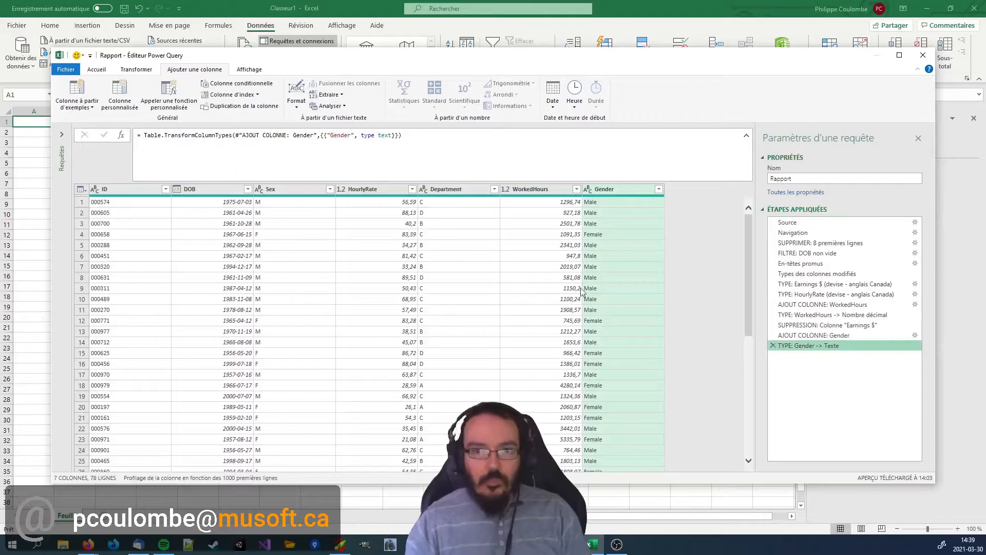
Remove the Sex column from the query.
{"action": "left_click", "coordinate": [290, 191]}
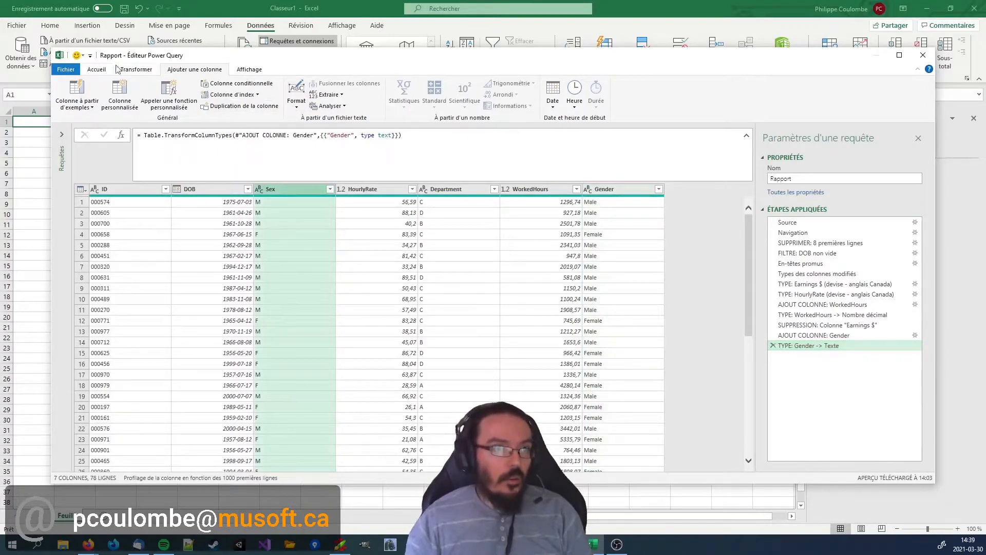
{"action": "left_click", "coordinate": [97, 69]}
{"action": "left_click", "coordinate": [224, 90]}
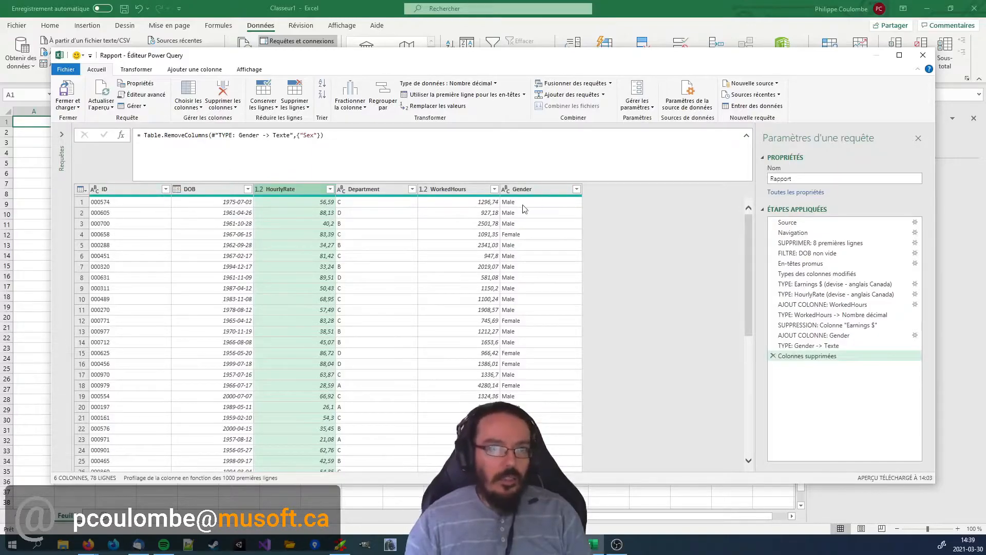
Reorder the columns so that Gender follows DOB and WorkedHours sits between HourlyRate and Department.
{"action": "left_click_drag", "start_coordinate": [534, 189], "coordinate": [259, 191]}
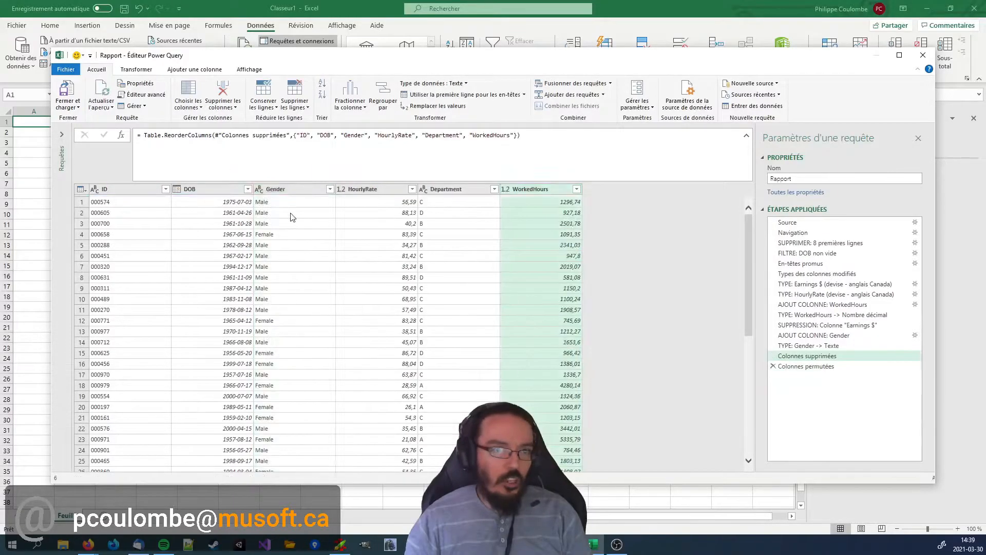
{"action": "left_click_drag", "start_coordinate": [536, 190], "coordinate": [427, 189]}
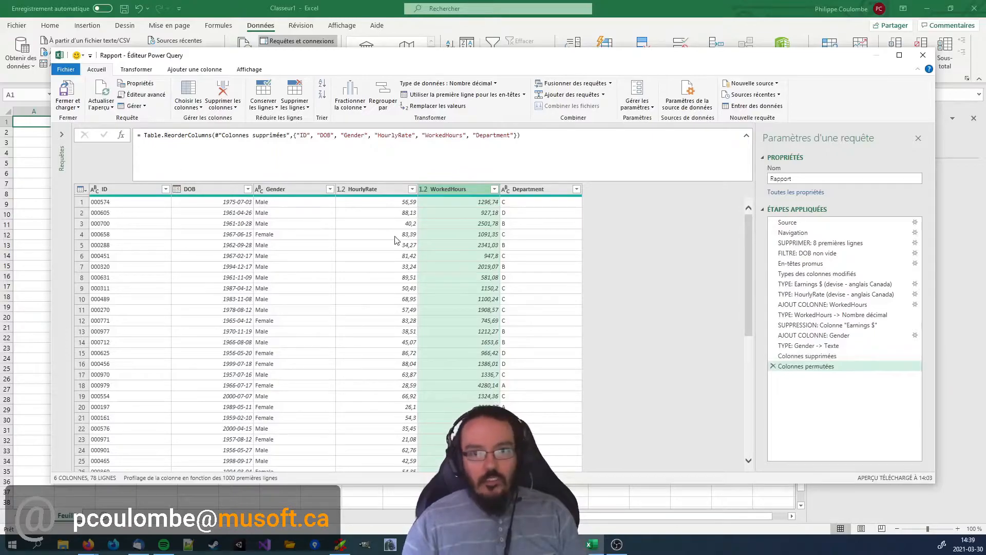
Show the list of queries and check the name of the current query.
{"action": "left_click", "coordinate": [63, 137]}
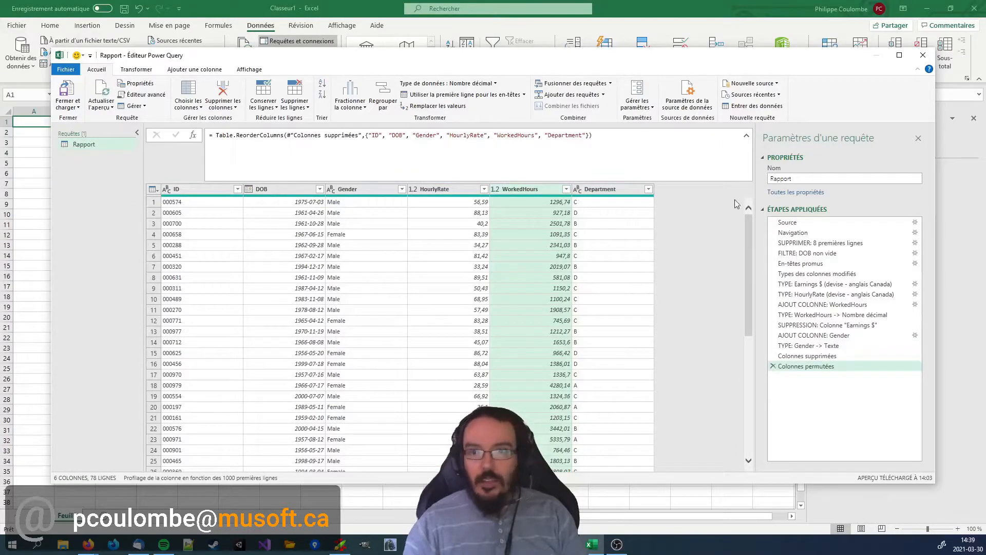
{"action": "double_click", "coordinate": [788, 180]}
{"action": "left_click", "coordinate": [718, 217]}
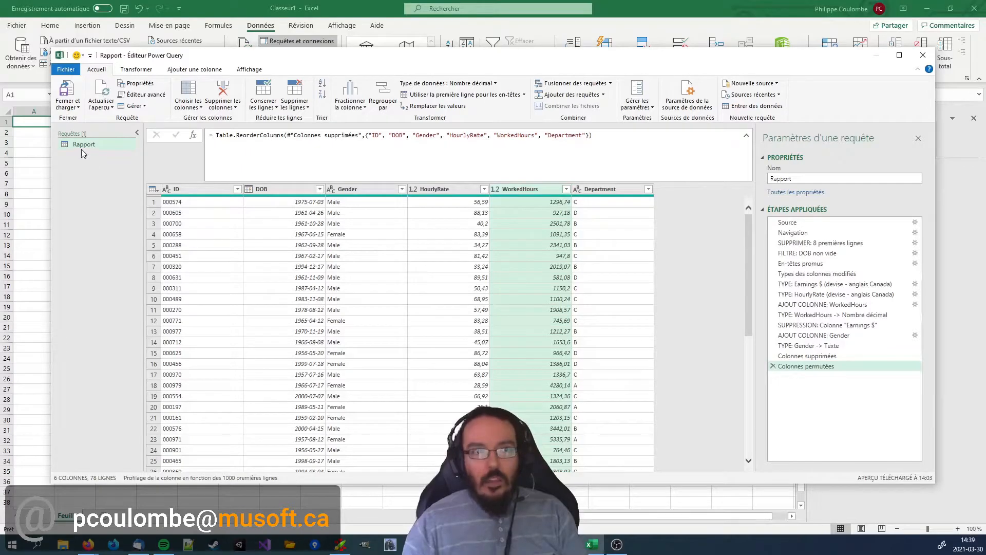
Close the query editor and load the Rapport query to the workbook as a connection only (Ne créer que la connexion).
{"action": "left_click", "coordinate": [74, 107]}
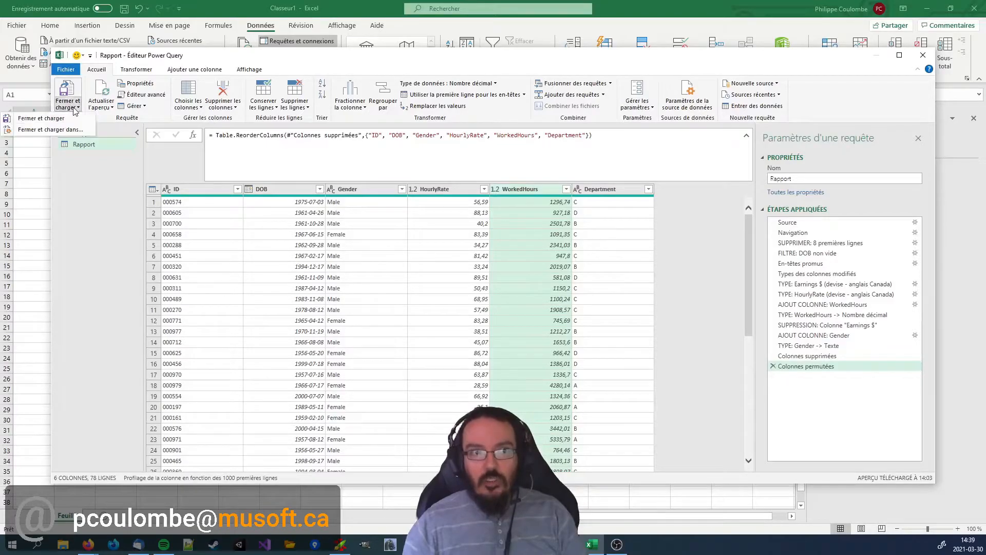
{"action": "left_click", "coordinate": [51, 132]}
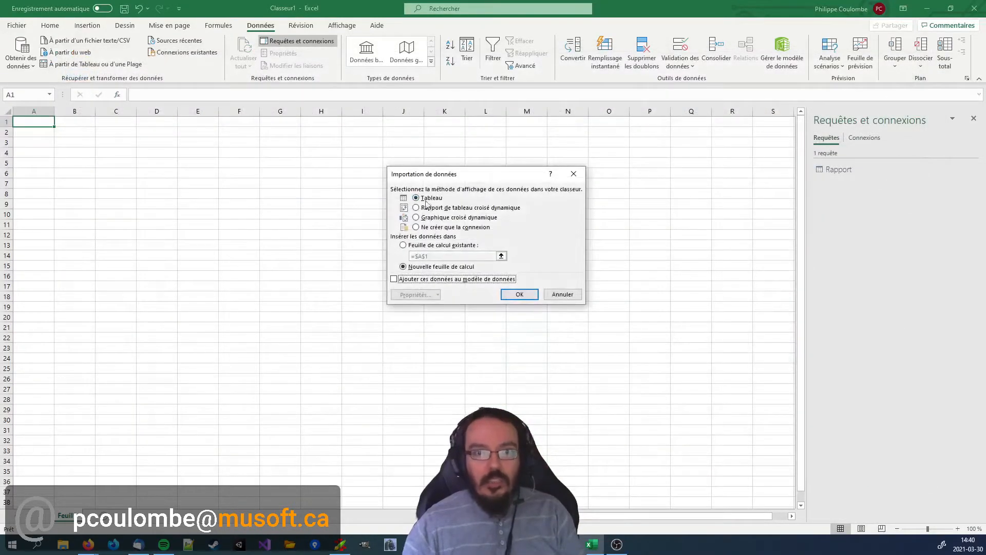
{"action": "left_click", "coordinate": [461, 228]}
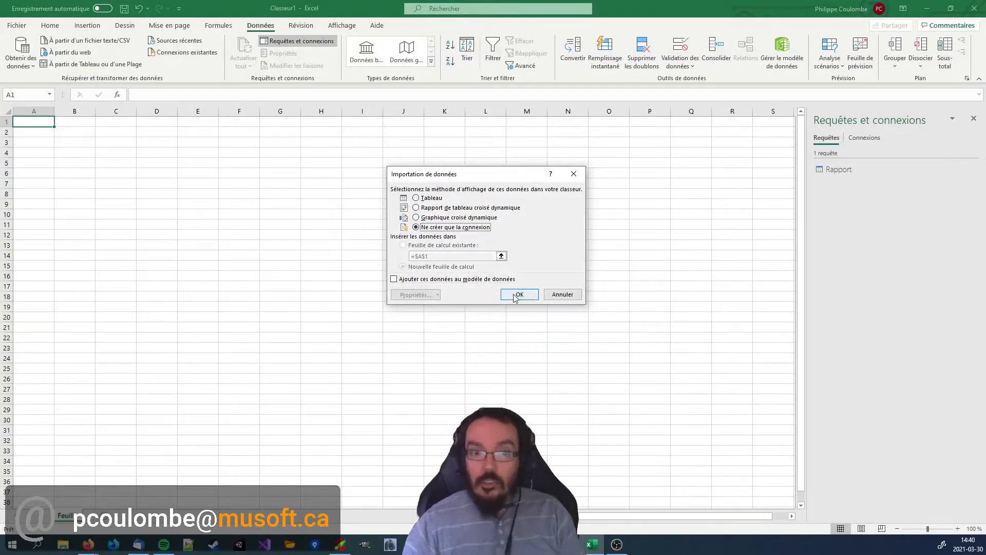
{"action": "left_click", "coordinate": [518, 294]}
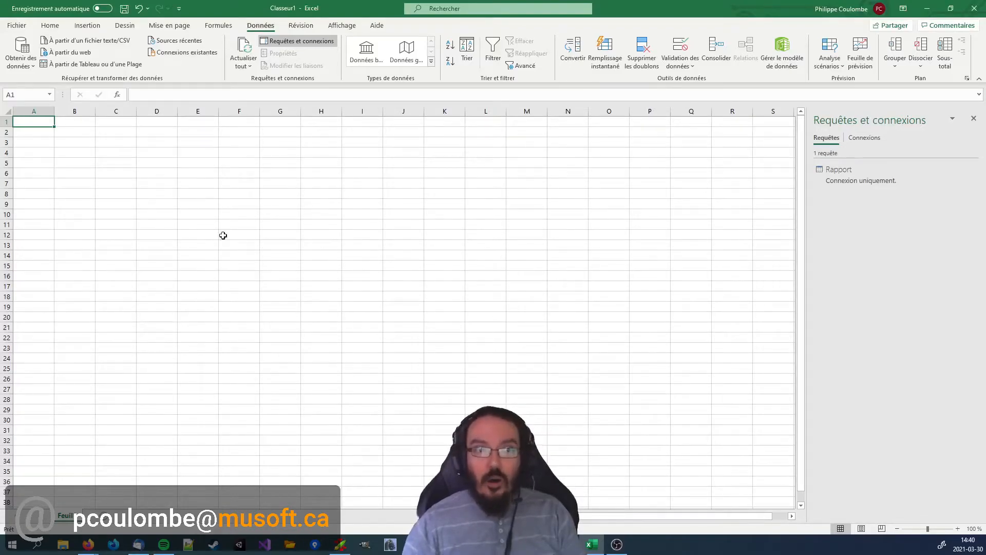
{"action": "left_click", "coordinate": [100, 177]}
{"action": "left_click", "coordinate": [282, 234]}
{"action": "left_click", "coordinate": [498, 224]}
{"action": "key", "text": "ctrl+Home"}
{"action": "left_click", "coordinate": [974, 118]}
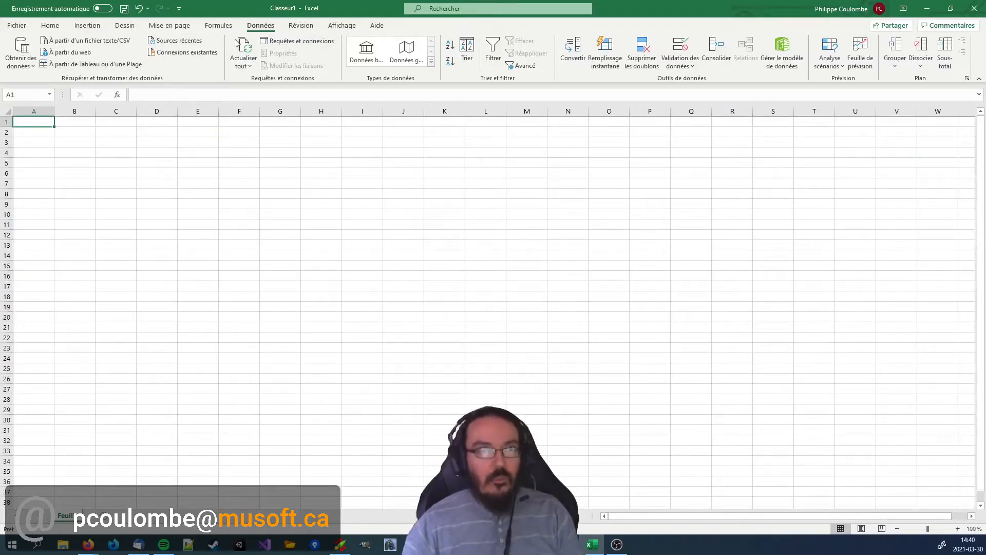
{"action": "left_click", "coordinate": [313, 41]}
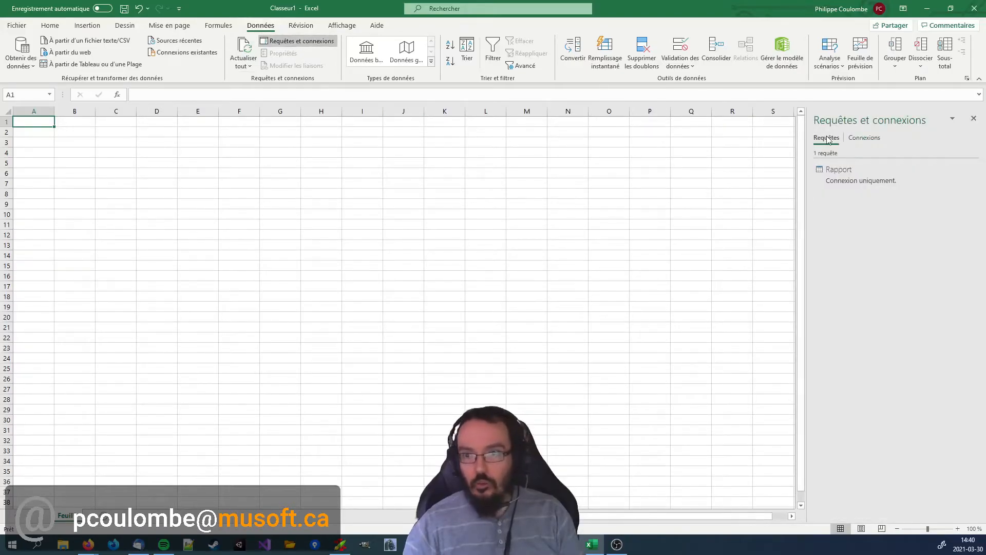
Change the Rapport query's load destination to a table (Tableau) in the existing worksheet at =$A$1.
{"action": "right_click", "coordinate": [852, 180]}
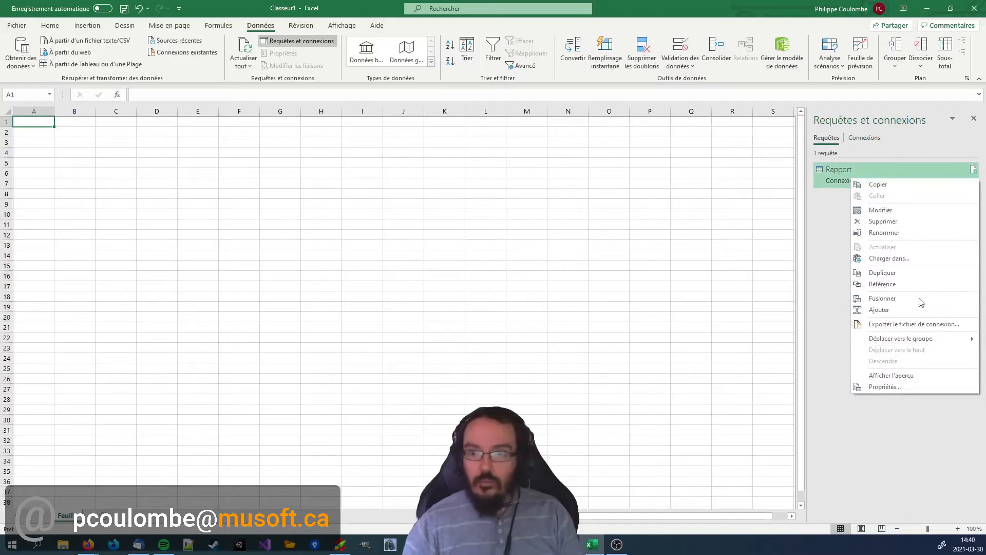
{"action": "left_click", "coordinate": [887, 259]}
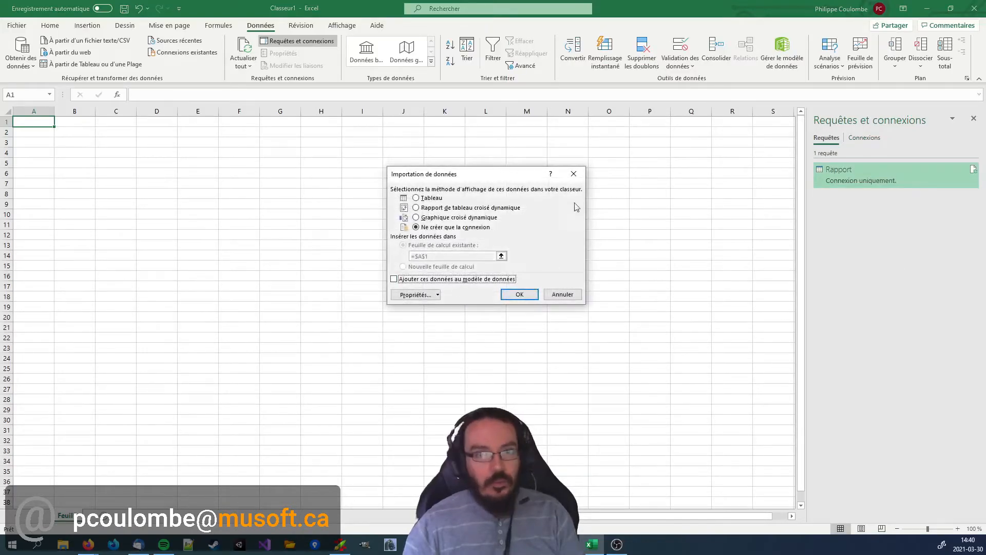
{"action": "left_click", "coordinate": [428, 199]}
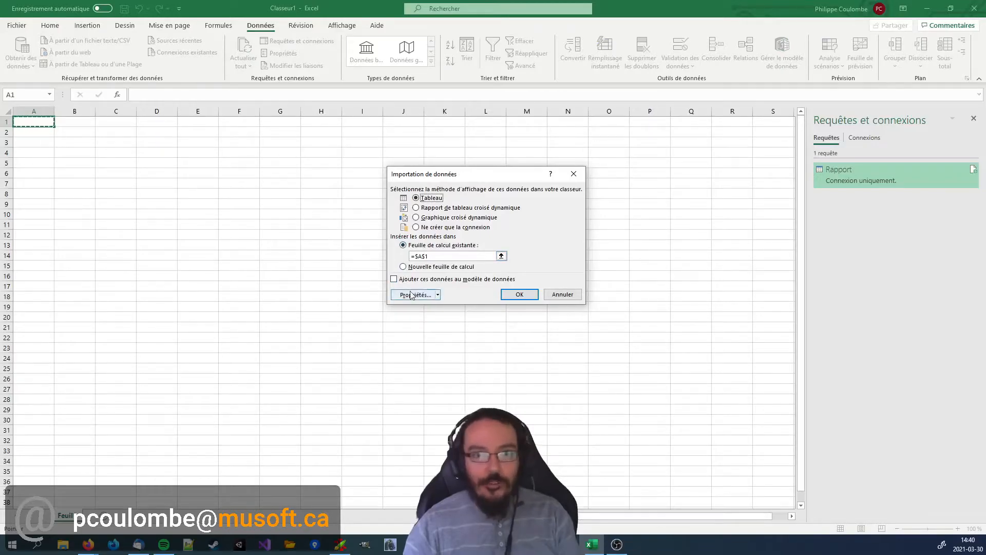
{"action": "left_click", "coordinate": [521, 296]}
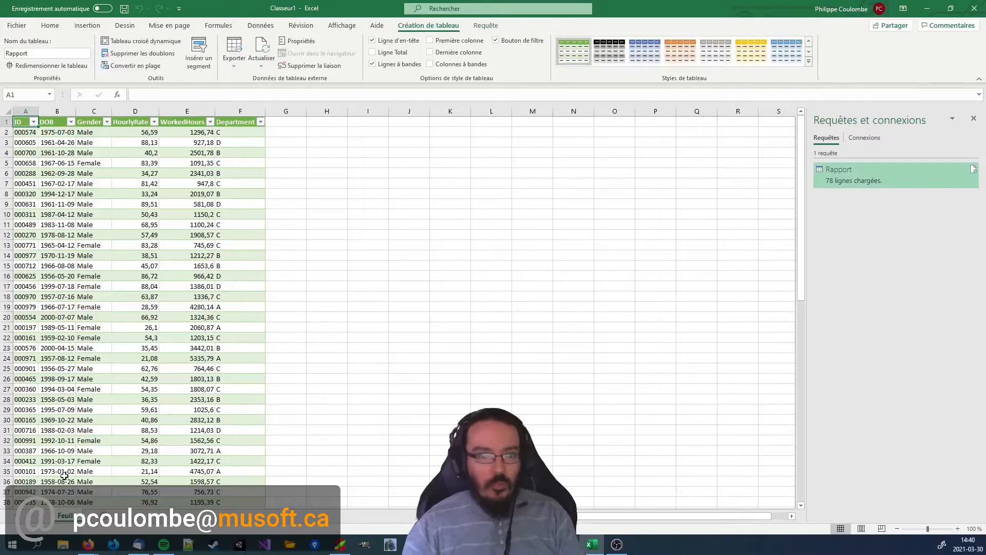
Rename the worksheet holding the loaded table as Rapport.
{"action": "right_click", "coordinate": [69, 515]}
{"action": "left_click", "coordinate": [122, 404]}
{"action": "type", "text": "Rapport"}
{"action": "key", "text": "Return"}
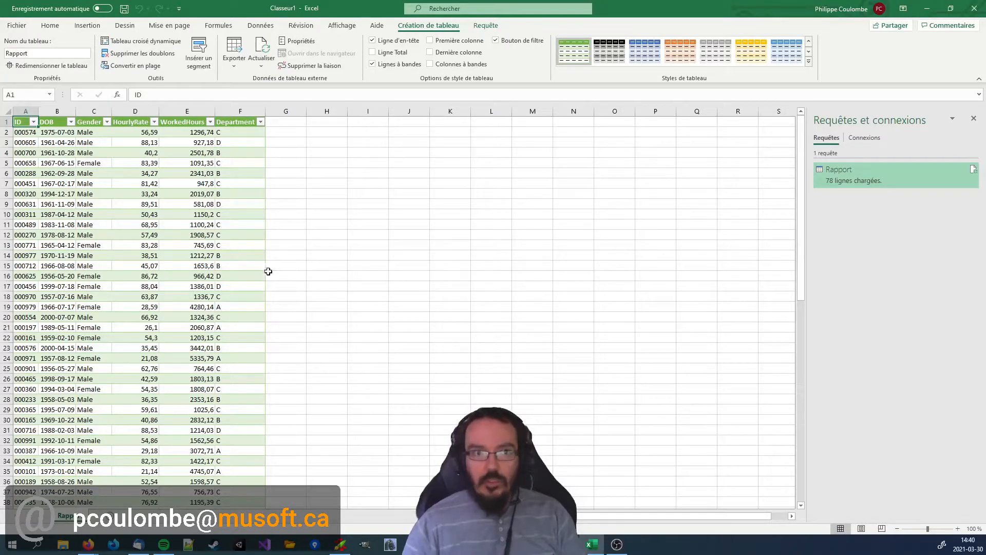
Examine the WorkedHours and Department columns of the loaded table.
{"action": "left_click", "coordinate": [186, 111]}
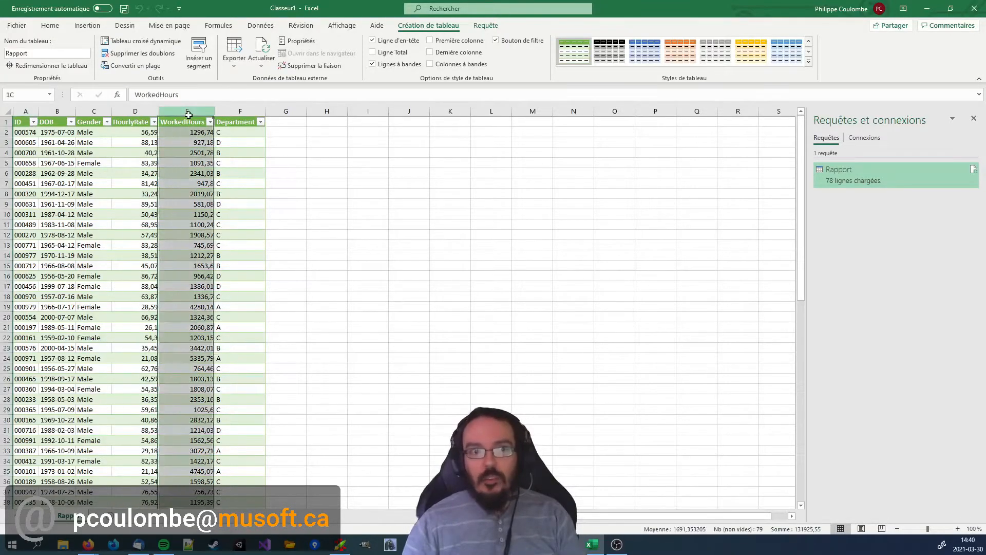
{"action": "left_click", "coordinate": [240, 111]}
{"action": "left_click", "coordinate": [223, 177]}
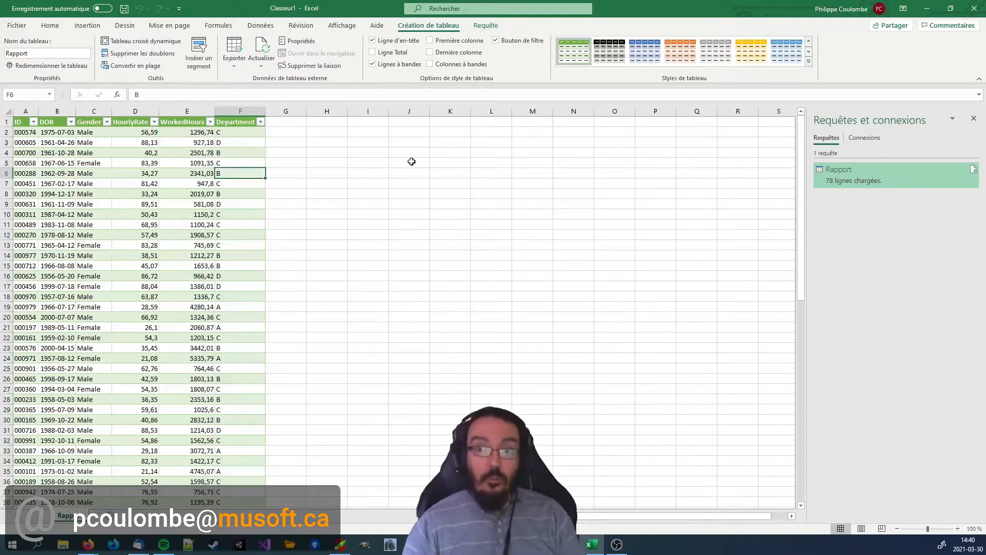
Launch the Power Query editor and create a new query that references the Rapport query.
{"action": "right_click", "coordinate": [838, 173]}
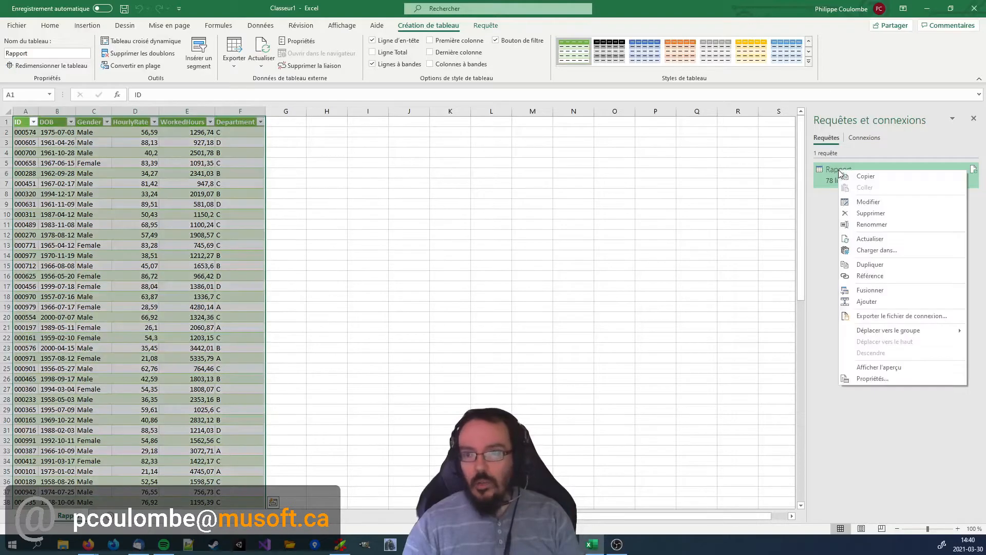
{"action": "left_click", "coordinate": [873, 454]}
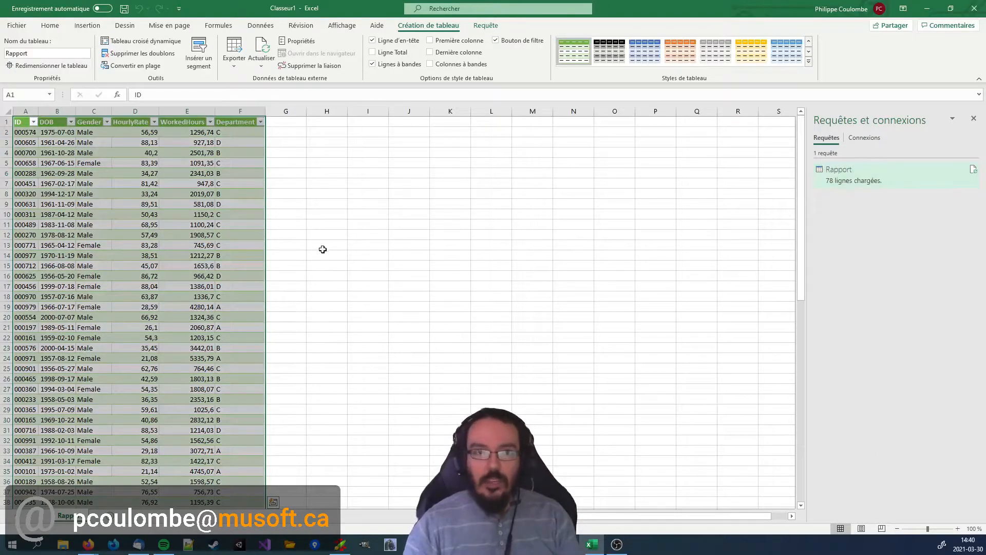
{"action": "left_click", "coordinate": [261, 25]}
{"action": "left_click", "coordinate": [21, 67]}
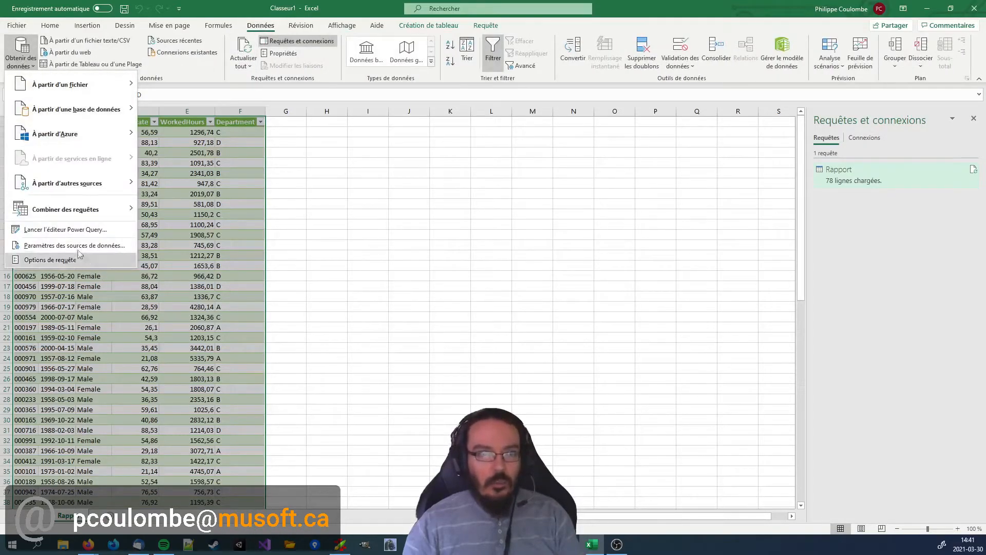
{"action": "left_click", "coordinate": [74, 230]}
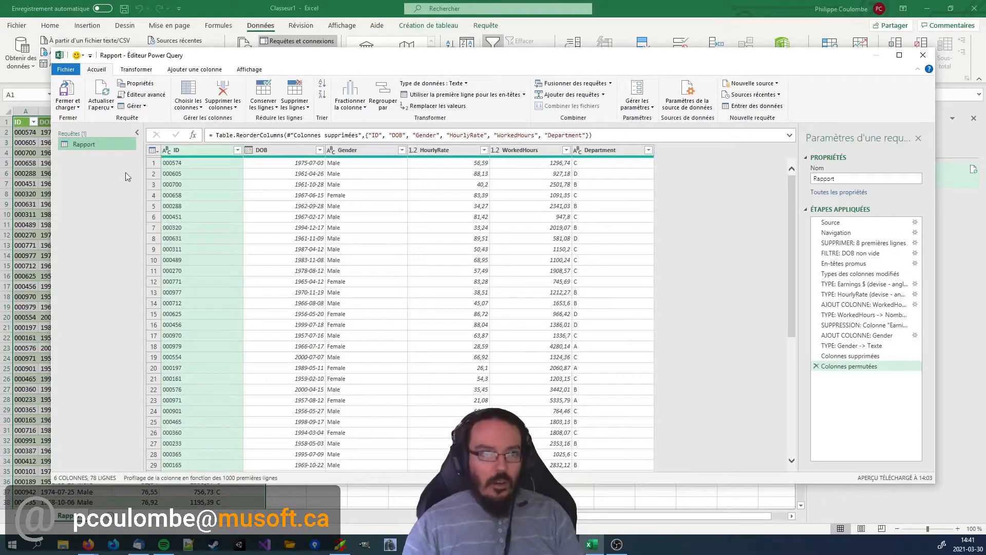
{"action": "right_click", "coordinate": [82, 149]}
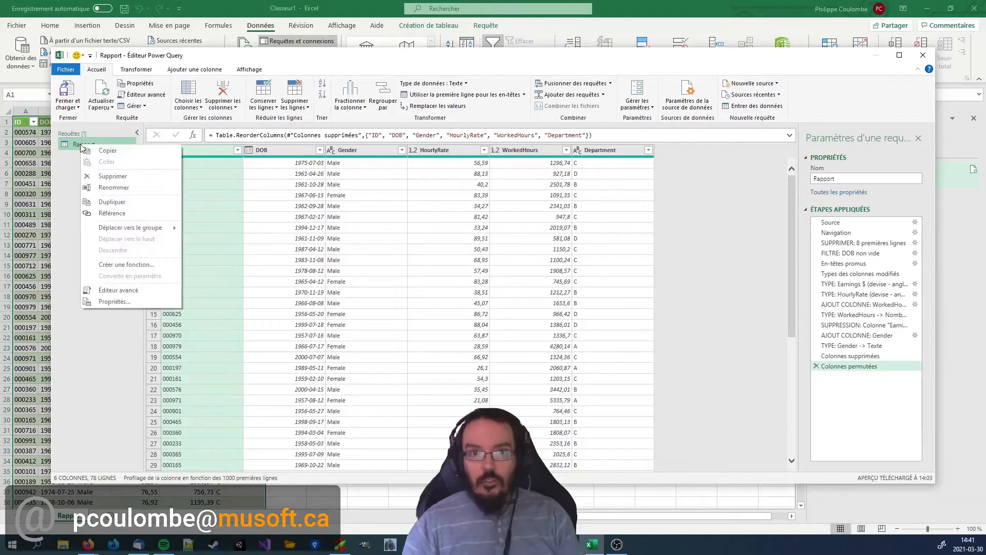
{"action": "left_click", "coordinate": [109, 213]}
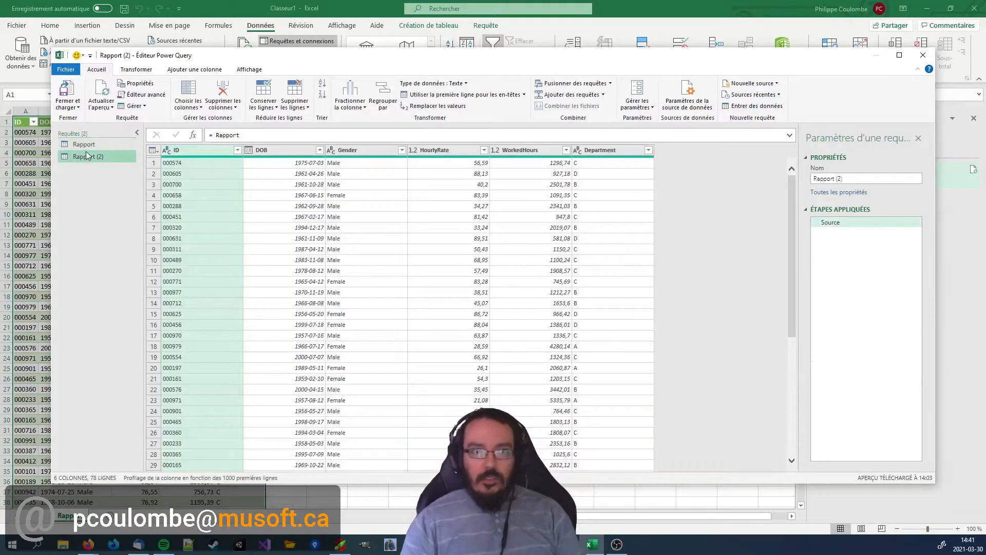
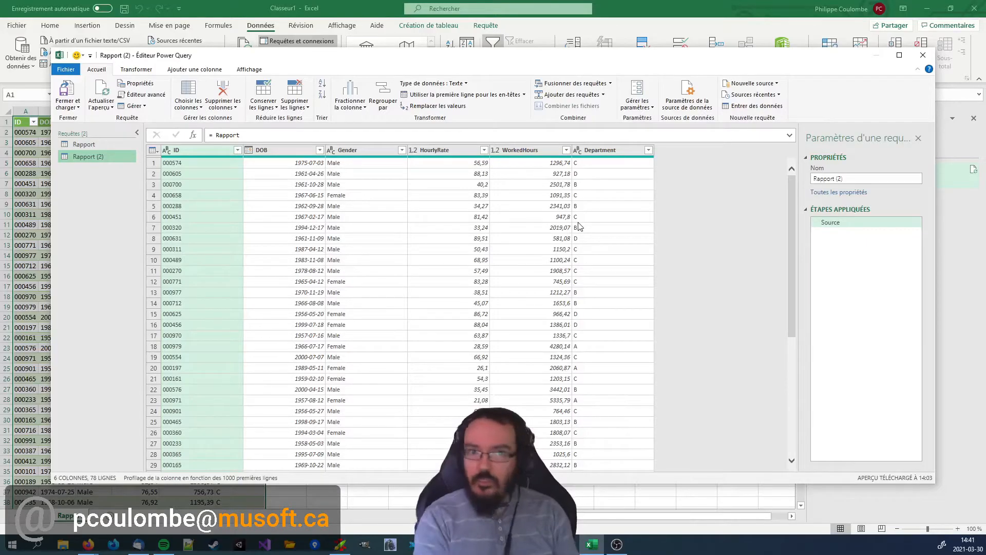
Rename the new query as RapportParDépartement.
{"action": "left_click", "coordinate": [868, 178]}
{"action": "type", "text": "RacportParDeparteme"}
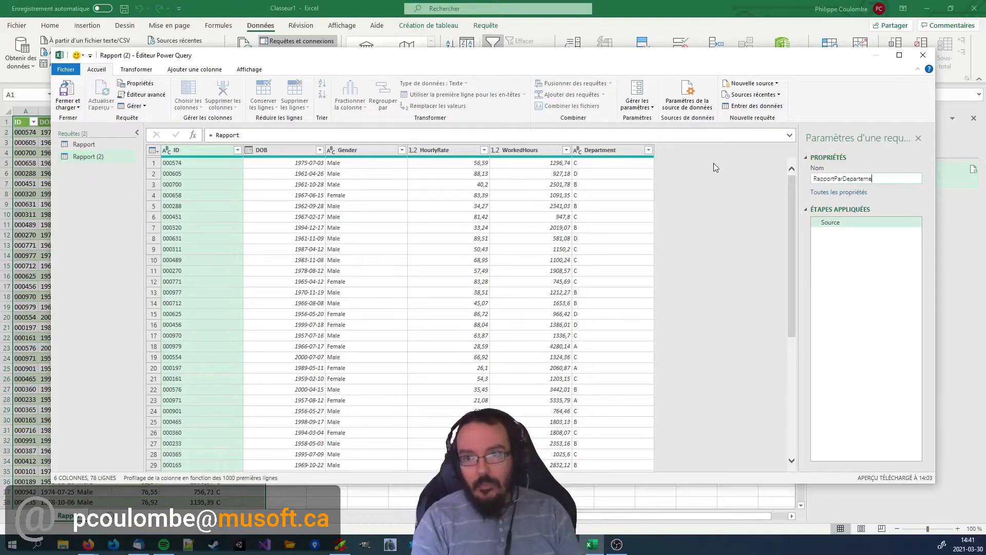
{"action": "key", "text": "shift+Right"}
{"action": "type", "text": "é"}
{"action": "key", "text": "Return"}
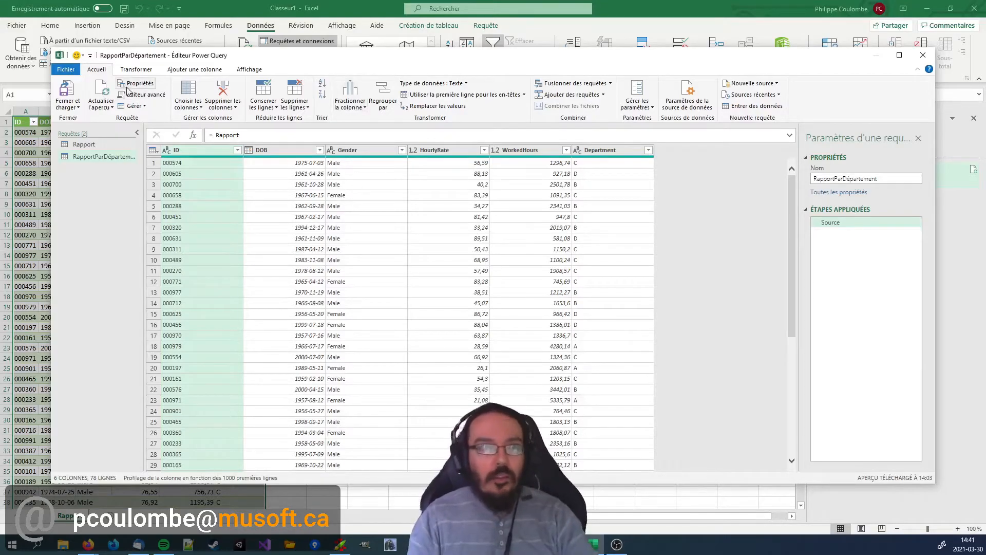
Group the rows by Department with a new WorkedHours column holding the Somme of WorkedHours, and sort by Department ascending.
{"action": "left_click", "coordinate": [383, 98]}
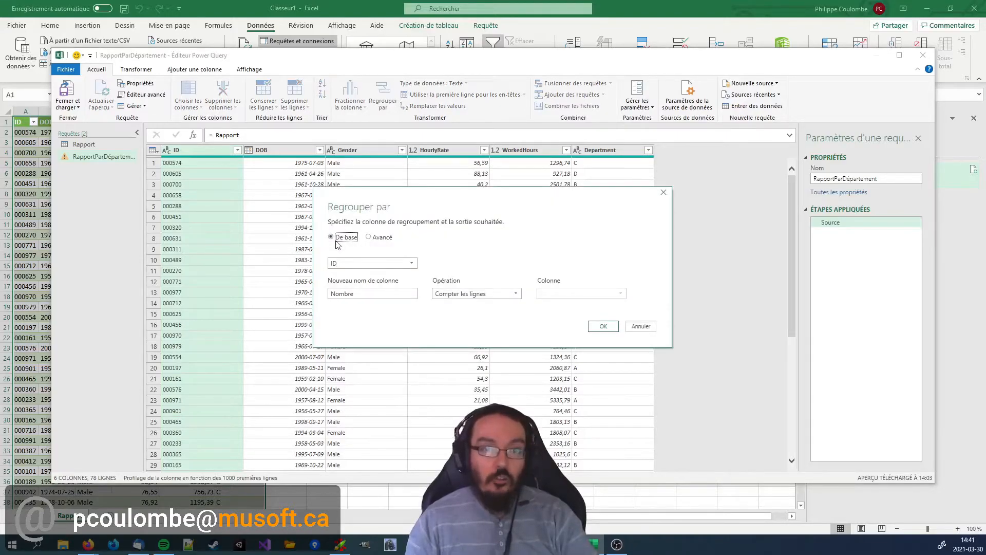
{"action": "left_click", "coordinate": [391, 262]}
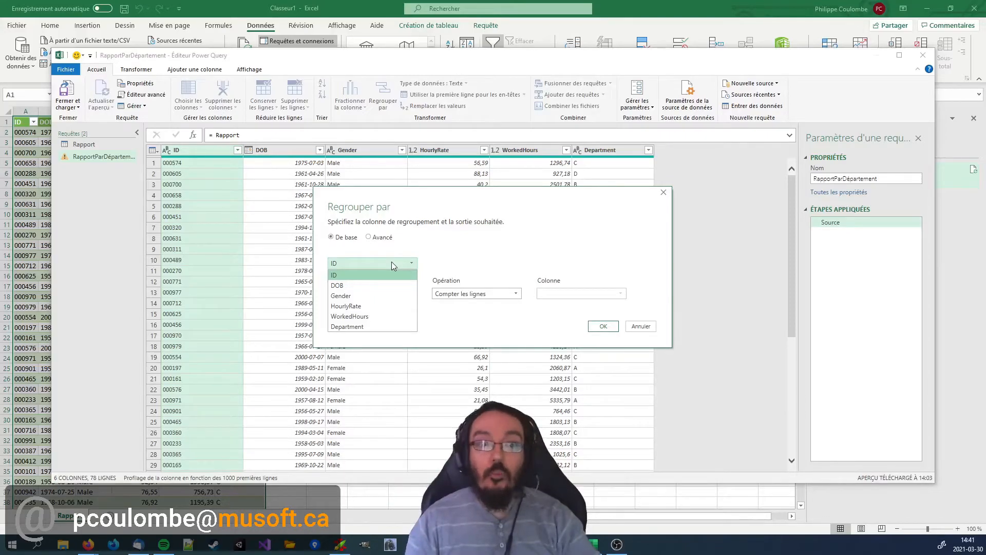
{"action": "left_click", "coordinate": [366, 326]}
{"action": "double_click", "coordinate": [374, 293]}
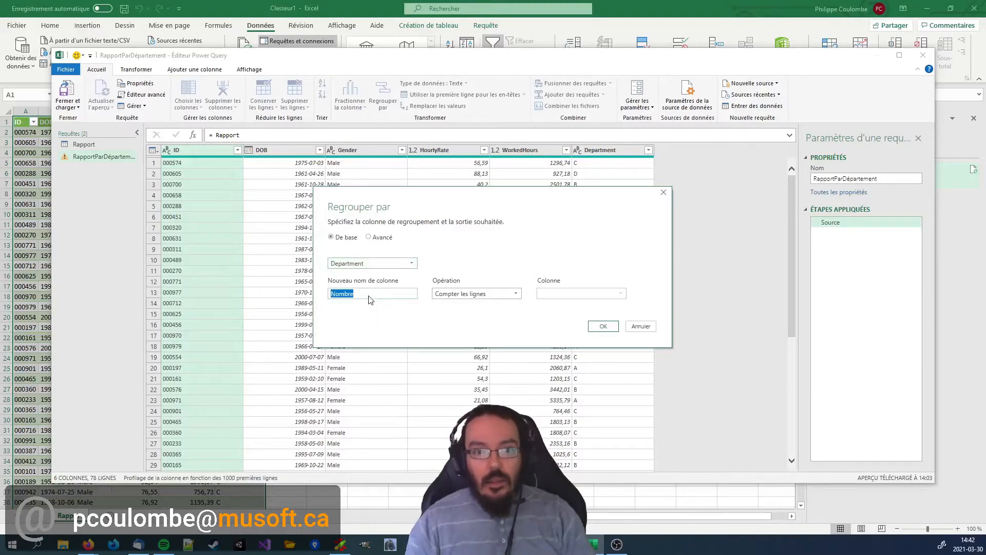
{"action": "type", "text": "WorkedHours"}
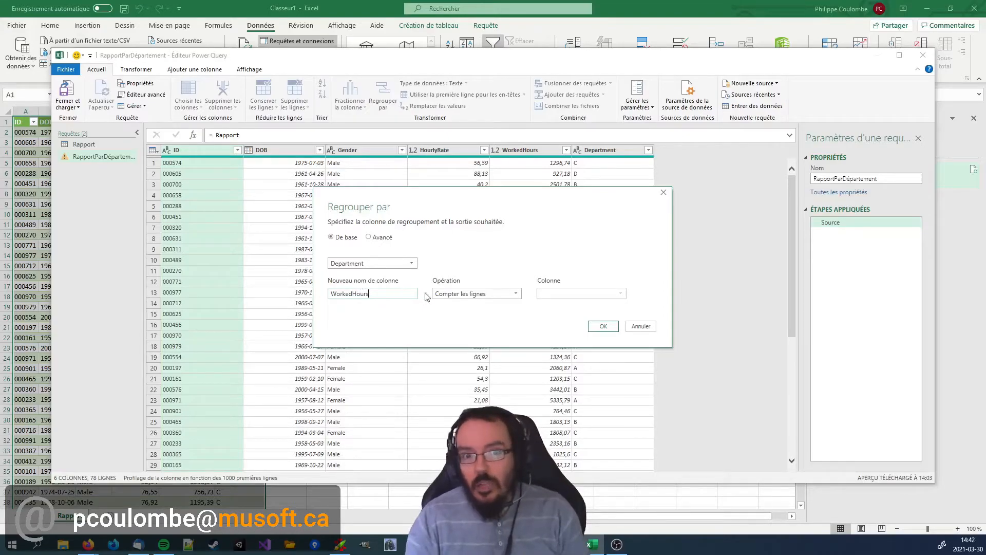
{"action": "left_click", "coordinate": [455, 293]}
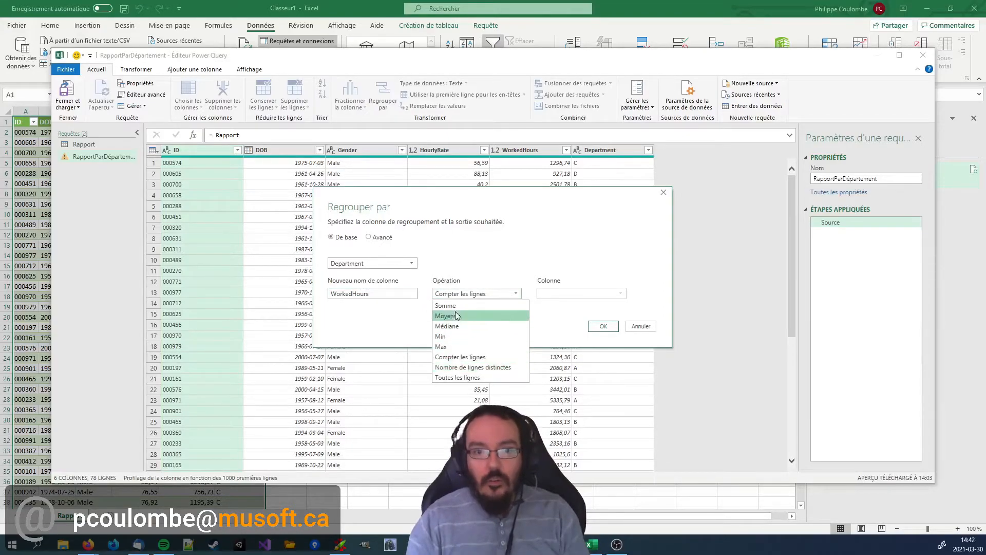
{"action": "left_click", "coordinate": [446, 306]}
{"action": "left_click", "coordinate": [578, 293]}
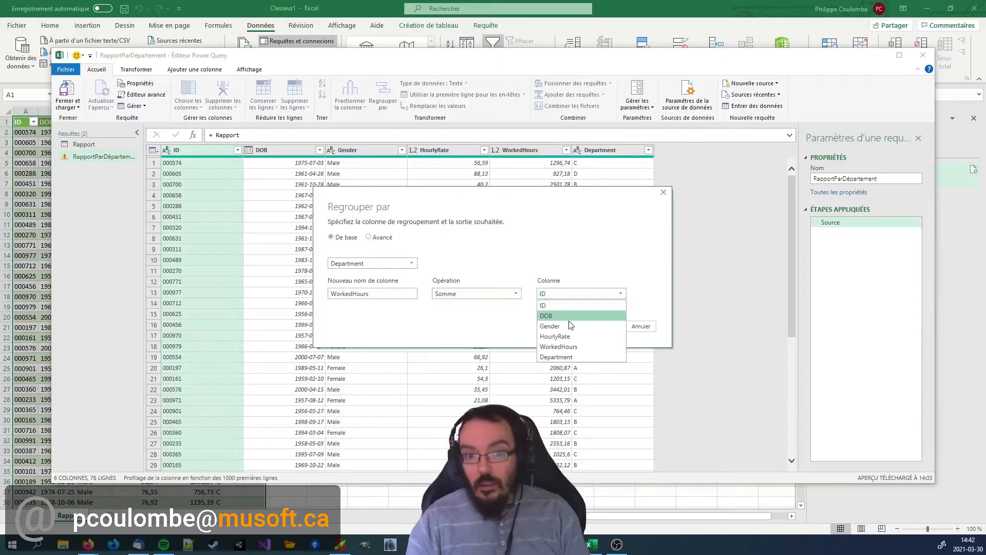
{"action": "left_click", "coordinate": [567, 347]}
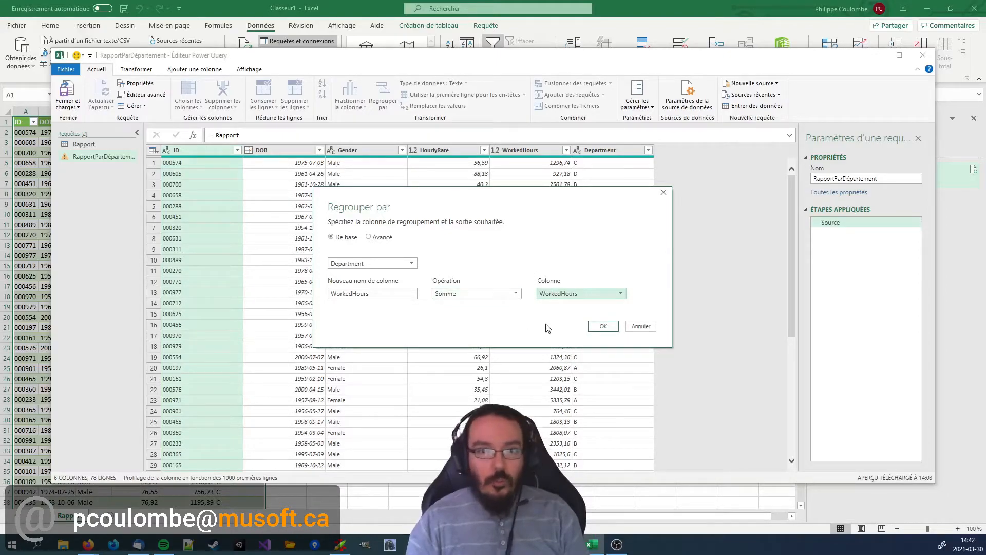
{"action": "left_click", "coordinate": [601, 327]}
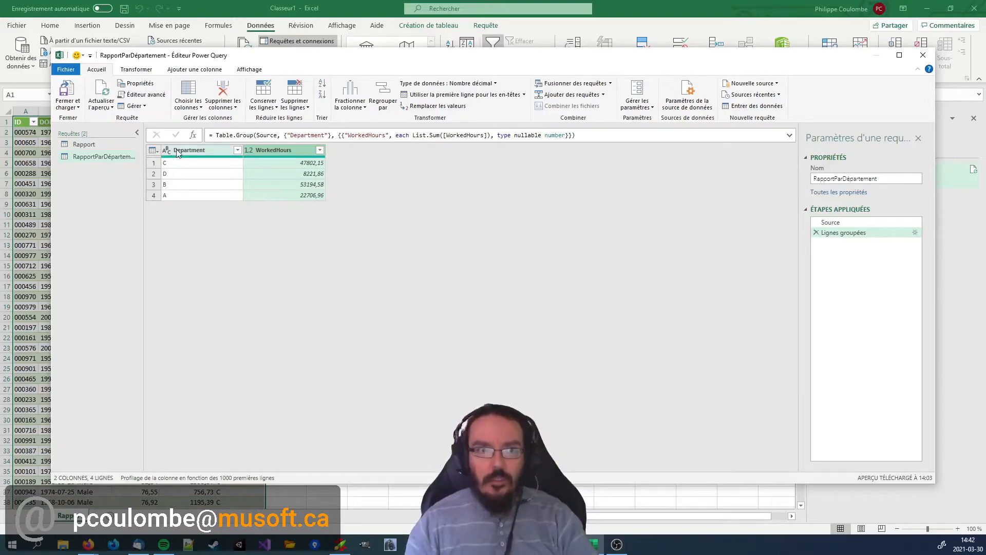
{"action": "left_click", "coordinate": [210, 153]}
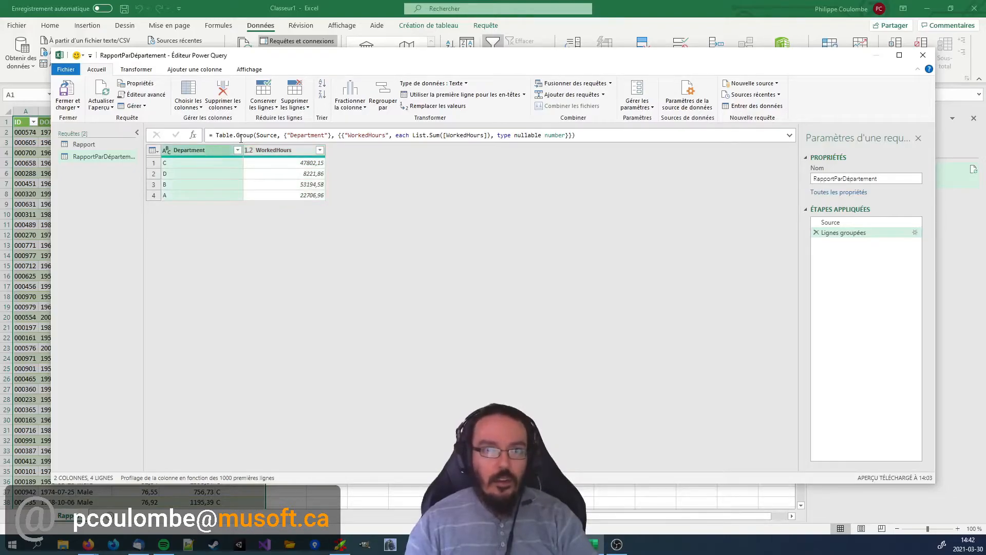
{"action": "left_click", "coordinate": [322, 86]}
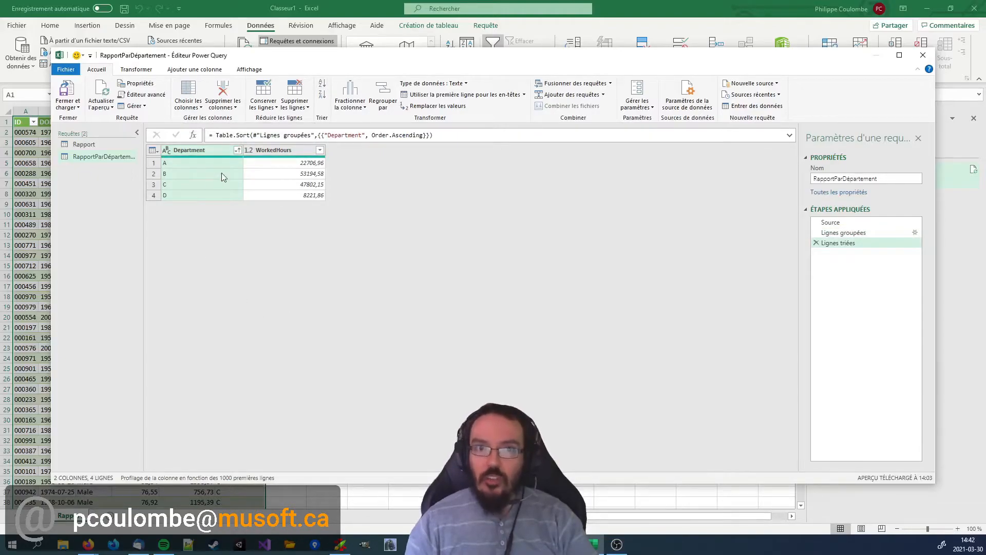
Close the query editor and load the department summary as a table (Tableau) in a new worksheet.
{"action": "left_click", "coordinate": [68, 92]}
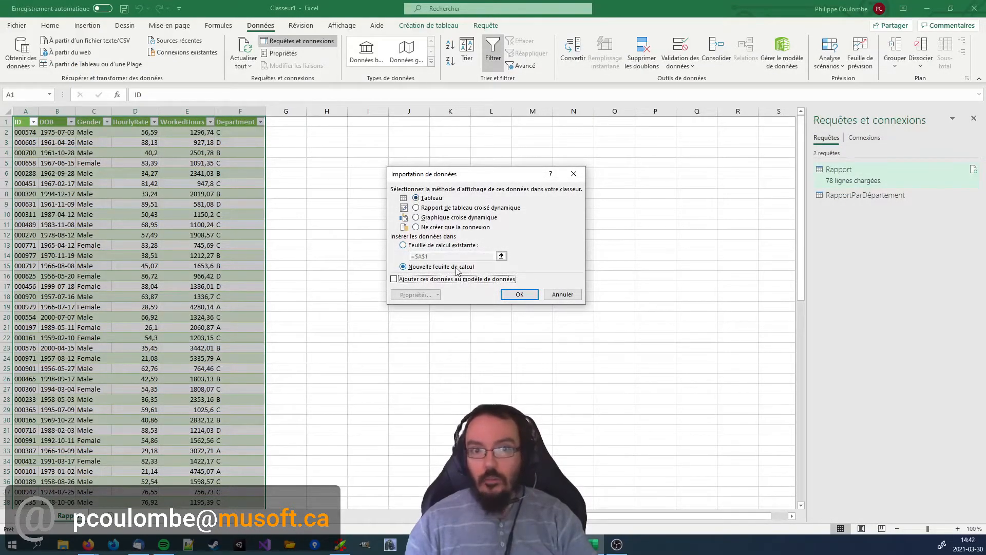
{"action": "left_click", "coordinate": [448, 245]}
{"action": "left_click", "coordinate": [501, 256]}
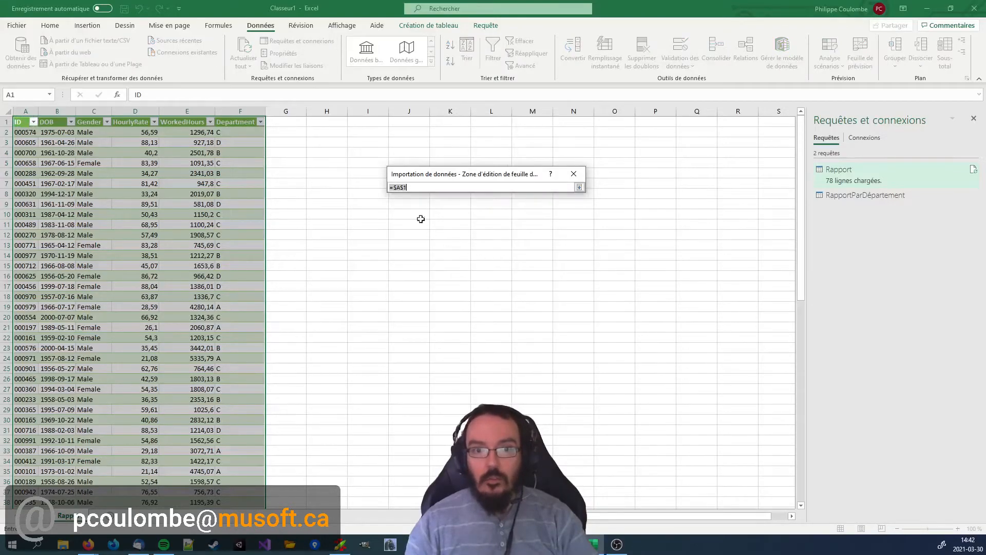
{"action": "left_click", "coordinate": [463, 121]}
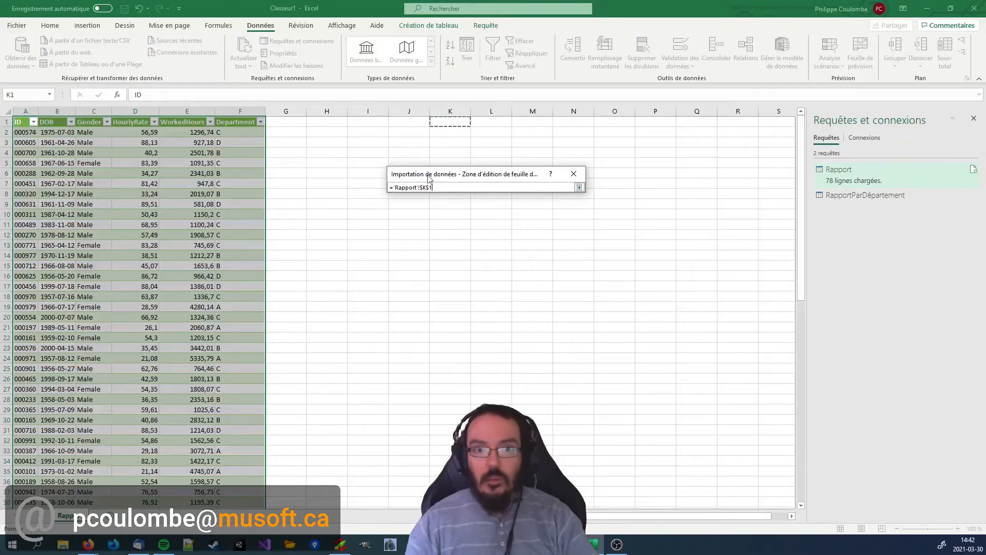
{"action": "left_click", "coordinate": [579, 187]}
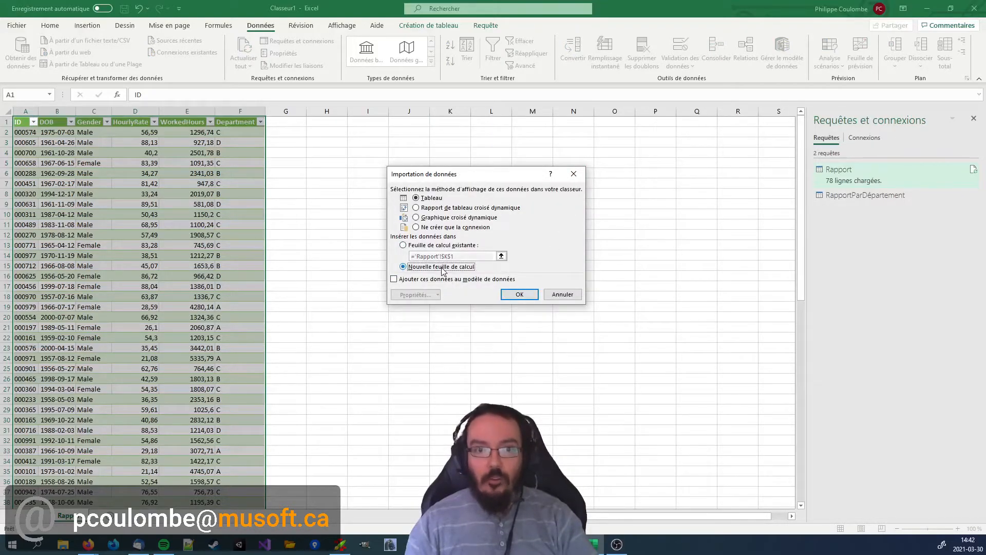
{"action": "left_click", "coordinate": [516, 294]}
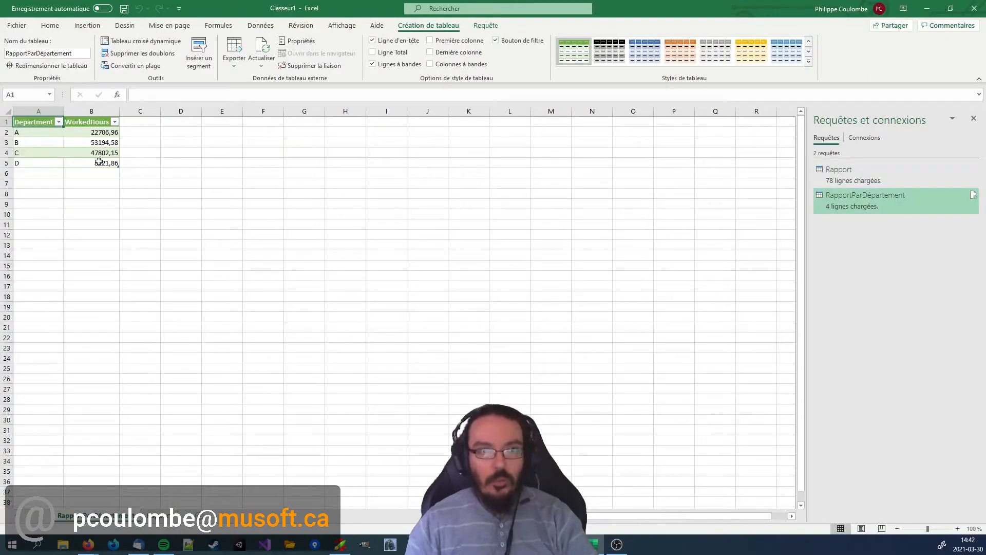
Check department A's worked hours in the summary table and filter the Rapport table to show only department A.
{"action": "left_click", "coordinate": [35, 132]}
{"action": "key", "text": "Right"}
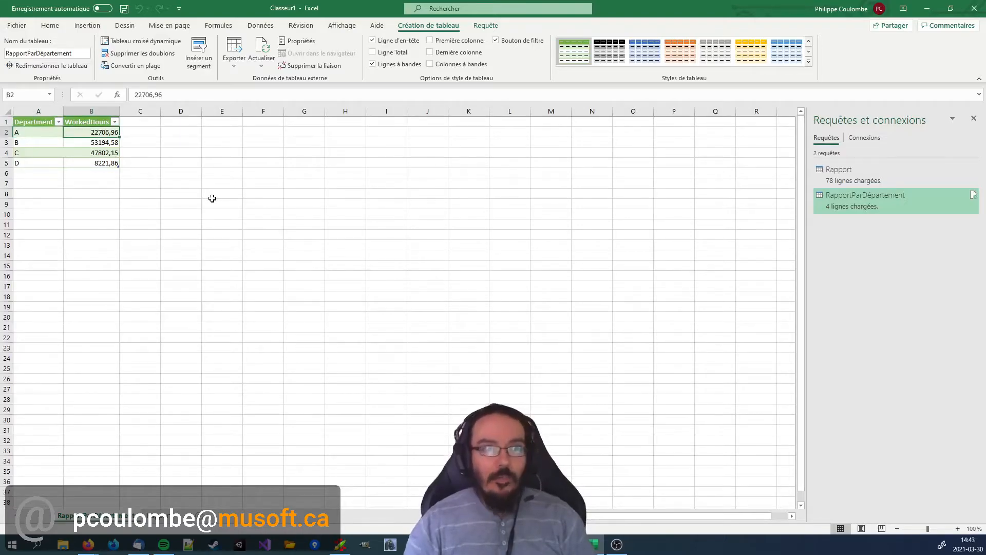
{"action": "key", "text": "ctrl+Page_Down"}
{"action": "key", "text": "Right"}
{"action": "key", "text": "Right"}
{"action": "key", "text": "Right"}
{"action": "key", "text": "Right"}
{"action": "key", "text": "Right"}
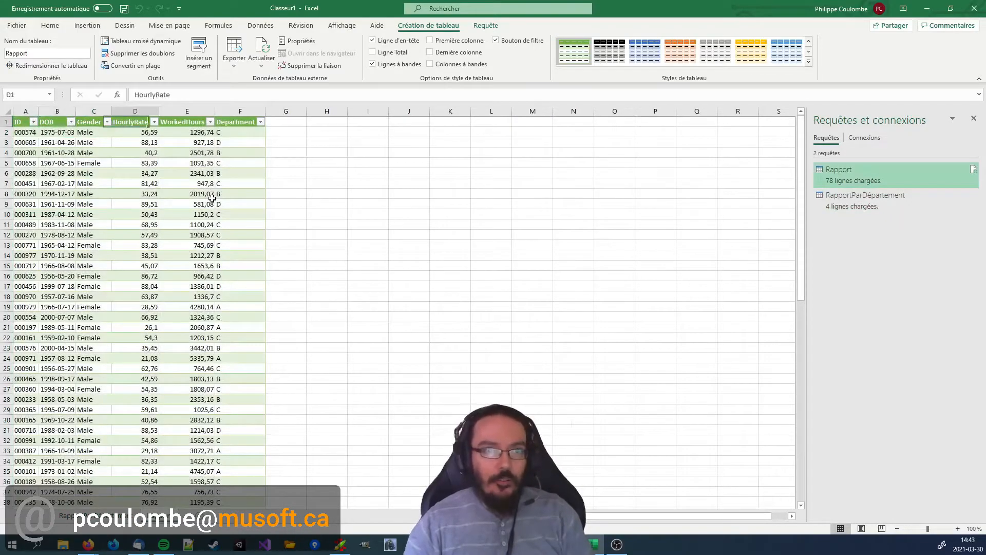
{"action": "key", "text": "alt+Down"}
{"action": "key", "text": "Down"}
{"action": "key", "text": "Down"}
{"action": "key", "text": "Down"}
{"action": "key", "text": "Down"}
{"action": "key", "text": "Down"}
{"action": "key", "text": "Down"}
{"action": "key", "text": "space"}
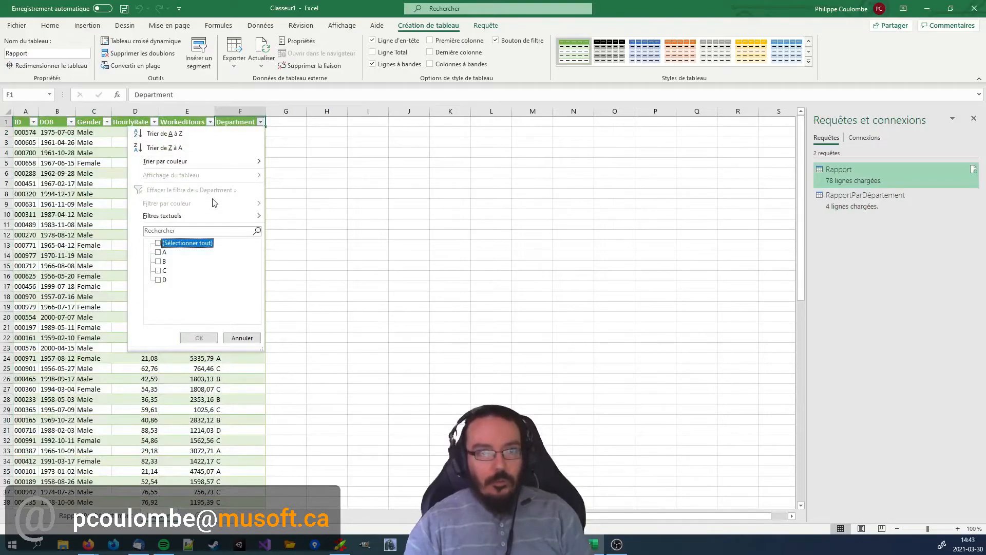
{"action": "key", "text": "Down"}
{"action": "key", "text": "space"}
{"action": "key", "text": "Return"}
Compare the sum of the filtered WorkedHours cells with department A's value in the summary table.
{"action": "key", "text": "Left"}
{"action": "key", "text": "Down"}
{"action": "key", "text": "ctrl+shift+Down"}
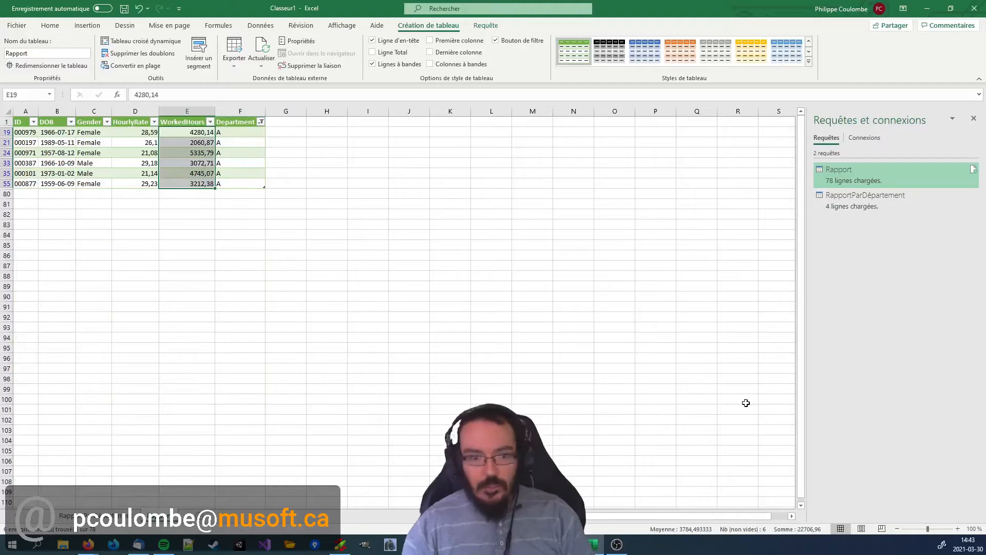
{"action": "key", "text": "ctrl+Page_Down"}
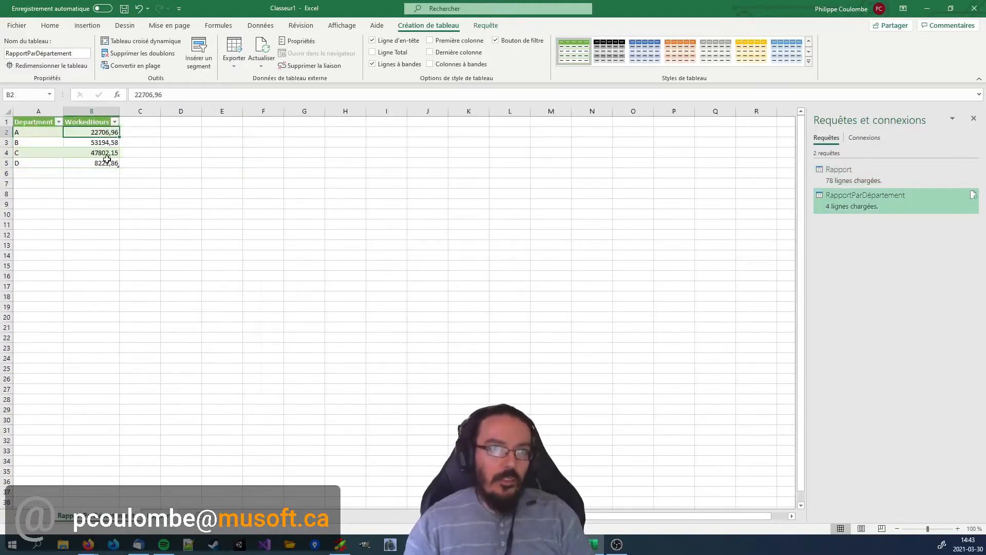
Clear the Department filter on the Rapport table while keeping its filter buttons.
{"action": "key", "text": "ctrl+Page_Up"}
{"action": "left_click", "coordinate": [124, 163]}
{"action": "key", "text": "ctrl+shift+l"}
{"action": "key", "text": "ctrl+shift+l"}
{"action": "key", "text": "ctrl+Home"}
{"action": "key", "text": "Down"}
{"action": "key", "text": "Right"}
{"action": "key", "text": "Up"}
{"action": "key", "text": "Left"}
{"action": "key", "text": "ctrl+s"}
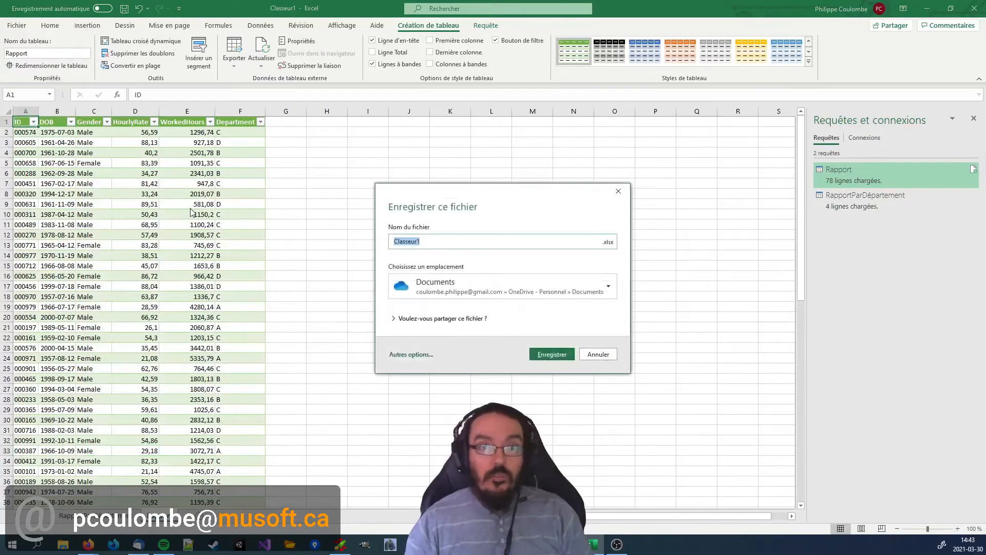
{"action": "left_click", "coordinate": [598, 354]}
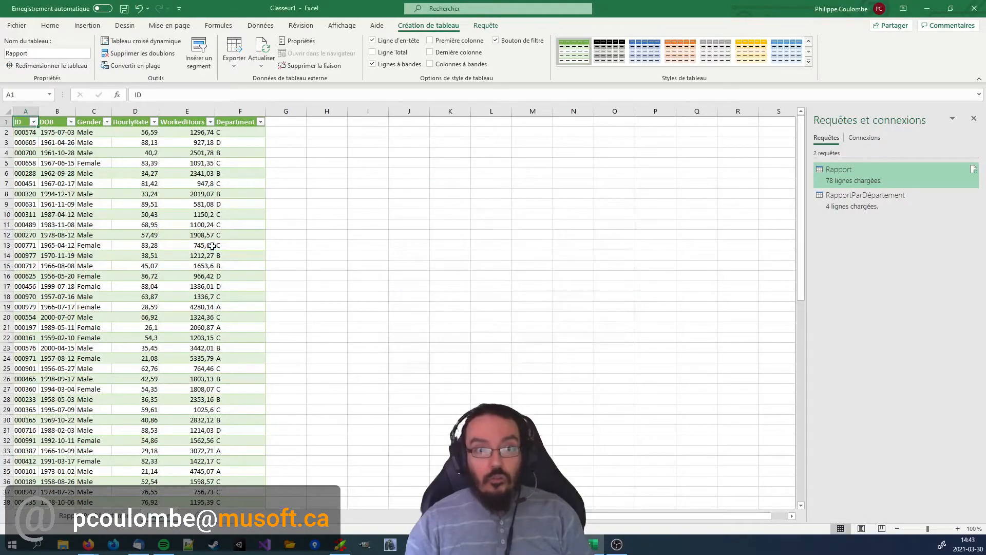
{"action": "left_click", "coordinate": [120, 214]}
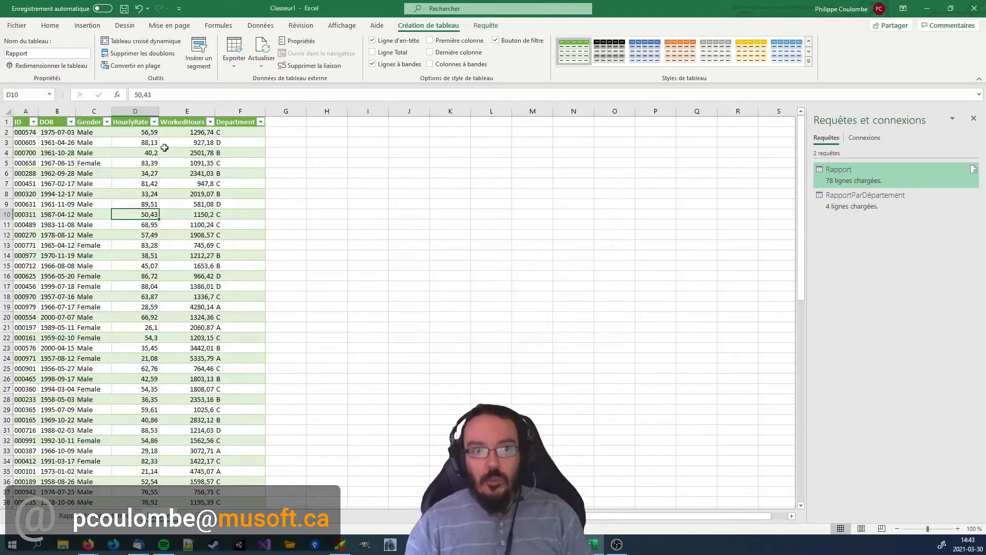
{"action": "left_click", "coordinate": [59, 153]}
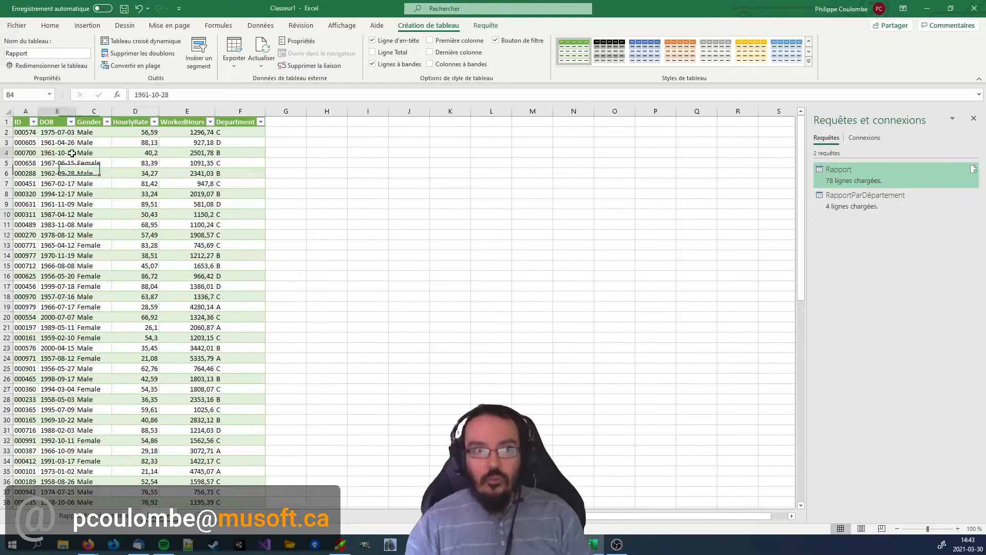
Start saving the workbook through the full Save As dialog and set the location to the PowerQuery folder's pasted path.
{"action": "left_click", "coordinate": [124, 8]}
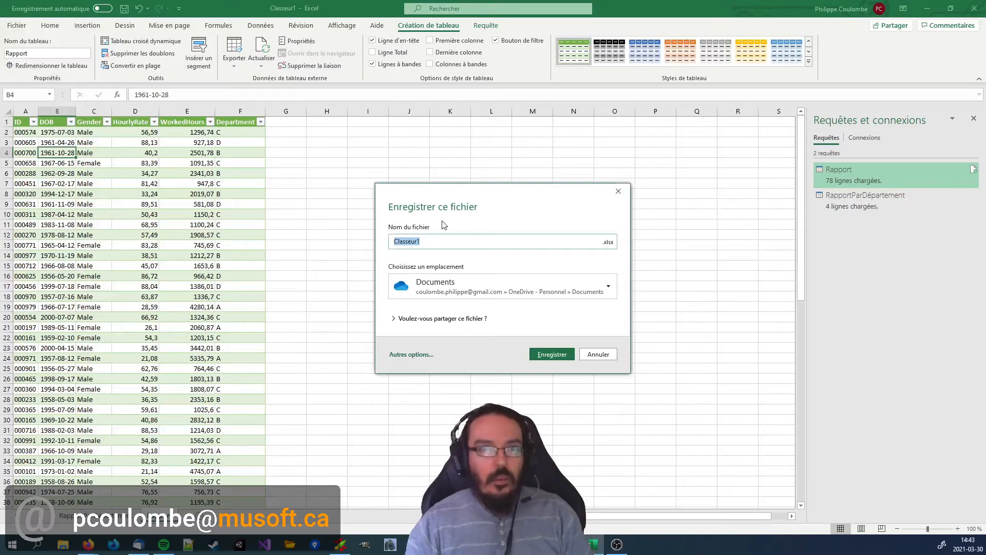
{"action": "left_click", "coordinate": [411, 355]}
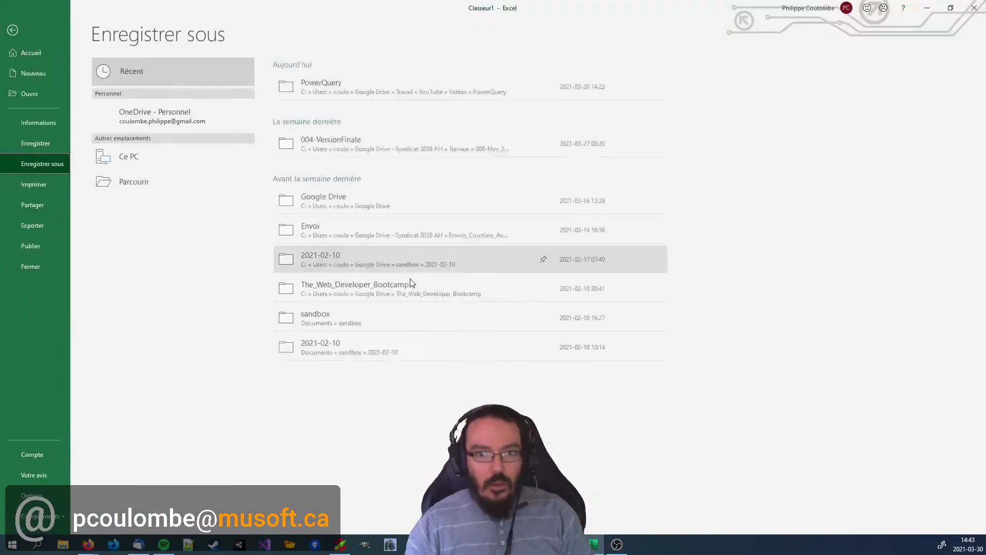
{"action": "left_click", "coordinate": [152, 182]}
{"action": "left_click", "coordinate": [138, 206]}
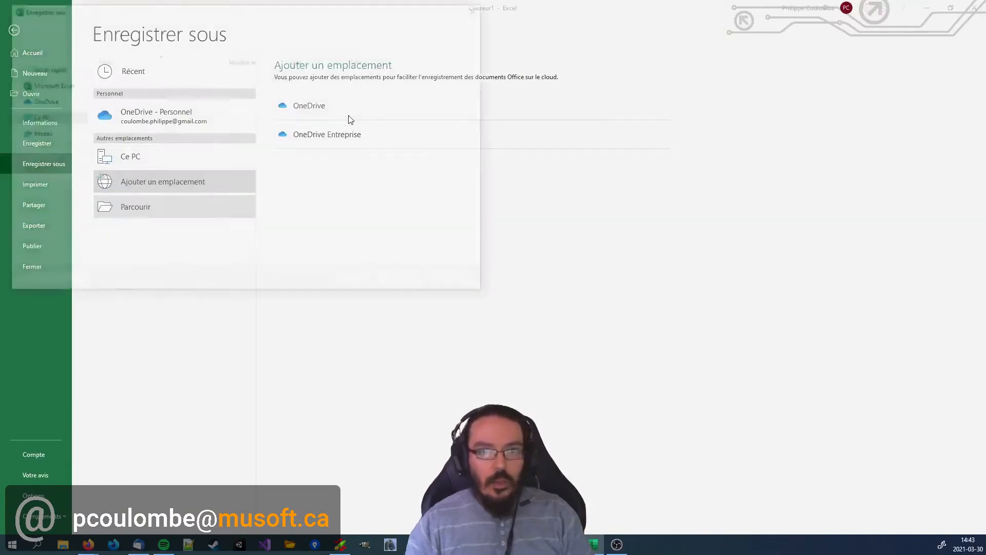
{"action": "left_click", "coordinate": [200, 25]}
{"action": "key", "text": "ctrl+v"}
{"action": "key", "text": "Return"}
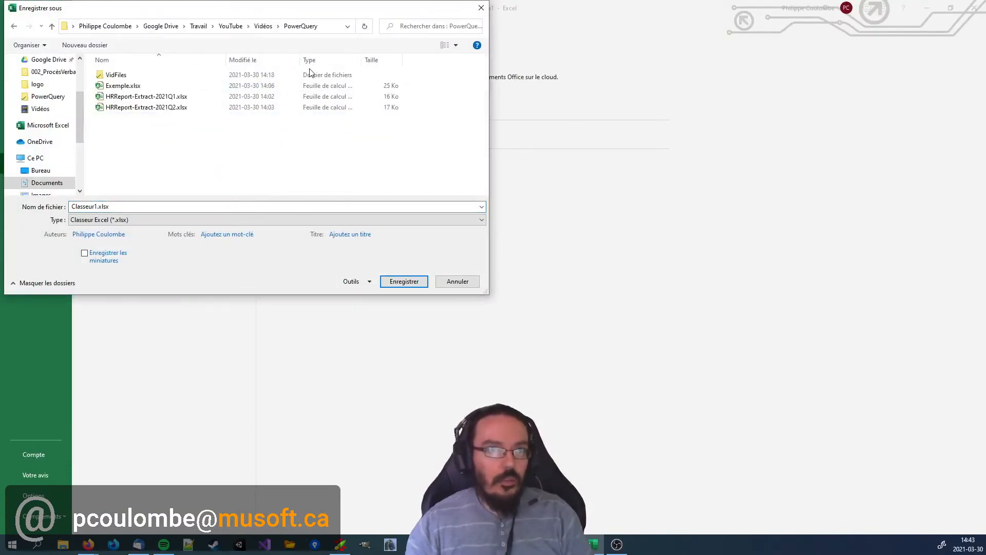
Save the workbook under the file name Exemple2.xlsx.
{"action": "left_click", "coordinate": [108, 207]}
{"action": "left_click", "coordinate": [97, 206]}
{"action": "key", "text": "shift+Home"}
{"action": "type", "text": "Exemple2"}
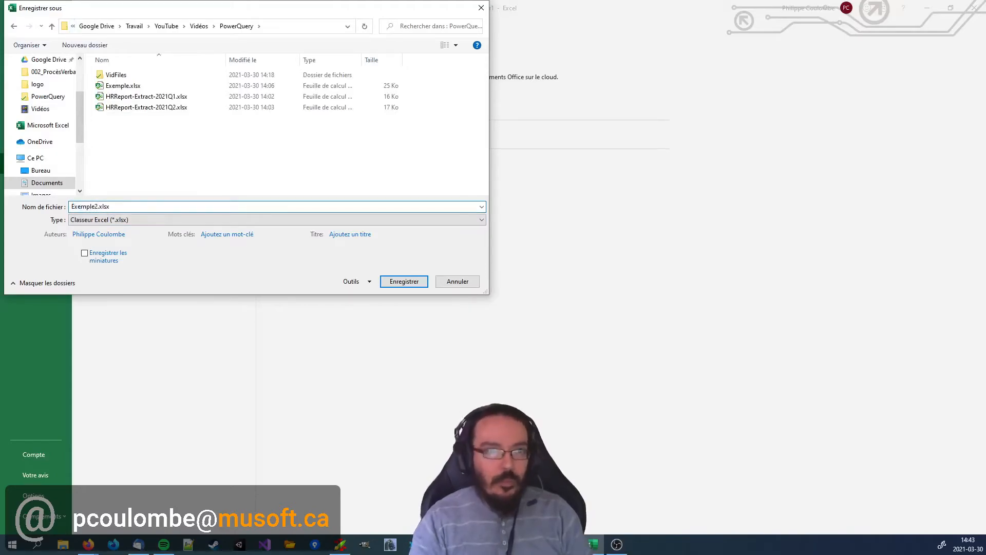
{"action": "key", "text": "Return"}
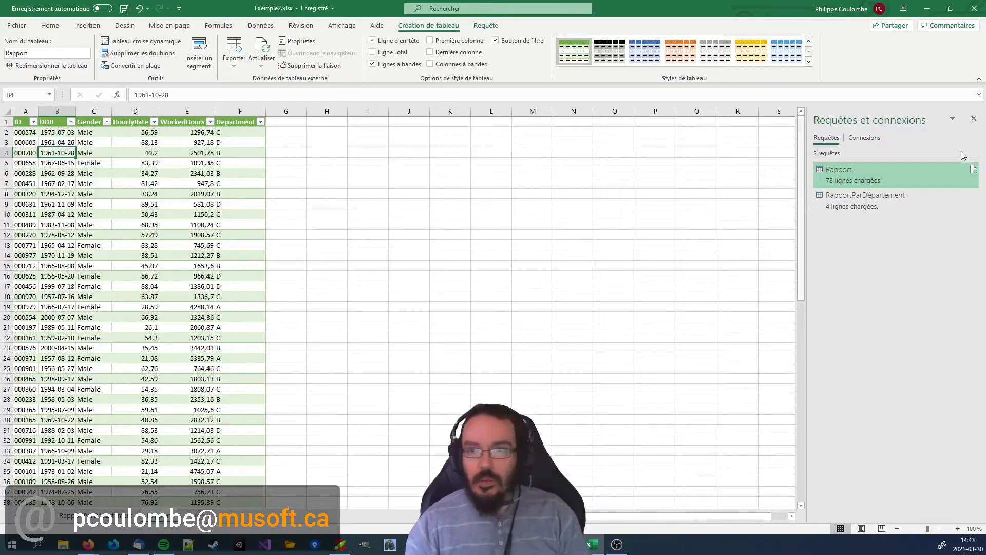
Close the queries pane and the Exemple2 workbook, and open HRReport-Extract-2021Q1.xlsx from Double Commander.
{"action": "left_click", "coordinate": [974, 119]}
{"action": "left_click", "coordinate": [232, 211]}
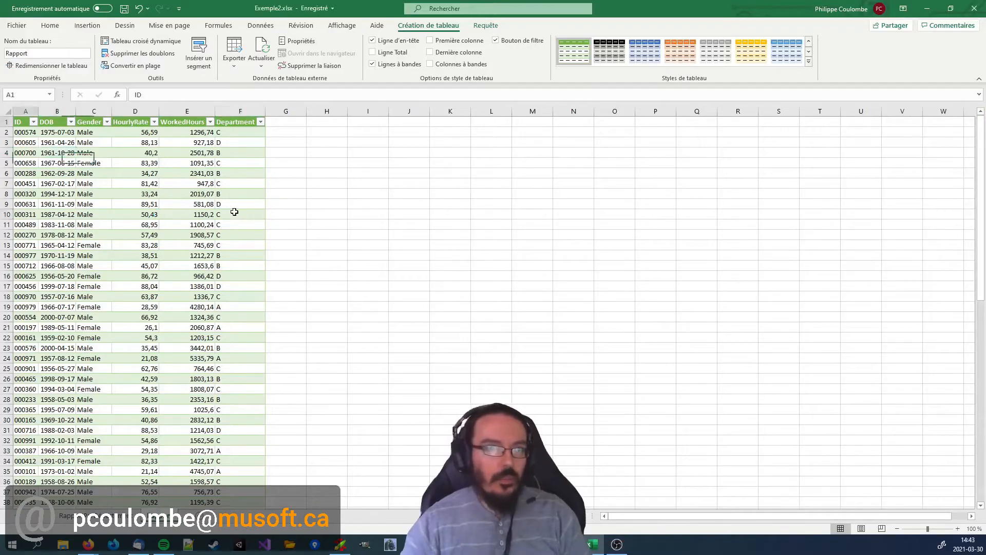
{"action": "left_click", "coordinate": [975, 9]}
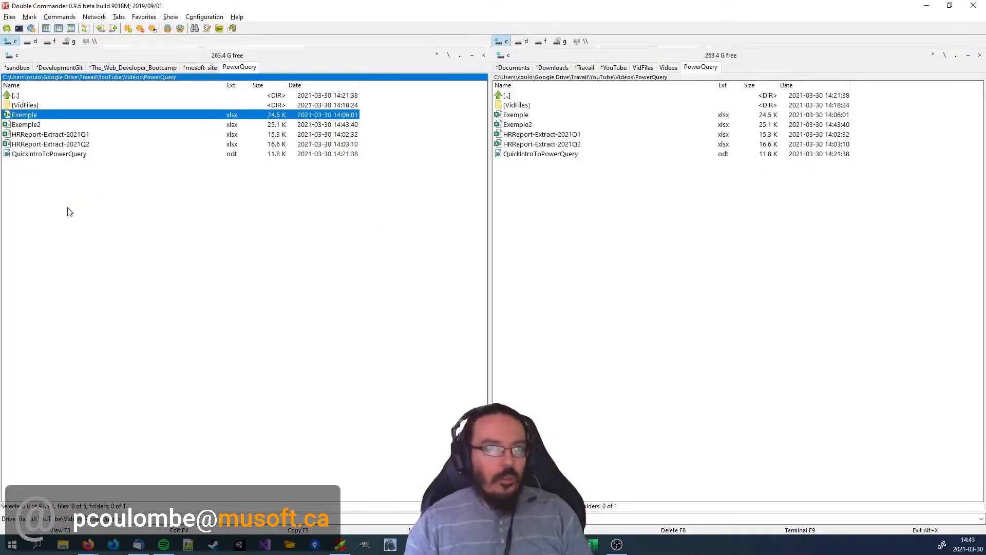
{"action": "double_click", "coordinate": [80, 134]}
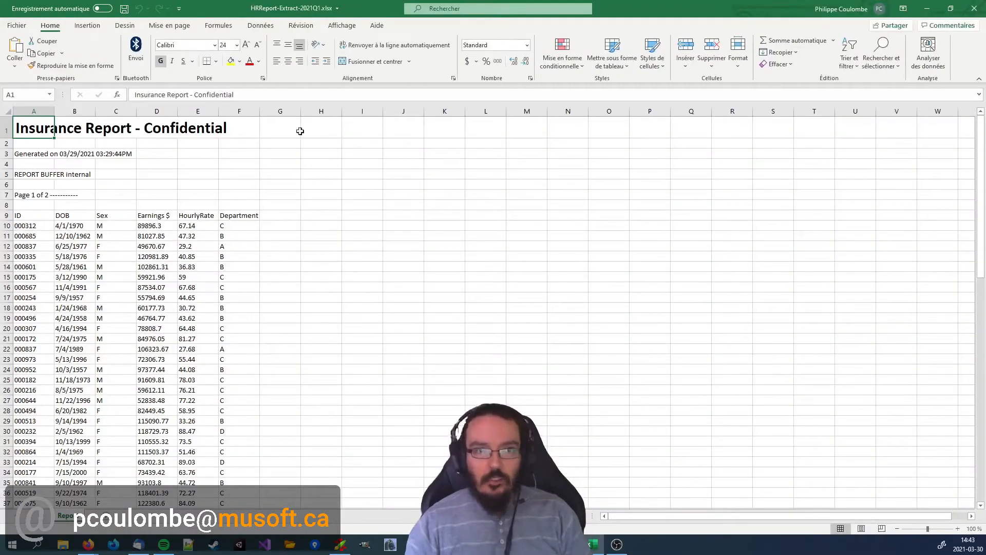
Look over the HRReport-Extract-2021Q1 report and close its workbook.
{"action": "scroll", "coordinate": [357, 203], "scroll_direction": "down", "scroll_amount": 20}
{"action": "scroll", "coordinate": [346, 253], "scroll_direction": "up", "scroll_amount": 16}
{"action": "scroll", "coordinate": [344, 255], "scroll_direction": "up", "scroll_amount": 6}
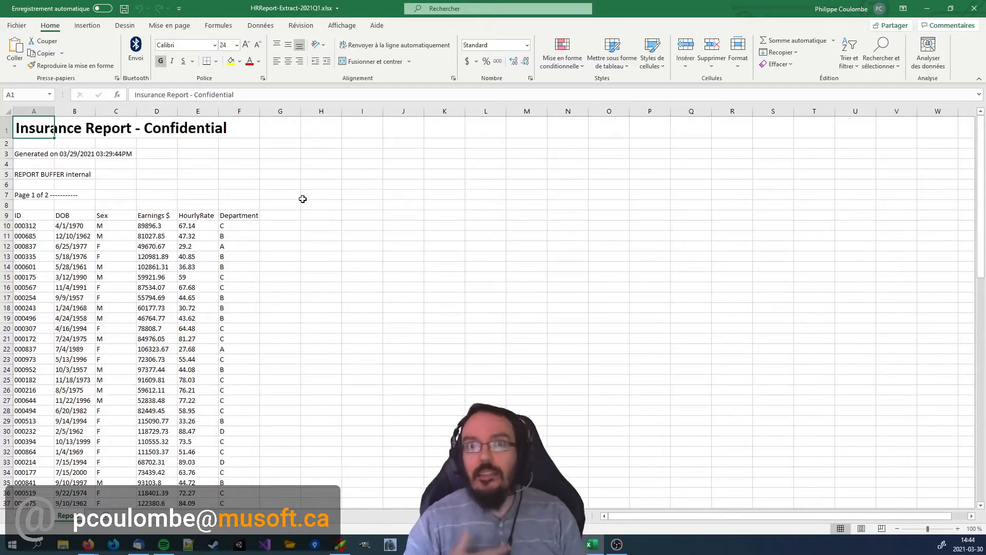
{"action": "left_click", "coordinate": [399, 183]}
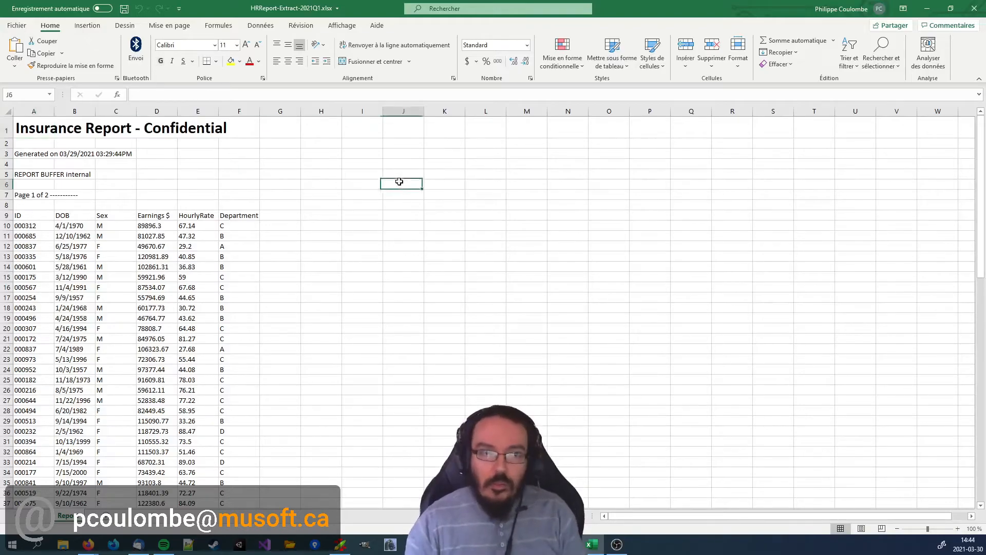
{"action": "key", "text": "ctrl+Home"}
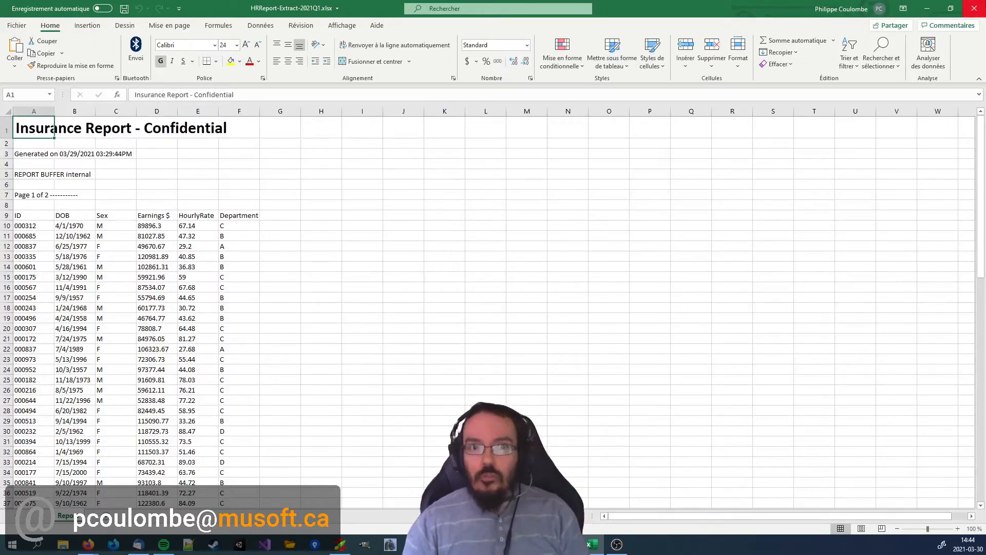
{"action": "left_click", "coordinate": [974, 8]}
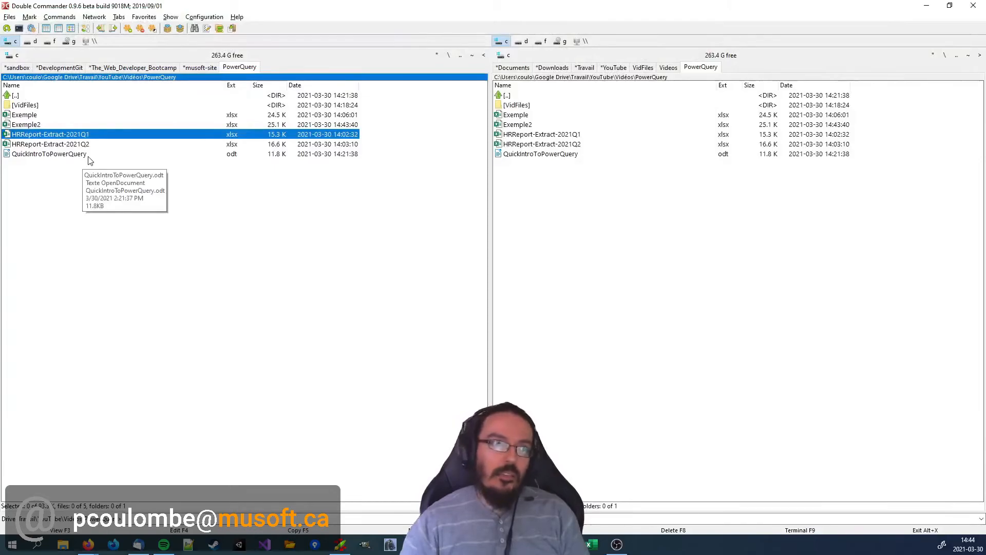
Open Exemple2.xlsx from Double Commander and dismiss its security warning about external data connections.
{"action": "key", "text": "Up"}
{"action": "key", "text": "Up"}
{"action": "key", "text": "Return"}
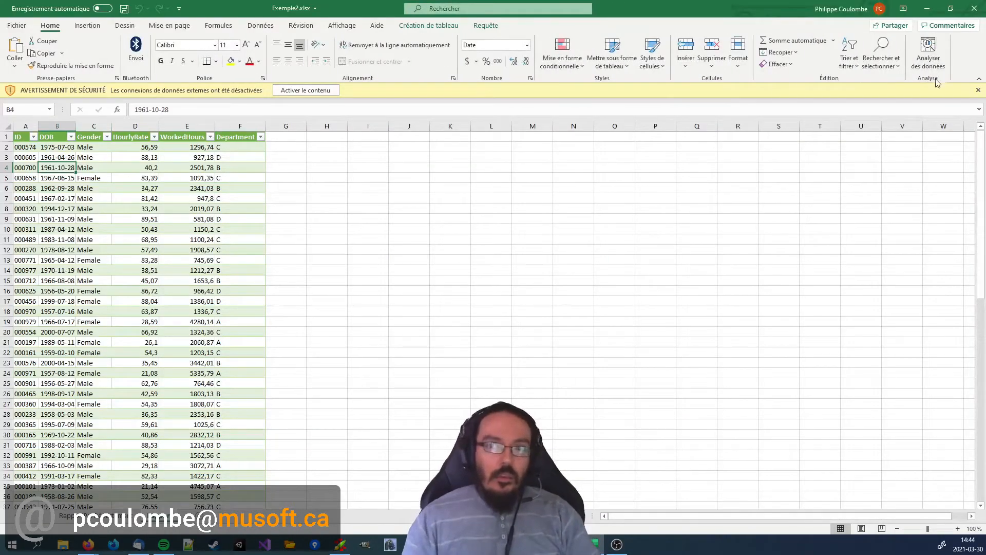
{"action": "left_click", "coordinate": [978, 90]}
{"action": "left_click", "coordinate": [404, 278]}
{"action": "key", "text": "ctrl+Home"}
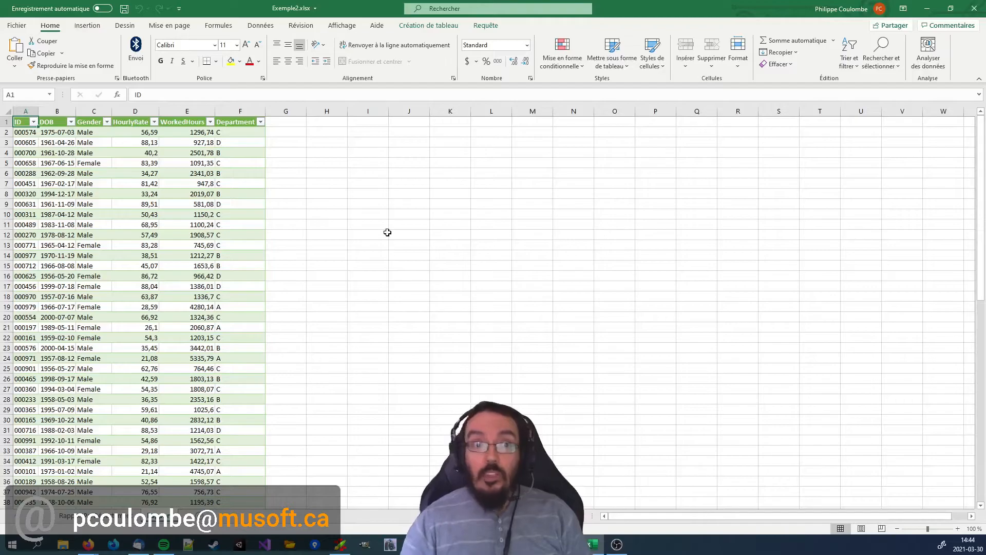
Switch to Double Commander and open HRReport-Extract-2021Q2.xlsx, keeping Exemple2 open for comparison.
{"action": "key", "text": "alt+Tab"}
{"action": "left_click", "coordinate": [96, 155]}
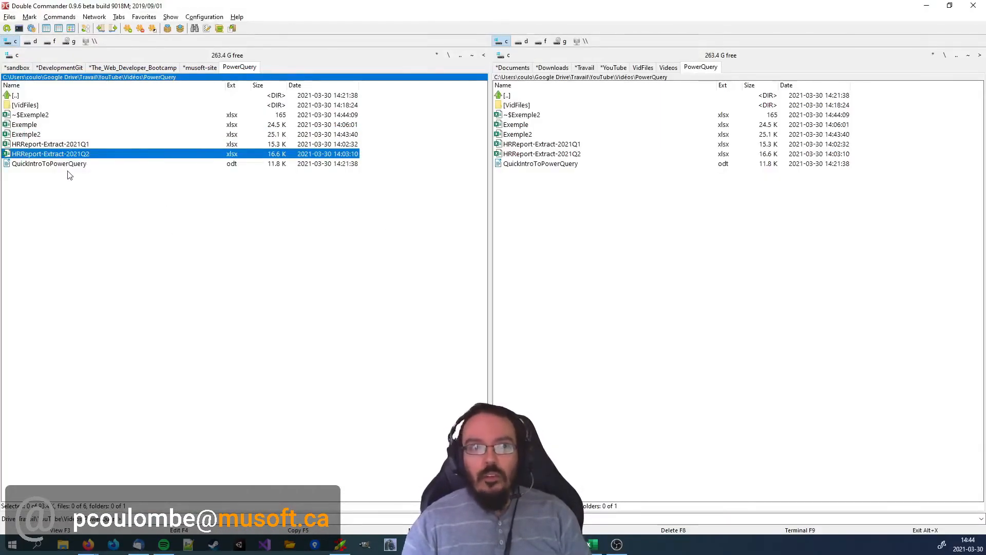
{"action": "key", "text": "alt+Tab"}
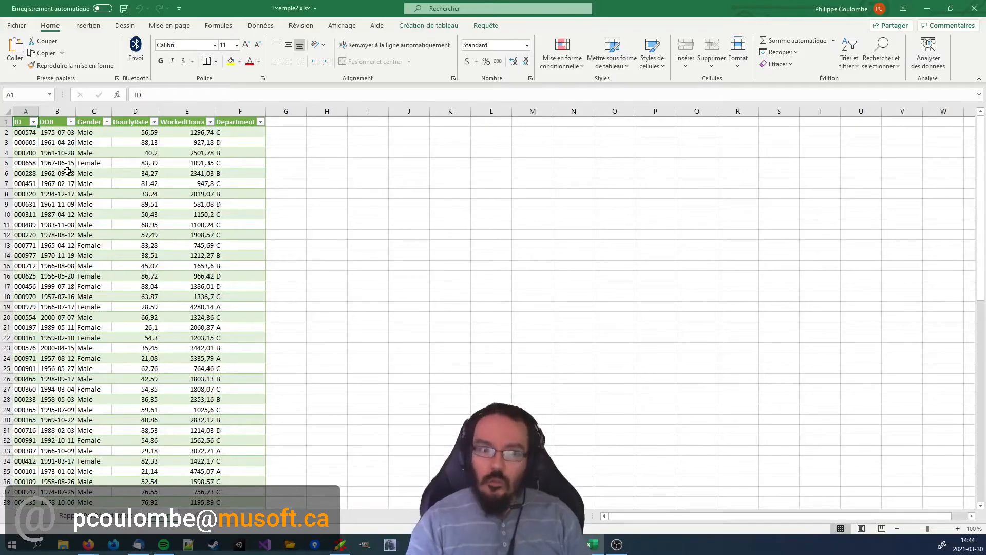
{"action": "key", "text": "alt+Tab"}
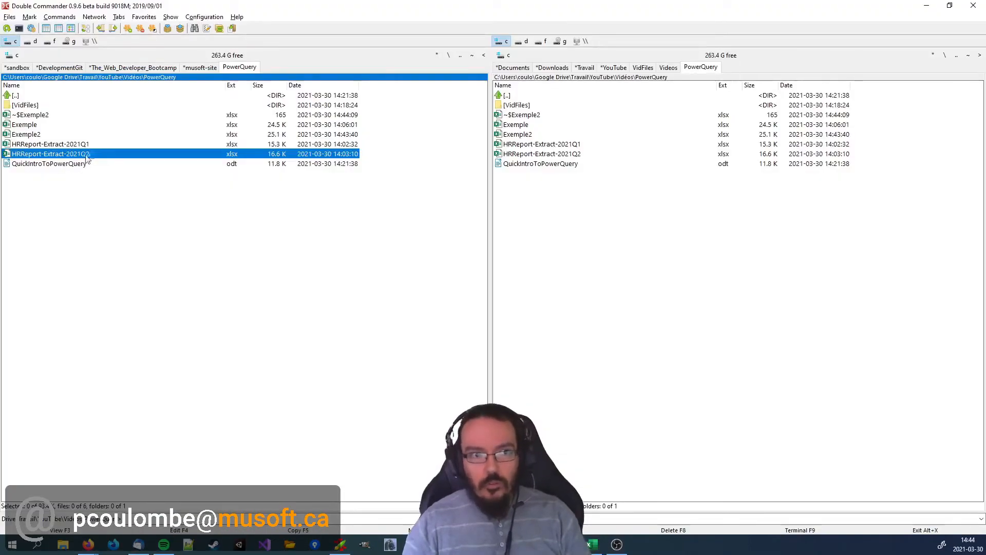
{"action": "key", "text": "alt+Tab"}
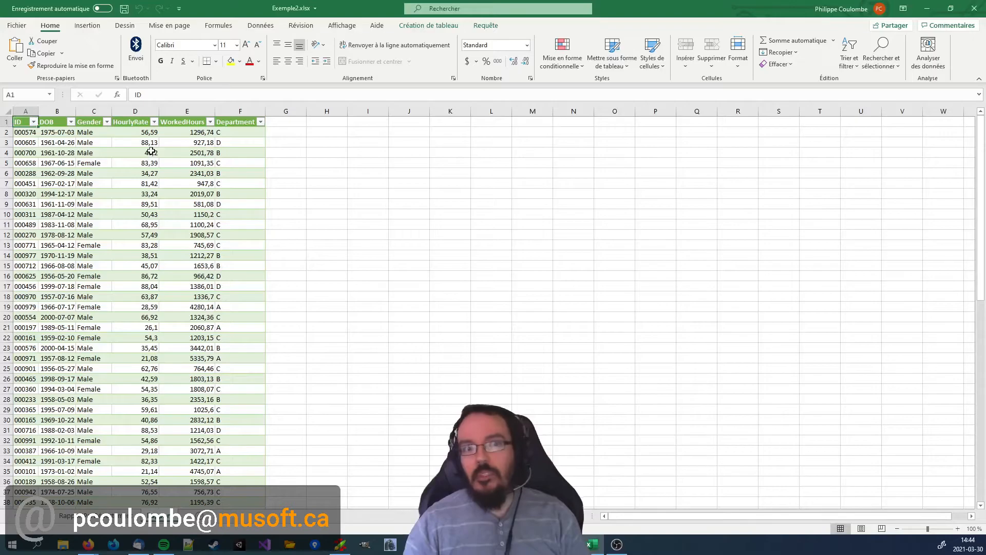
{"action": "left_click_drag", "start_coordinate": [137, 201], "coordinate": [49, 129]}
{"action": "left_click", "coordinate": [226, 216]}
{"action": "left_click", "coordinate": [22, 192]}
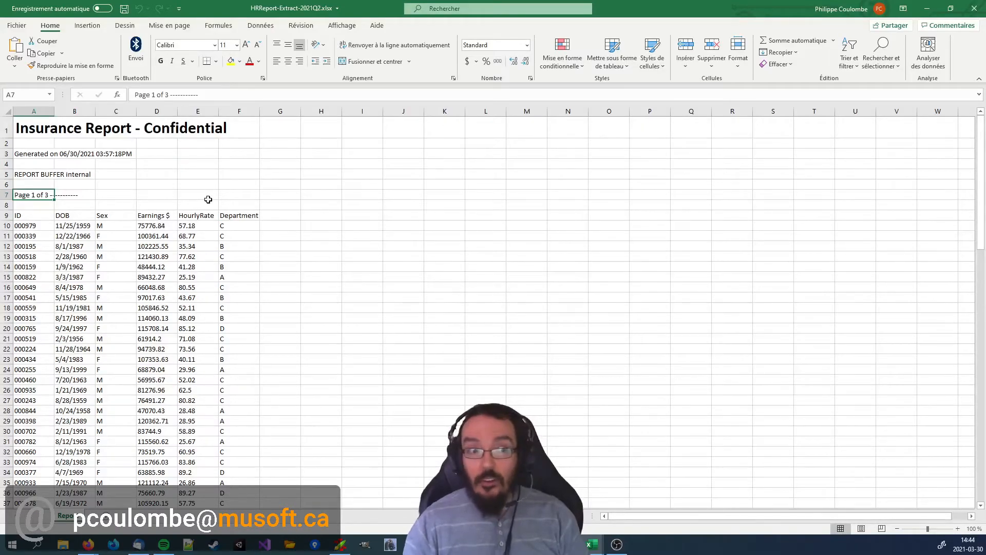
Examine the page breaks and data rows throughout the 2021Q2 report and close its workbook.
{"action": "scroll", "coordinate": [263, 175], "scroll_direction": "down", "scroll_amount": 20}
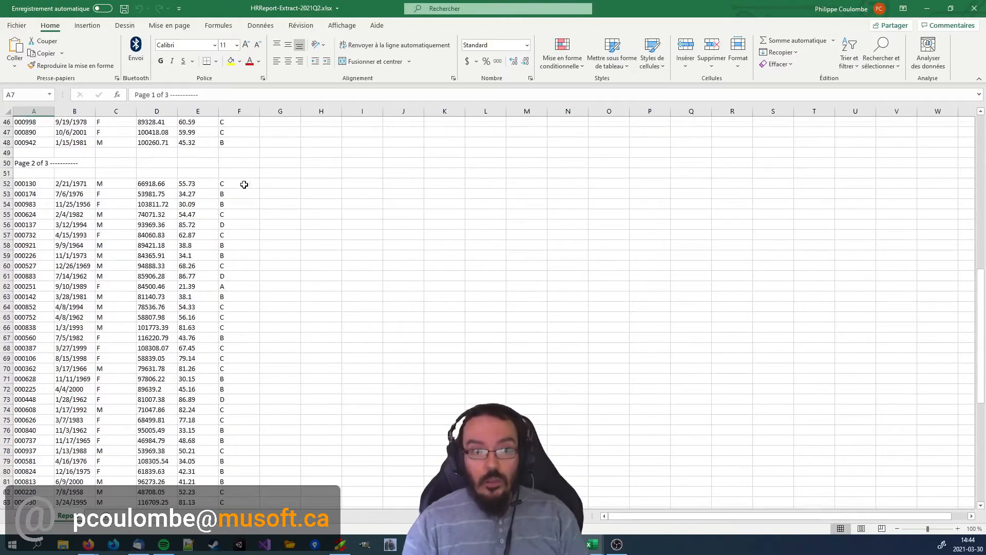
{"action": "scroll", "coordinate": [223, 190], "scroll_direction": "down", "scroll_amount": 8}
{"action": "left_click_drag", "start_coordinate": [26, 214], "coordinate": [218, 342]}
{"action": "left_click", "coordinate": [174, 305]}
{"action": "scroll", "coordinate": [174, 305], "scroll_direction": "up", "scroll_amount": 20}
{"action": "left_click", "coordinate": [153, 273]}
{"action": "left_click", "coordinate": [295, 257]}
{"action": "left_click", "coordinate": [974, 8]}
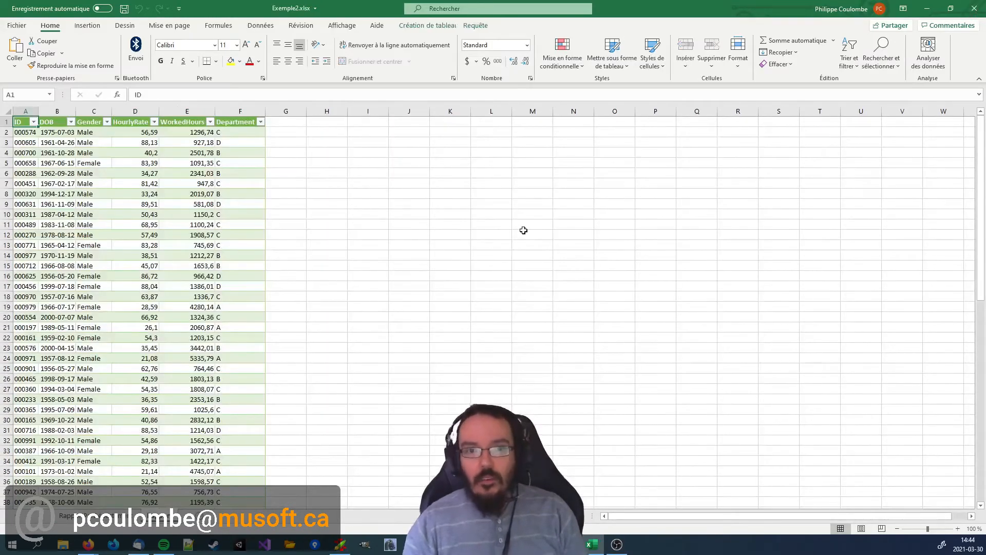
Launch the Power Query Editor from Exemple2 and allow the connection to the external data source.
{"action": "left_click", "coordinate": [209, 203]}
{"action": "left_click", "coordinate": [314, 194]}
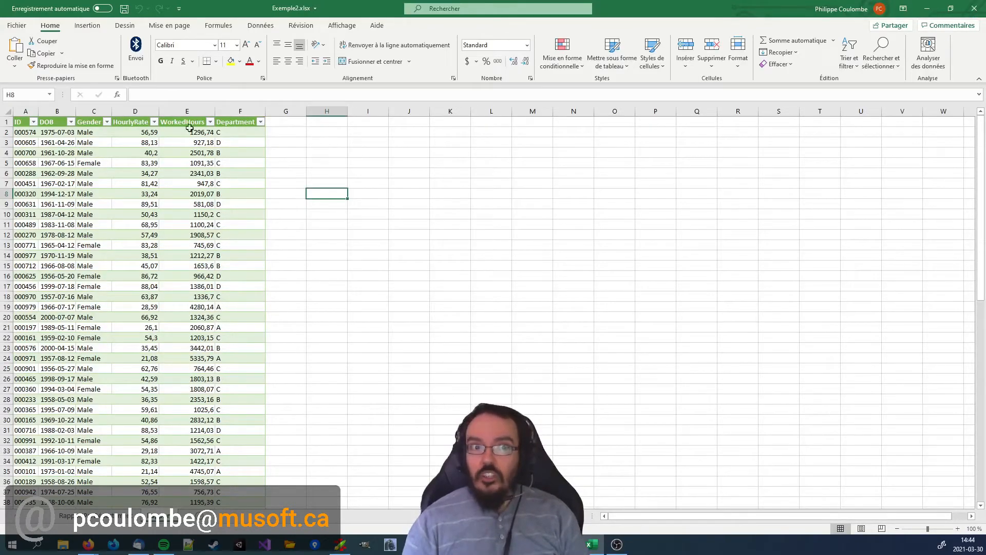
{"action": "left_click", "coordinate": [259, 26]}
{"action": "left_click", "coordinate": [21, 51]}
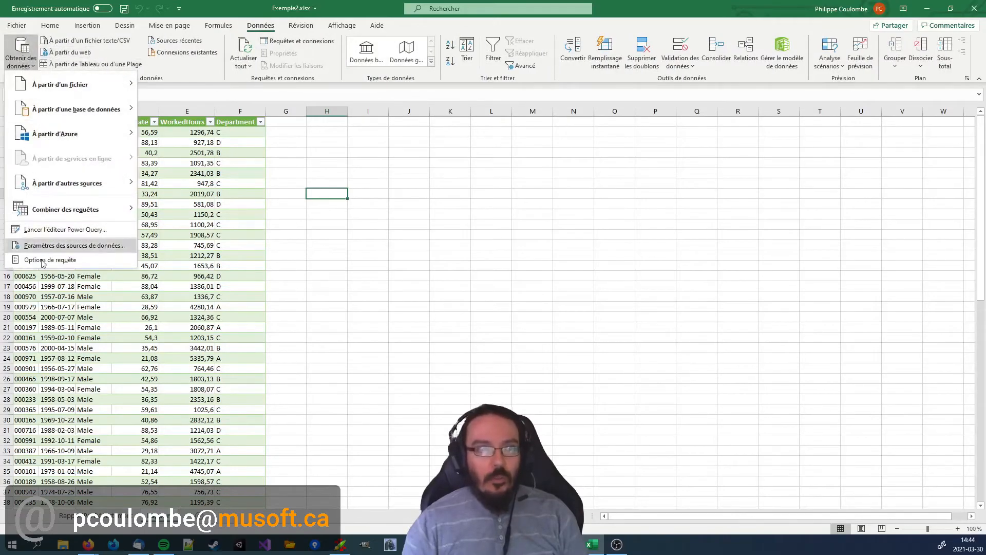
{"action": "left_click", "coordinate": [75, 229]}
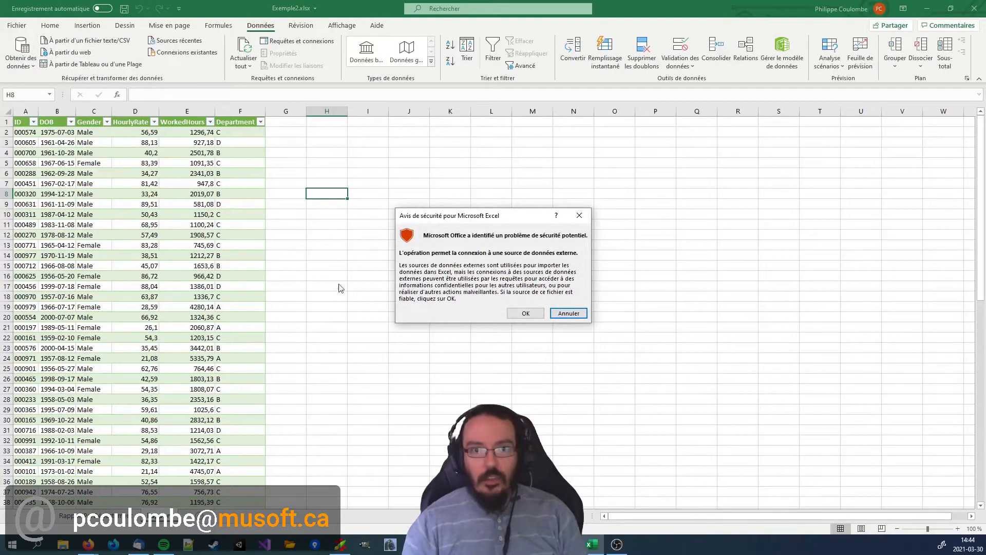
{"action": "left_click", "coordinate": [526, 313]}
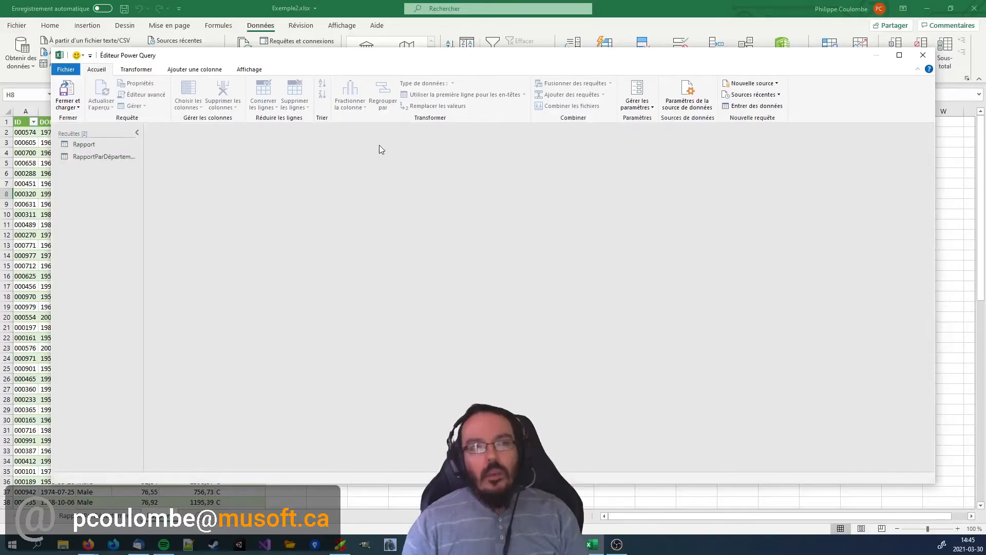
Inspect the file path in the Rapport query's Source step and close the Power Query Editor.
{"action": "left_click", "coordinate": [91, 144]}
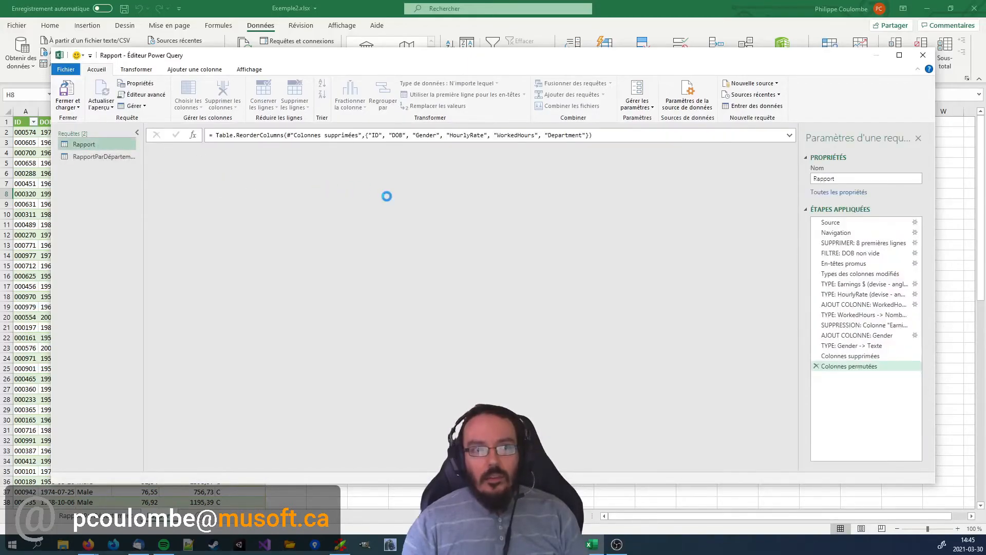
{"action": "left_click", "coordinate": [842, 223]}
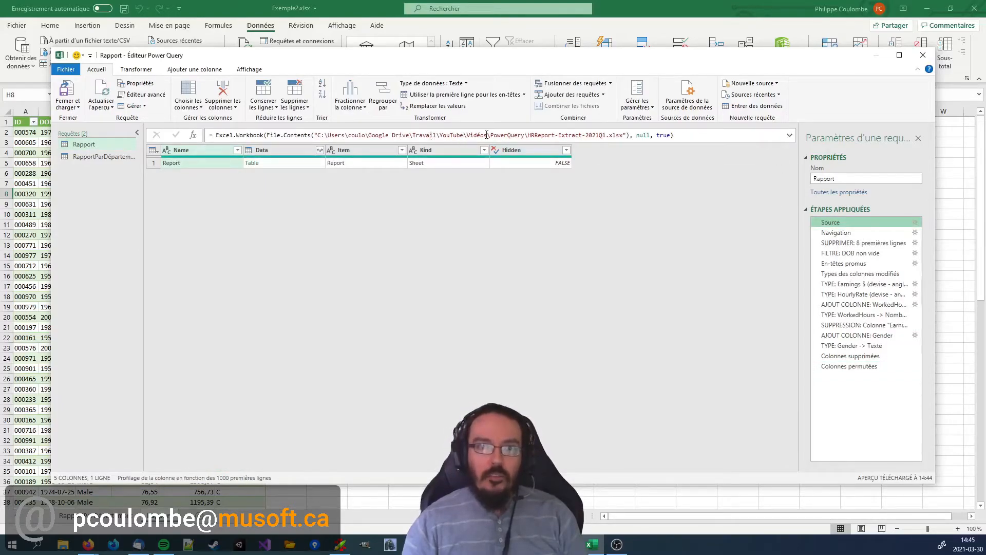
{"action": "left_click_drag", "start_coordinate": [529, 136], "coordinate": [627, 136]}
{"action": "left_click", "coordinate": [604, 135]}
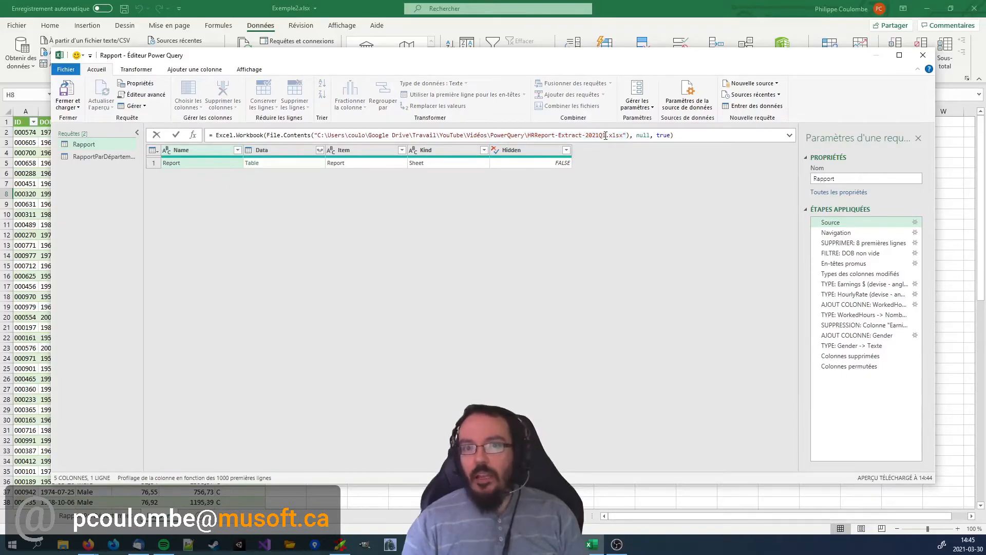
{"action": "left_click", "coordinate": [923, 56]}
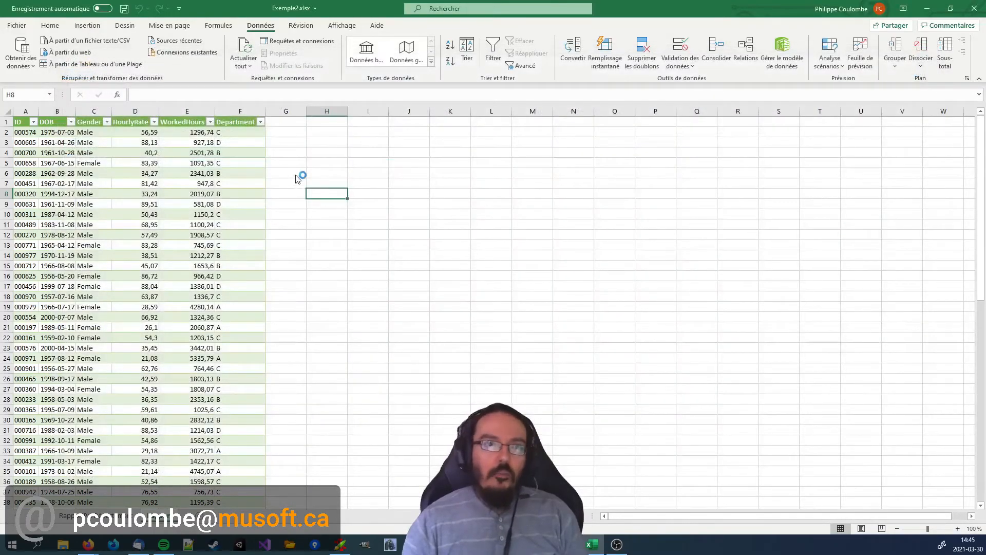
Show the queries and connections pane, and start browsing for a replacement file in the data source settings.
{"action": "left_click", "coordinate": [297, 41]}
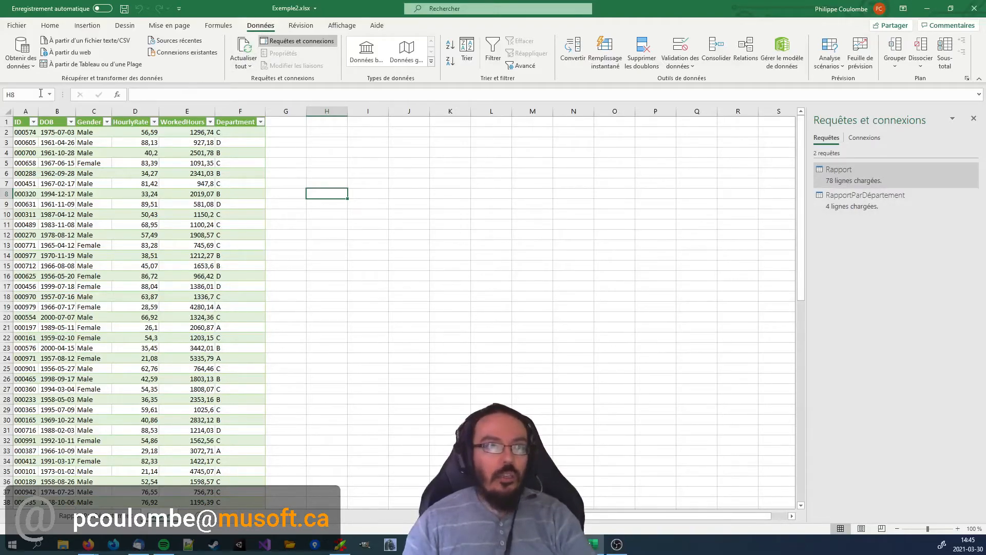
{"action": "left_click", "coordinate": [20, 66]}
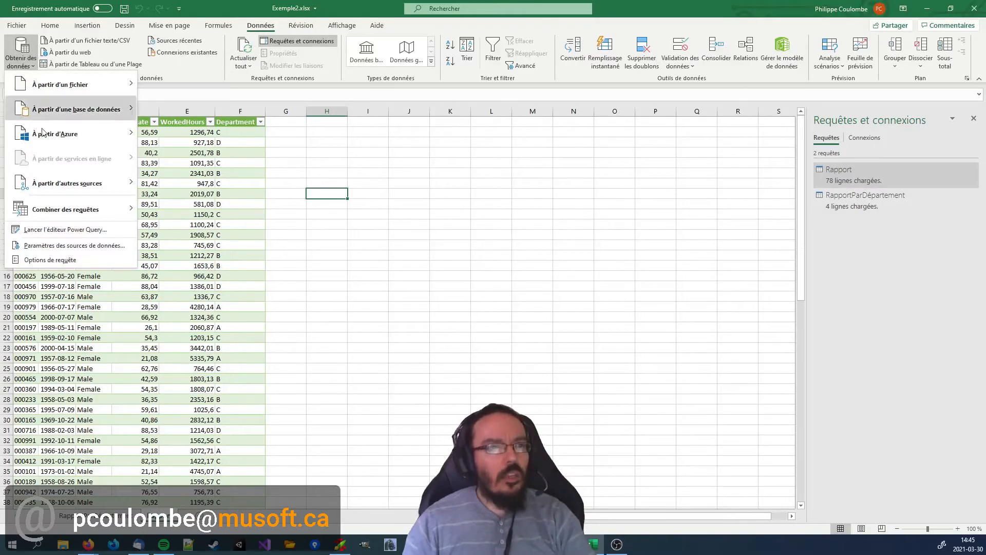
{"action": "left_click", "coordinate": [99, 247]}
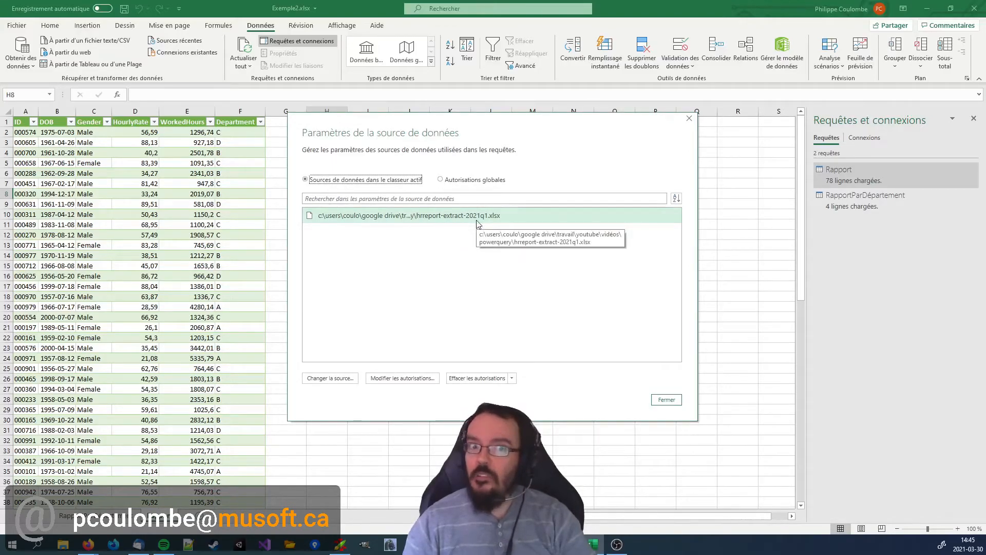
{"action": "left_click", "coordinate": [344, 380]}
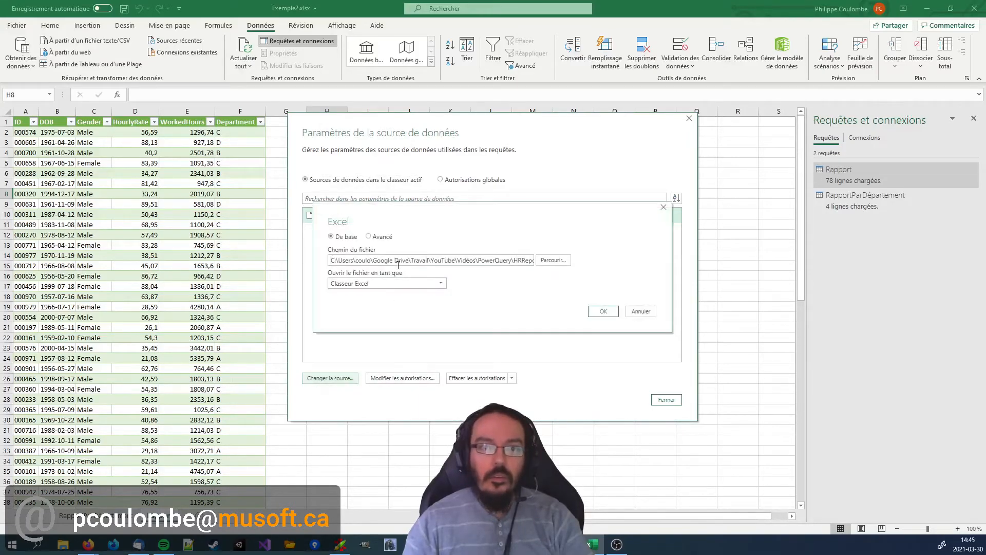
{"action": "left_click", "coordinate": [553, 260]}
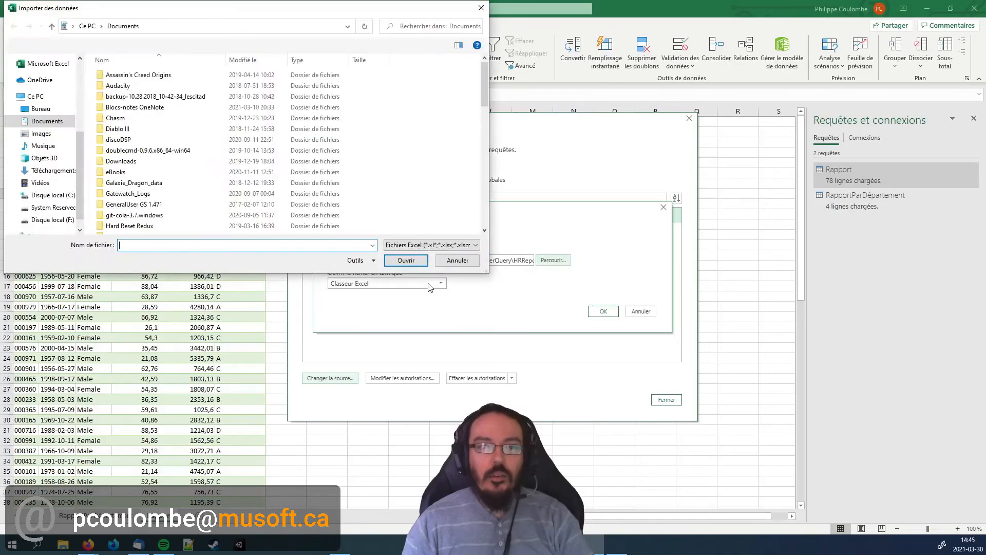
Copy the PowerQuery folder's path from Double Commander and go to that folder in the import file browser.
{"action": "key", "text": "alt+Tab"}
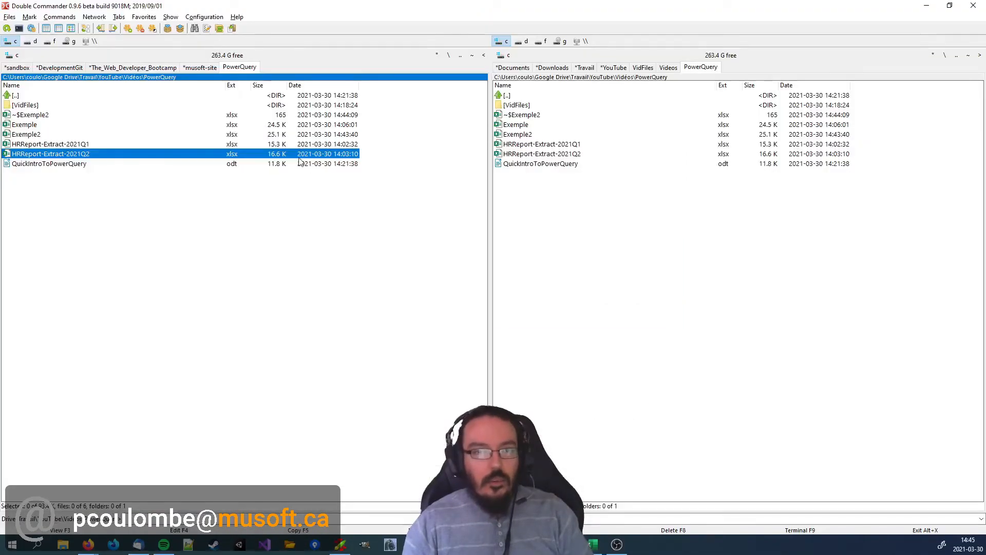
{"action": "right_click", "coordinate": [185, 78]}
{"action": "key", "text": "ctrl+c"}
{"action": "key", "text": "alt+Tab"}
{"action": "key", "text": "alt+Tab"}
{"action": "left_click", "coordinate": [307, 28]}
{"action": "key", "text": "ctrl+v"}
{"action": "key", "text": "Return"}
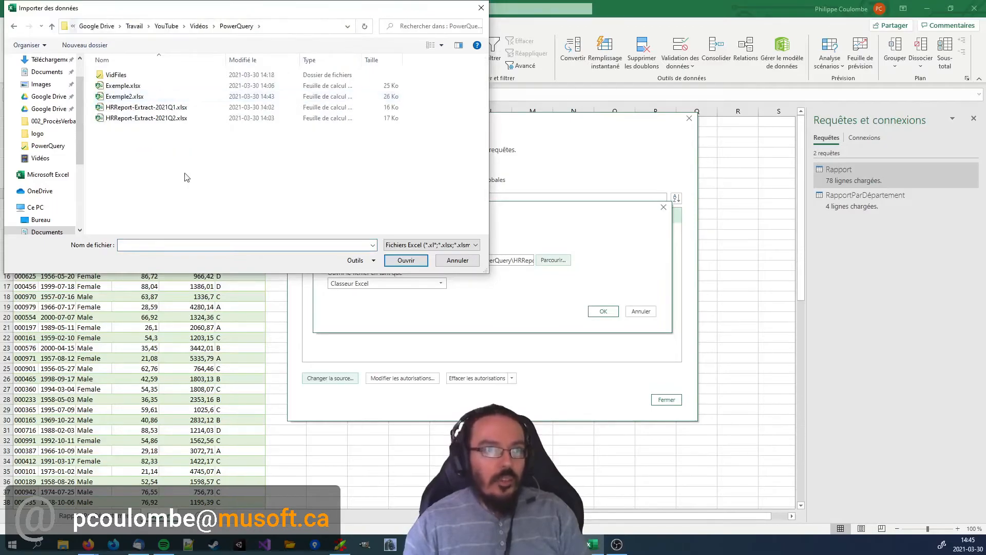
Set HRReport-Extract-2021Q2.xlsx as the new data source and close the data source settings.
{"action": "double_click", "coordinate": [149, 118]}
{"action": "left_click", "coordinate": [604, 312]}
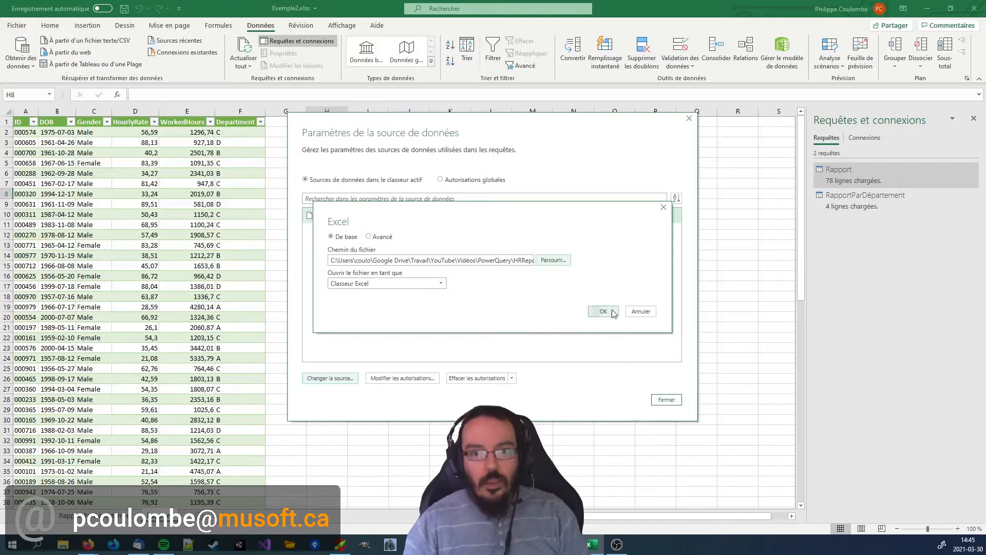
{"action": "left_click", "coordinate": [666, 401]}
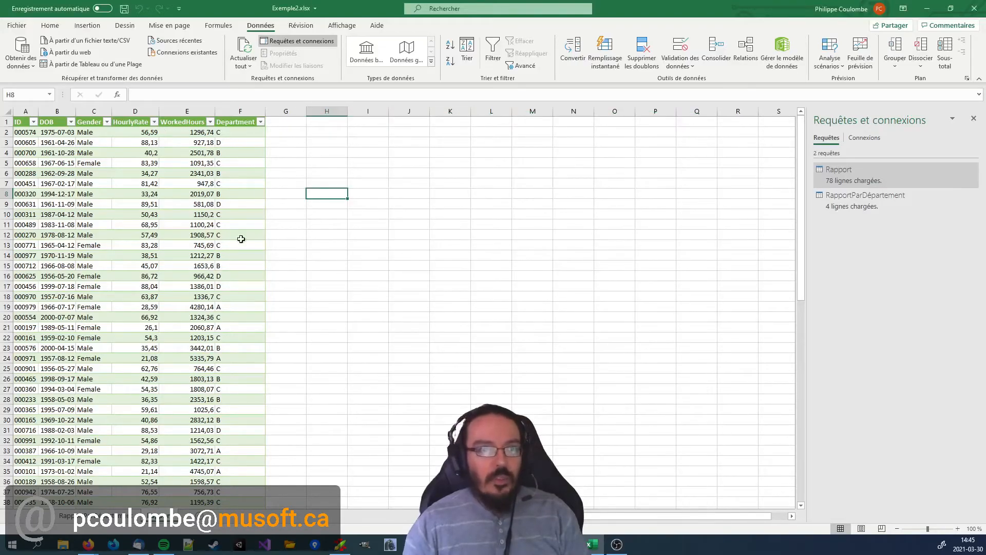
Go to the department summary sheet, refresh all queries, and select the summary table's data rows.
{"action": "left_click", "coordinate": [199, 212]}
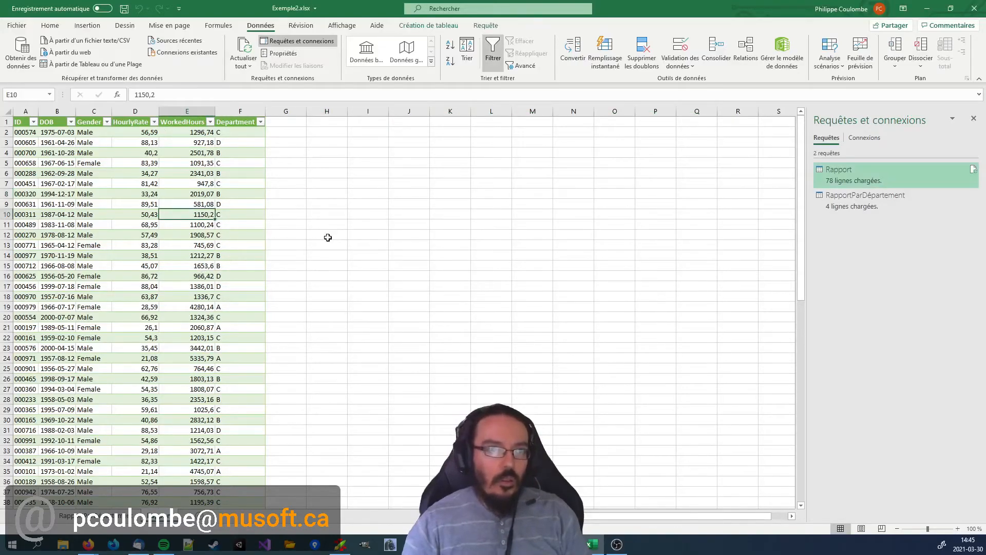
{"action": "key", "text": "ctrl+Page_Down"}
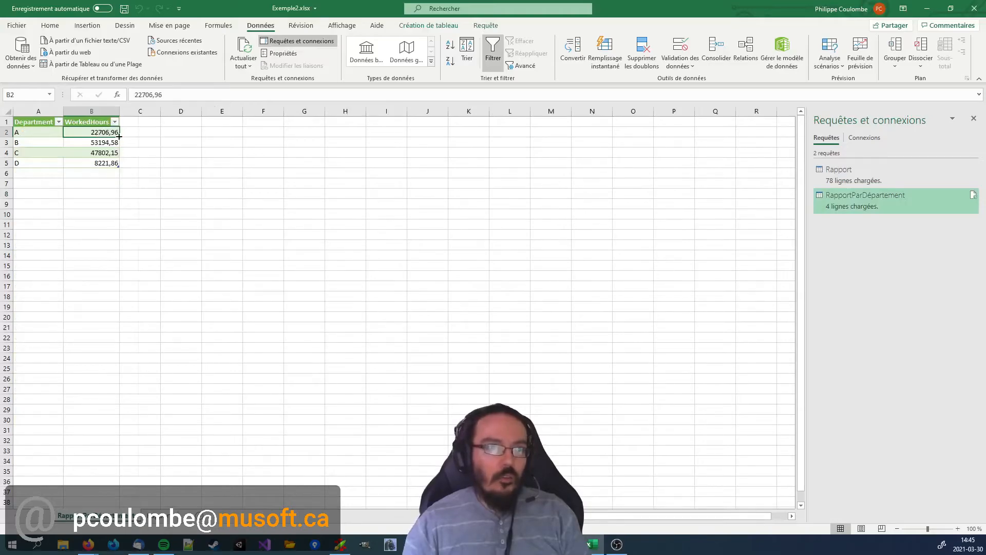
{"action": "left_click", "coordinate": [138, 142]}
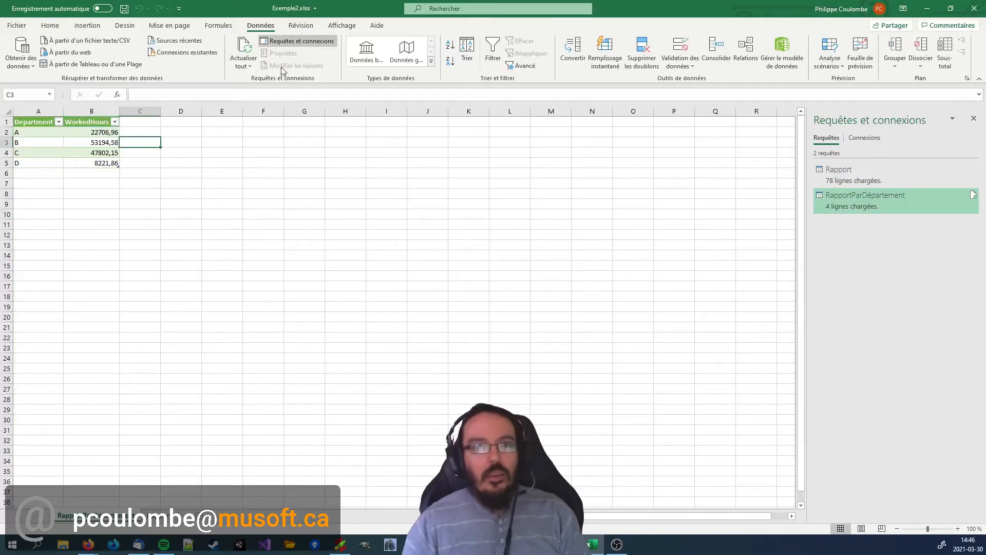
{"action": "left_click", "coordinate": [243, 48]}
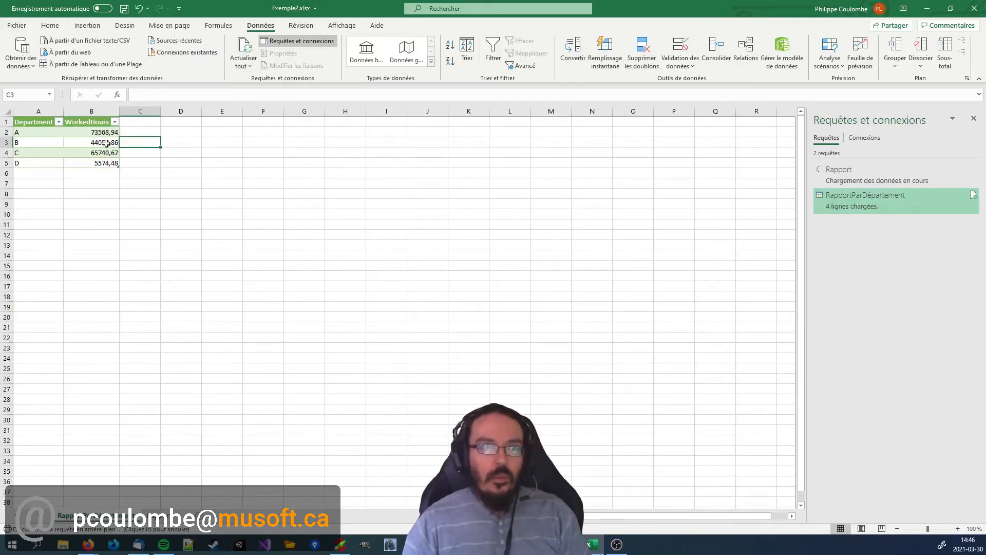
{"action": "left_click_drag", "start_coordinate": [106, 133], "coordinate": [48, 160]}
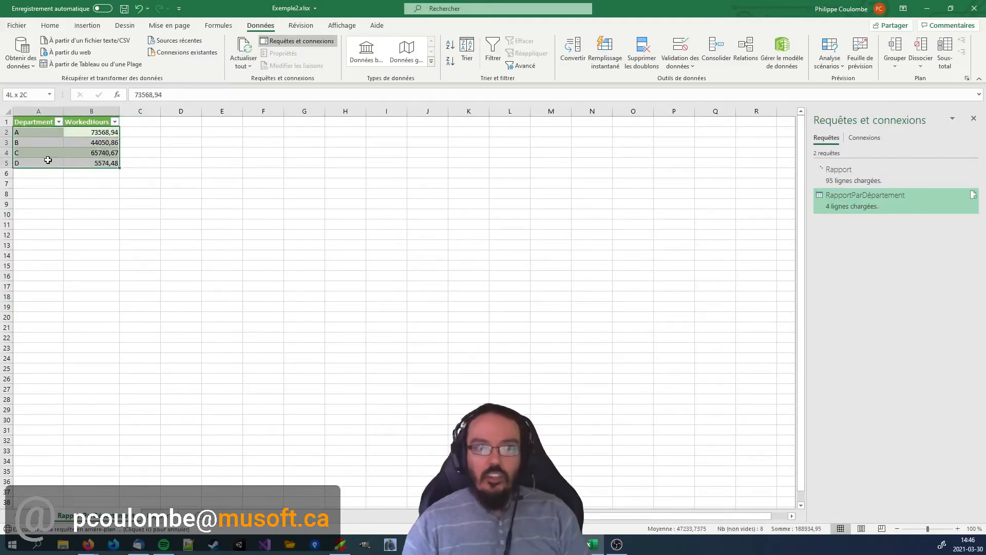
Go to the detailed report sheet and look through the refreshed rows down to the end of the table.
{"action": "left_click", "coordinate": [47, 154]}
{"action": "key", "text": "ctrl+Home"}
{"action": "key", "text": "ctrl+Page_Down"}
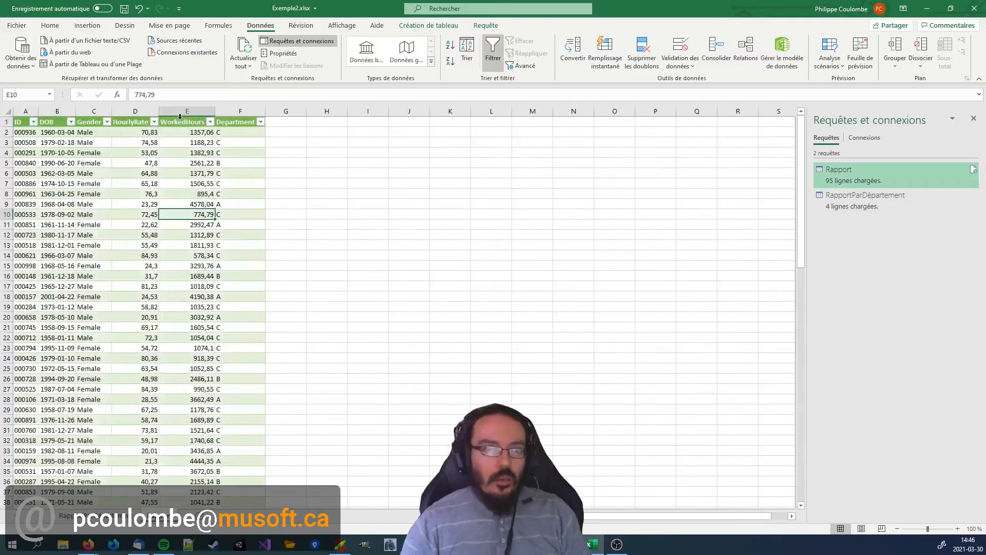
{"action": "mouse_move", "coordinate": [832, 182]}
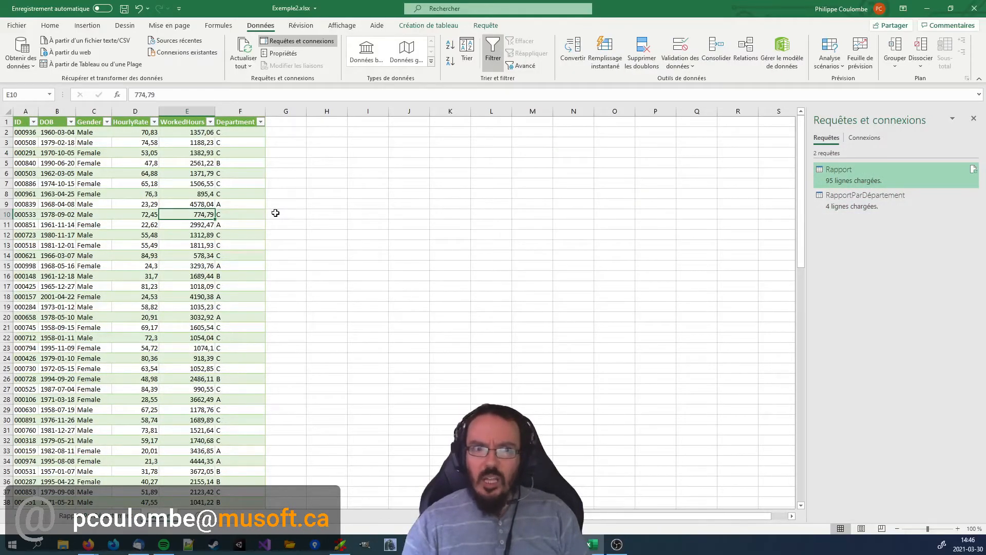
{"action": "scroll", "coordinate": [244, 197], "scroll_direction": "down", "scroll_amount": 17}
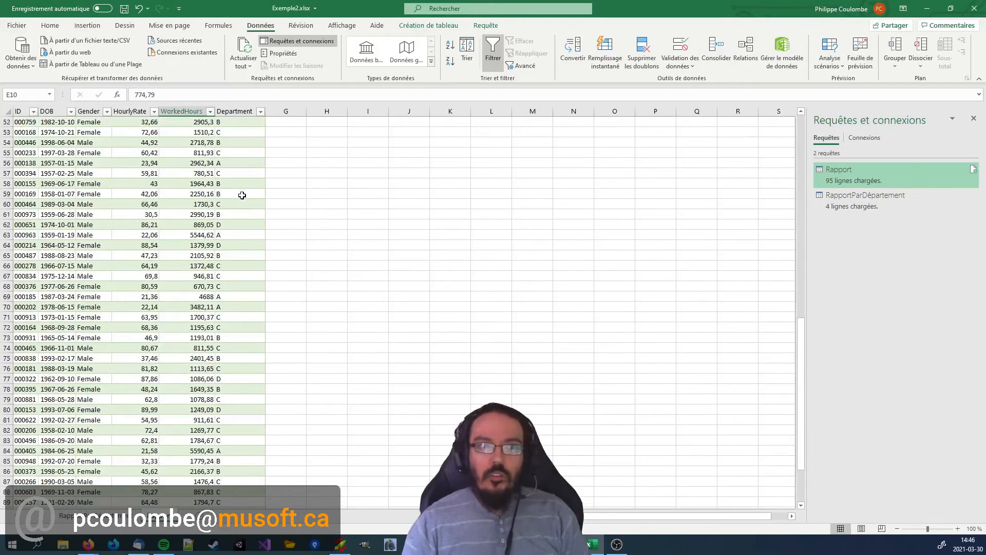
{"action": "scroll", "coordinate": [240, 197], "scroll_direction": "down", "scroll_amount": 4}
{"action": "scroll", "coordinate": [240, 200], "scroll_direction": "up", "scroll_amount": 20}
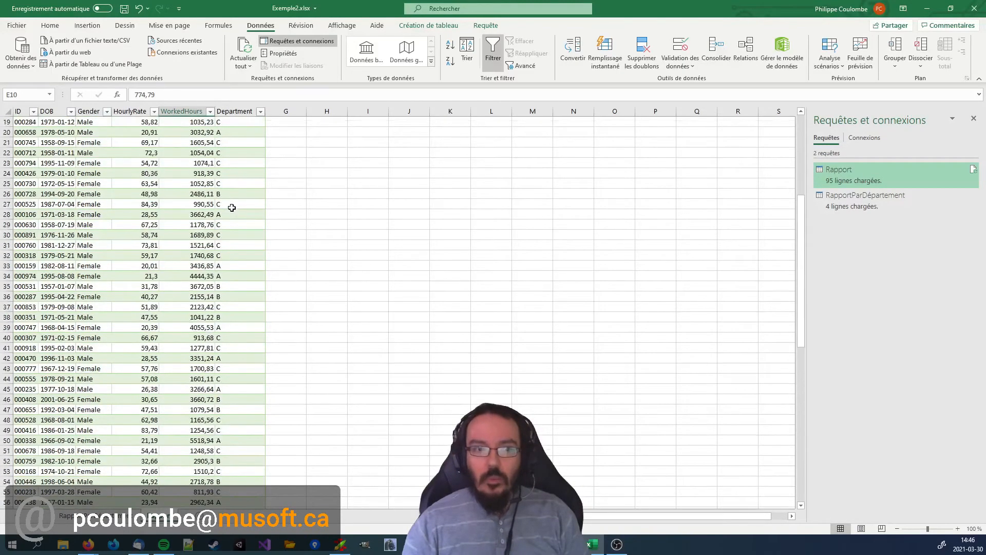
Select the detailed report's first cell, then return to the department summary sheet and save the workbook.
{"action": "left_click", "coordinate": [257, 206]}
{"action": "key", "text": "ctrl+Left"}
{"action": "key", "text": "ctrl+Up"}
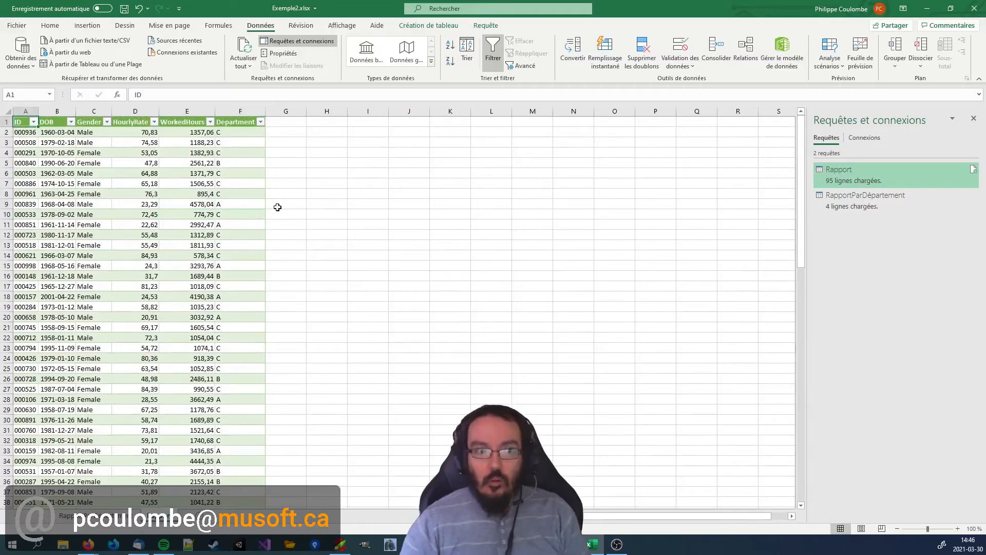
{"action": "key", "text": "ctrl+Page_Up"}
{"action": "key", "text": "ctrl+s"}
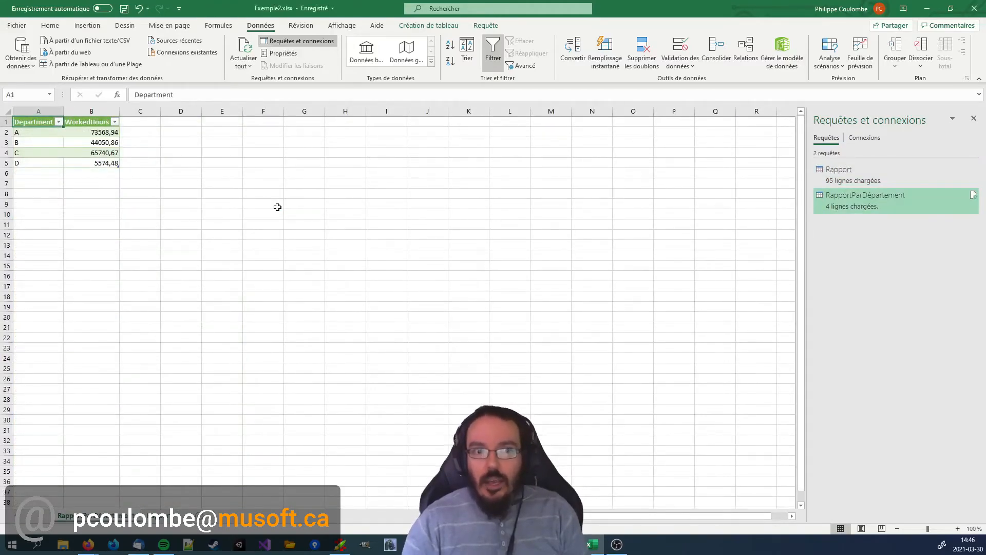
Switch to the detailed report sheet and select cell A1.
{"action": "key", "text": "ctrl+Page_Down"}
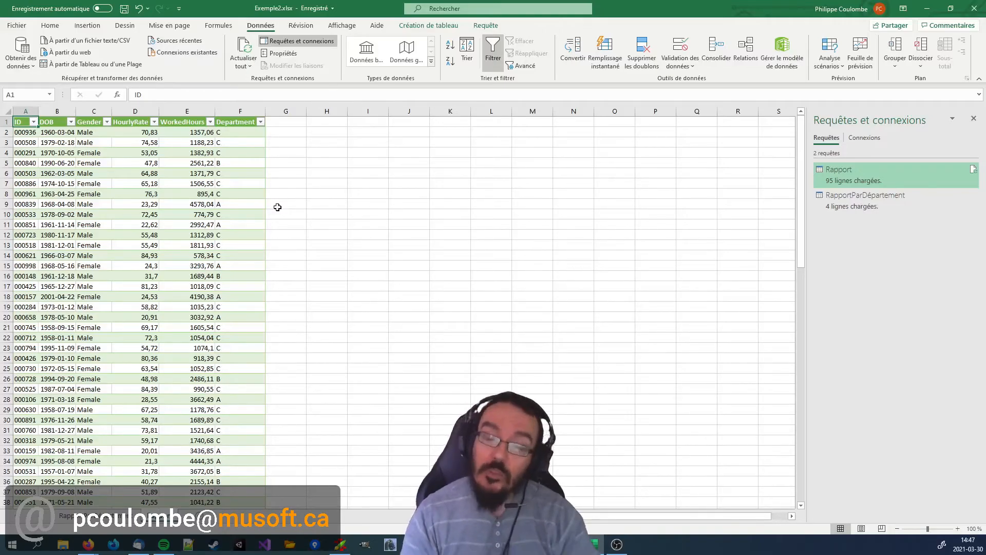
{"action": "left_click", "coordinate": [277, 207]}
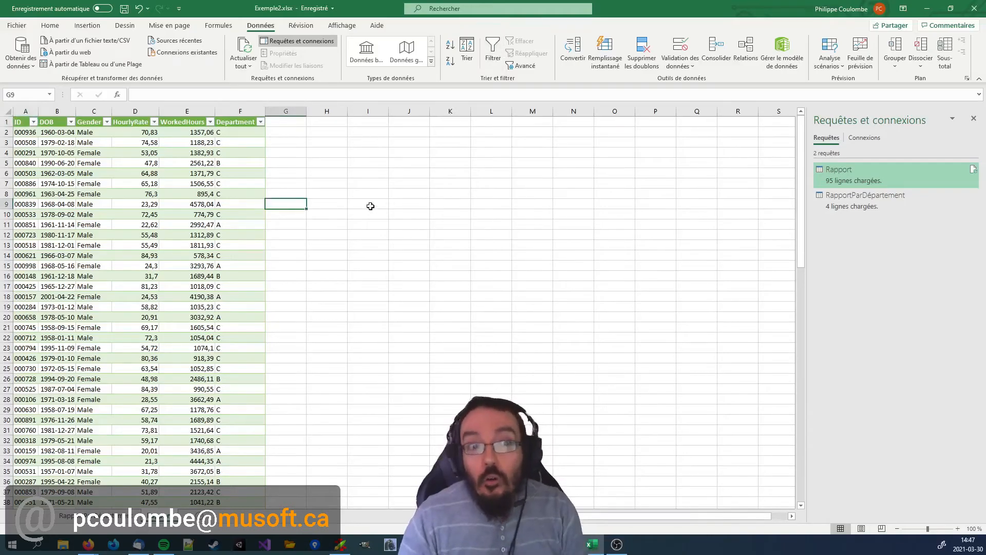
{"action": "key", "text": "ctrl+Up"}
{"action": "key", "text": "ctrl+Left"}
{"action": "key", "text": "ctrl+Left"}
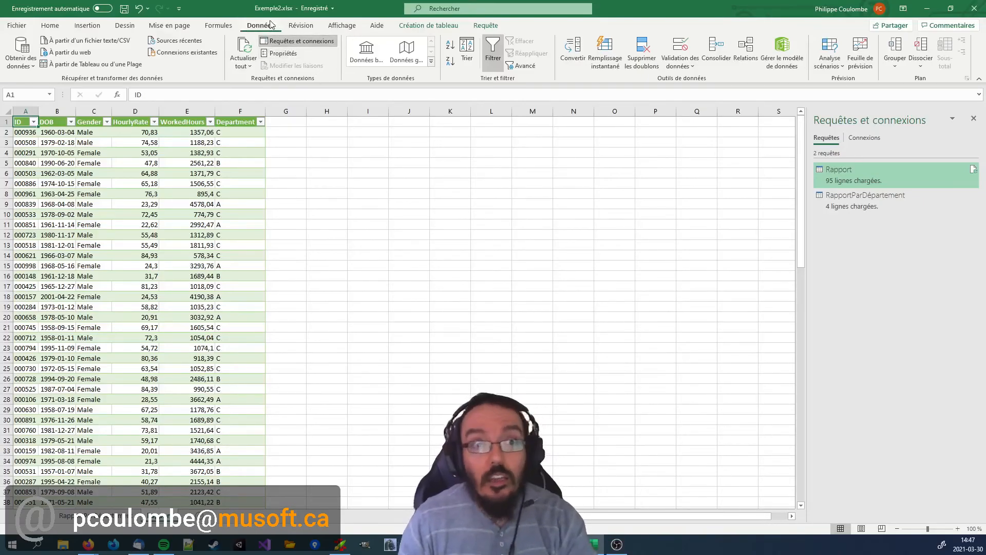
Launch the Power Query editor, review several of the Rapport query's applied steps through the final column reorder, and close the editor.
{"action": "left_click", "coordinate": [24, 64]}
{"action": "mouse_move", "coordinate": [77, 84]}
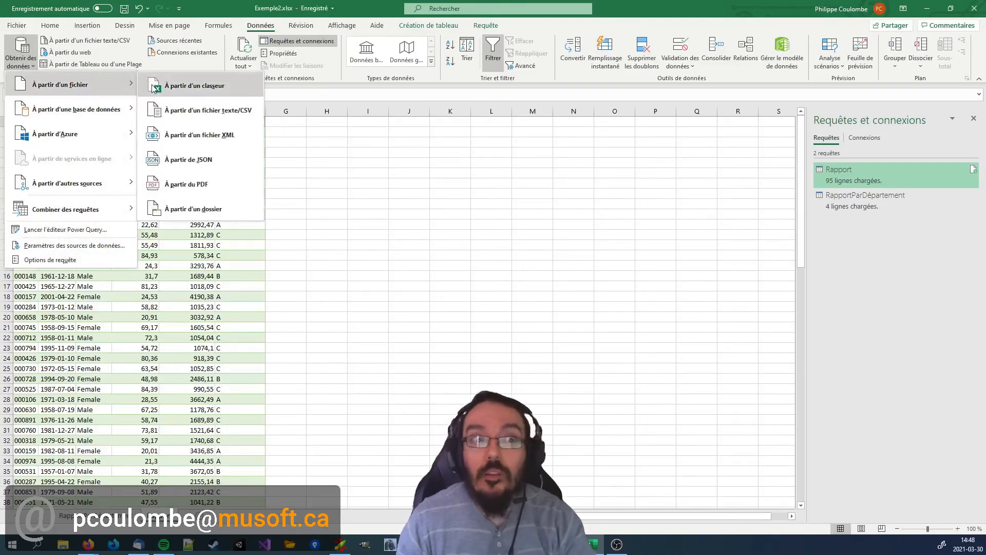
{"action": "left_click", "coordinate": [68, 231]}
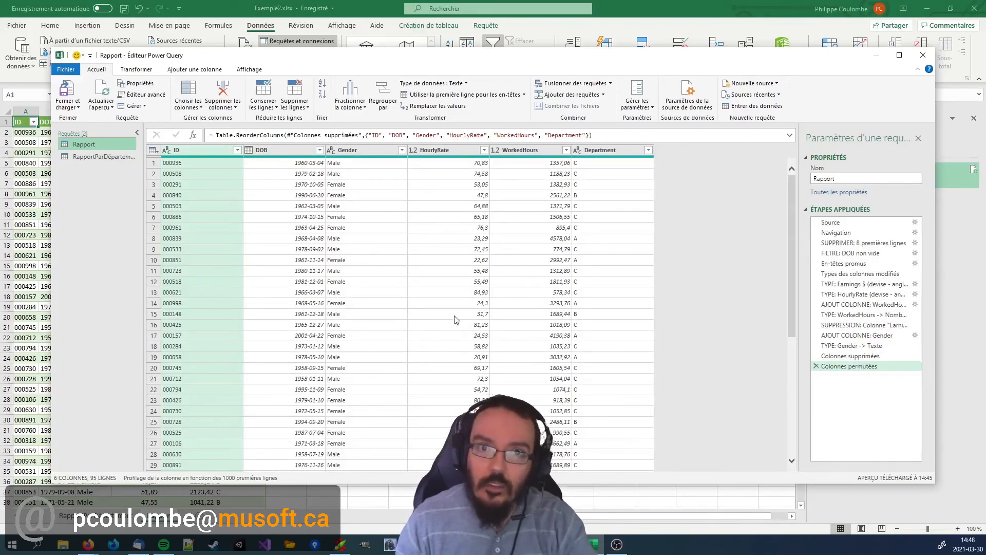
{"action": "left_click", "coordinate": [862, 275]}
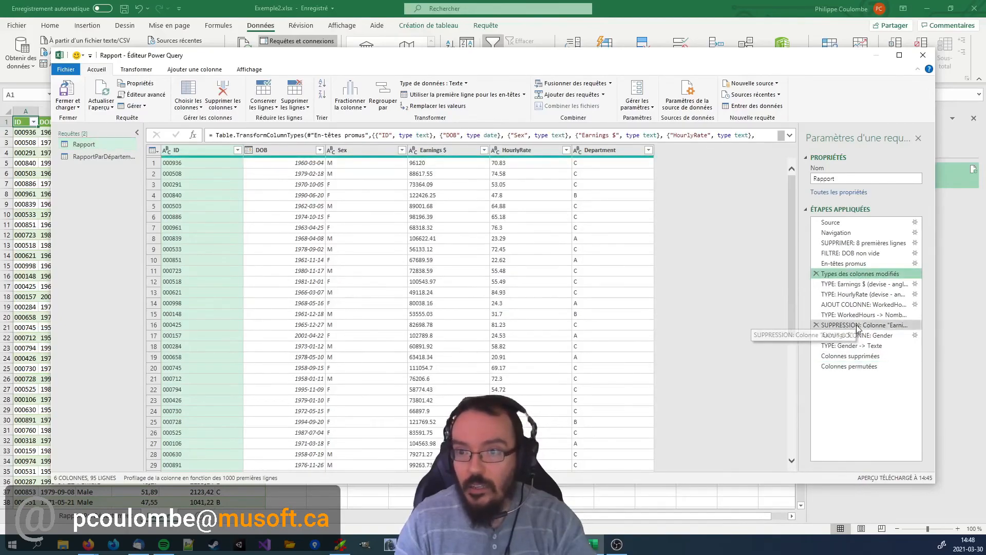
{"action": "left_click", "coordinate": [859, 325]}
{"action": "left_click", "coordinate": [855, 366]}
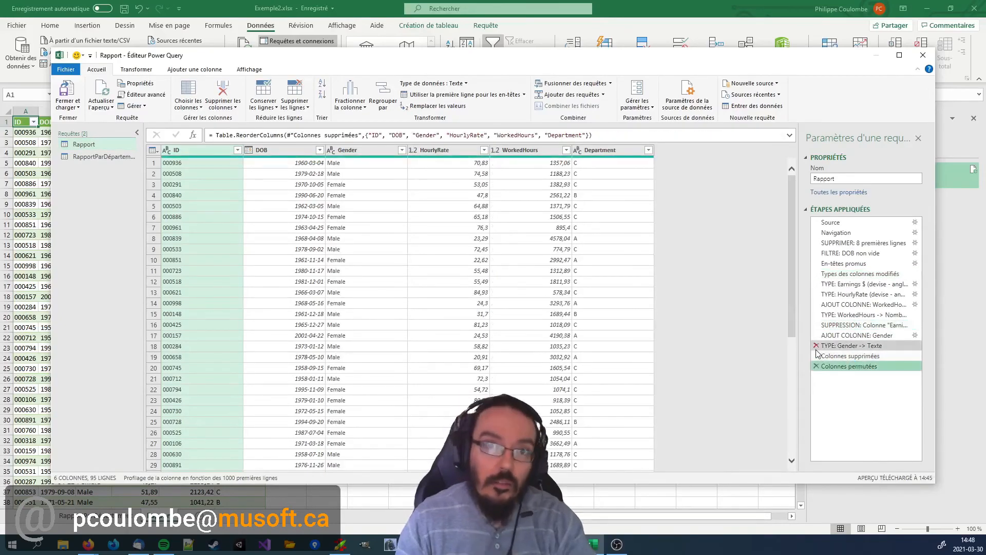
{"action": "left_click", "coordinate": [923, 56]}
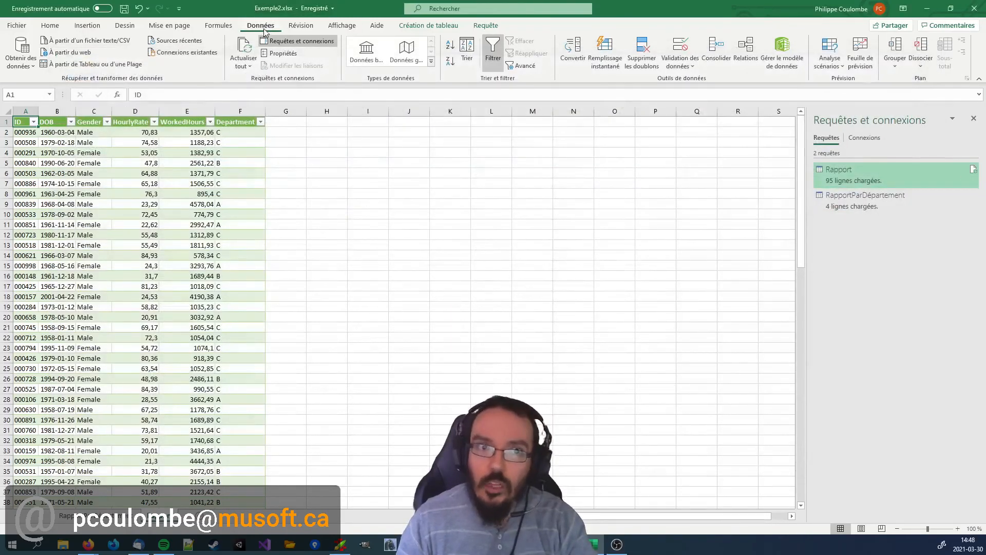
{"action": "left_click", "coordinate": [310, 44]}
{"action": "left_click", "coordinate": [309, 43]}
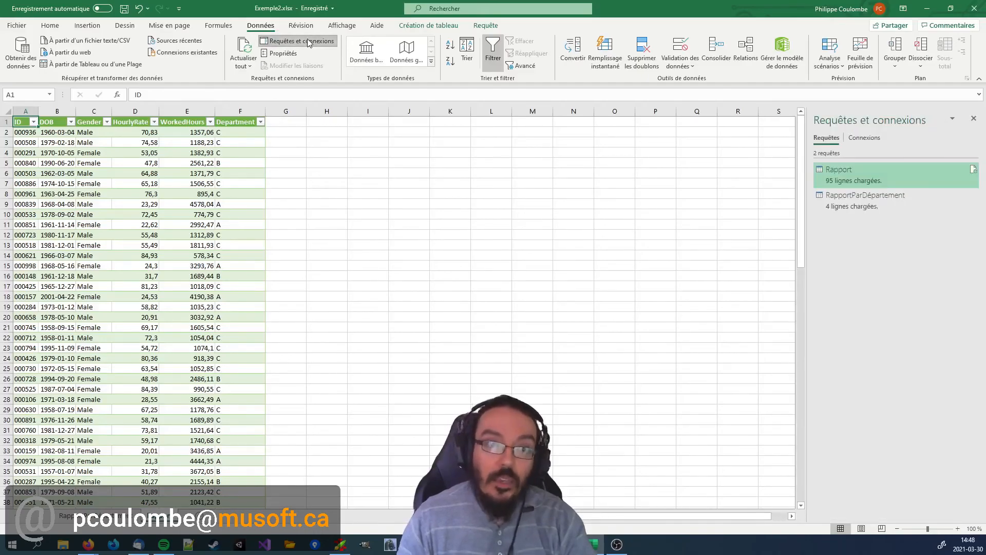
{"action": "left_click", "coordinate": [348, 237]}
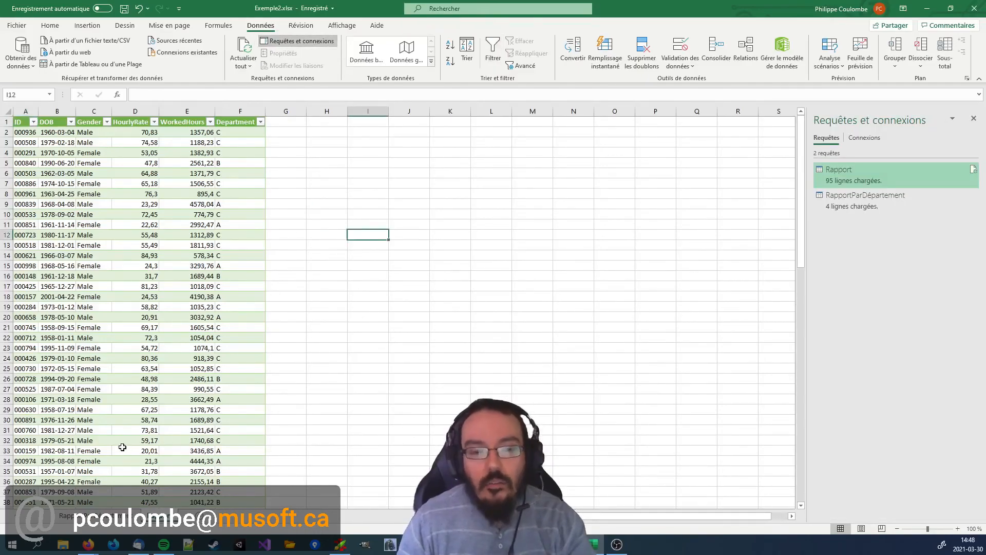
Delete the worksheet holding the detailed Rapport table.
{"action": "right_click", "coordinate": [168, 515]}
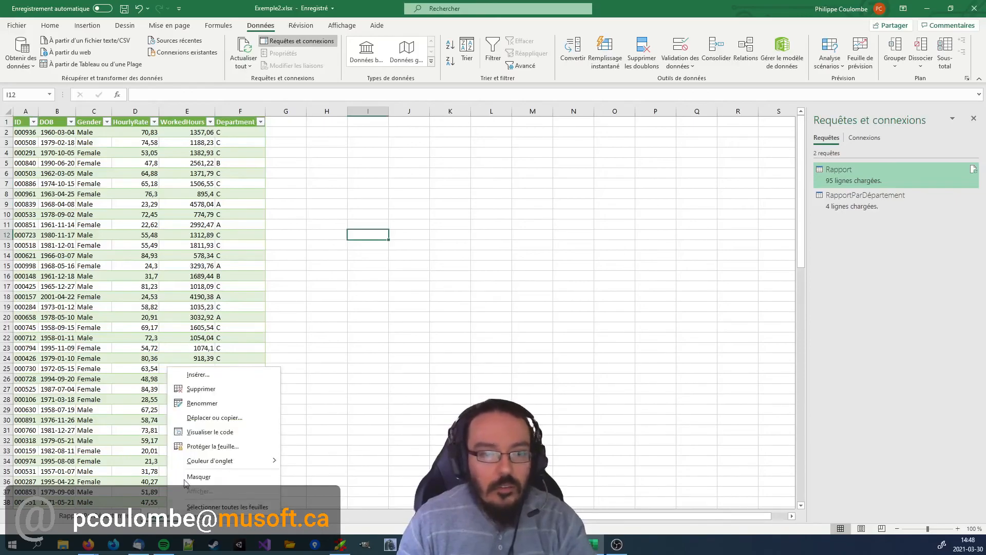
{"action": "left_click", "coordinate": [225, 396]}
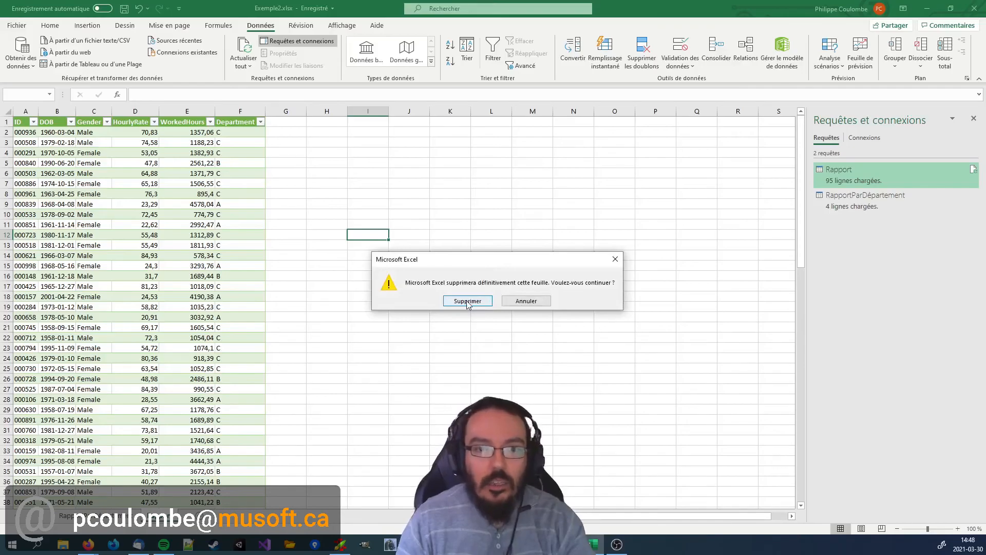
{"action": "left_click", "coordinate": [468, 301]}
Load the Rapport query as a table into a new worksheet and save the workbook.
{"action": "mouse_move", "coordinate": [853, 175]}
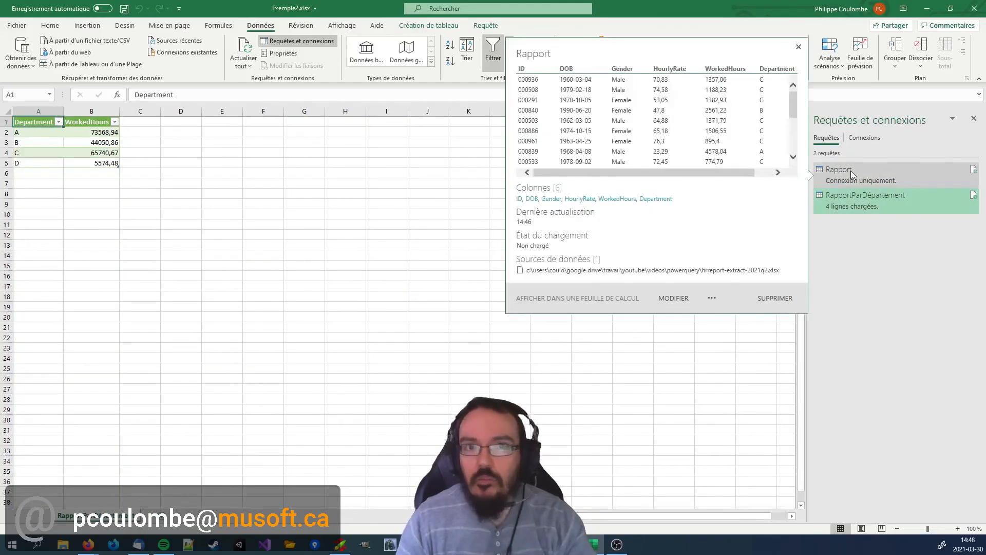
{"action": "right_click", "coordinate": [852, 176]}
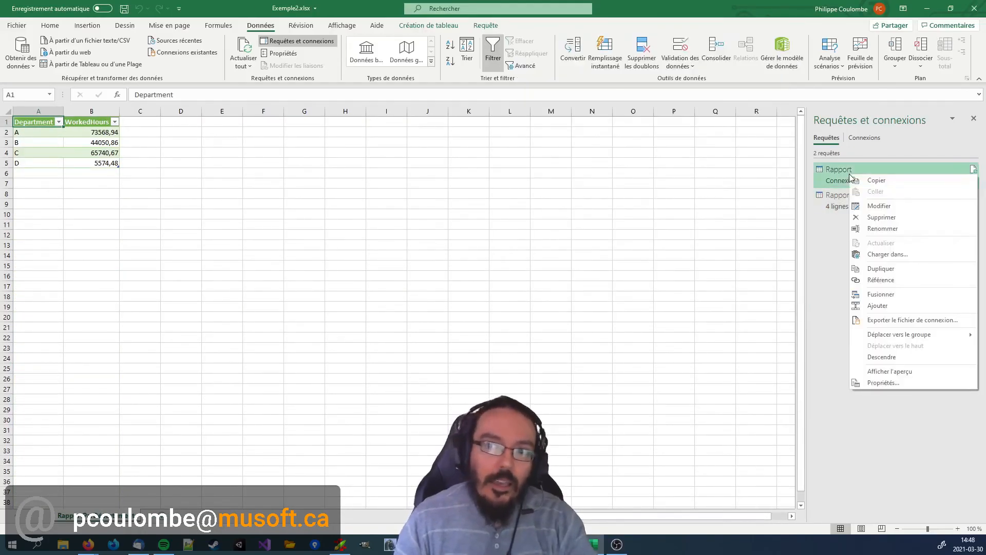
{"action": "left_click", "coordinate": [892, 256]}
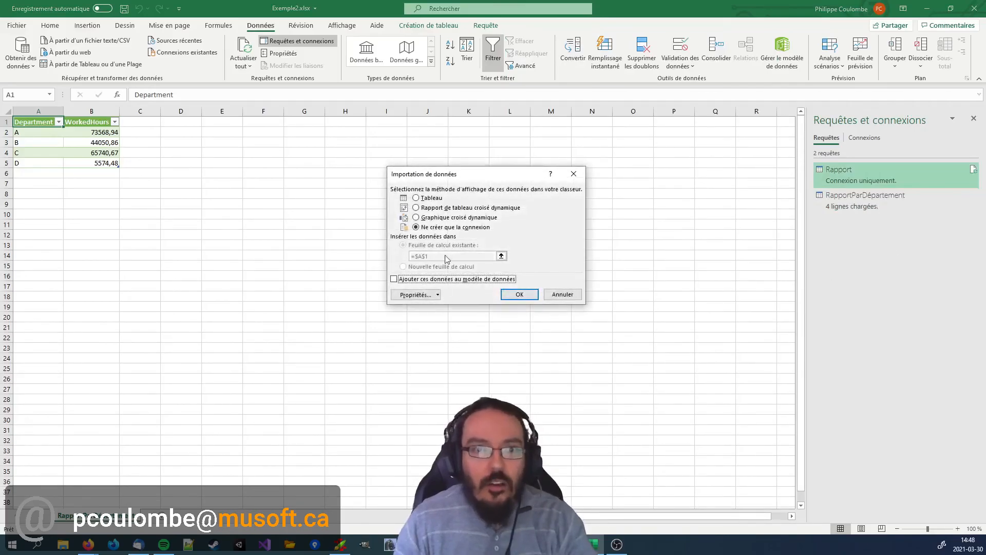
{"action": "left_click", "coordinate": [431, 267]}
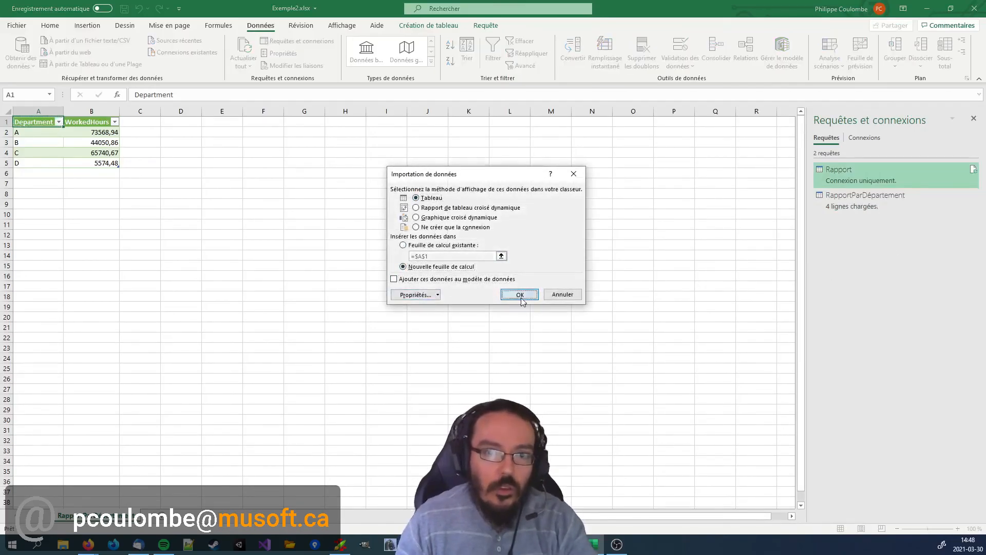
{"action": "left_click", "coordinate": [520, 295]}
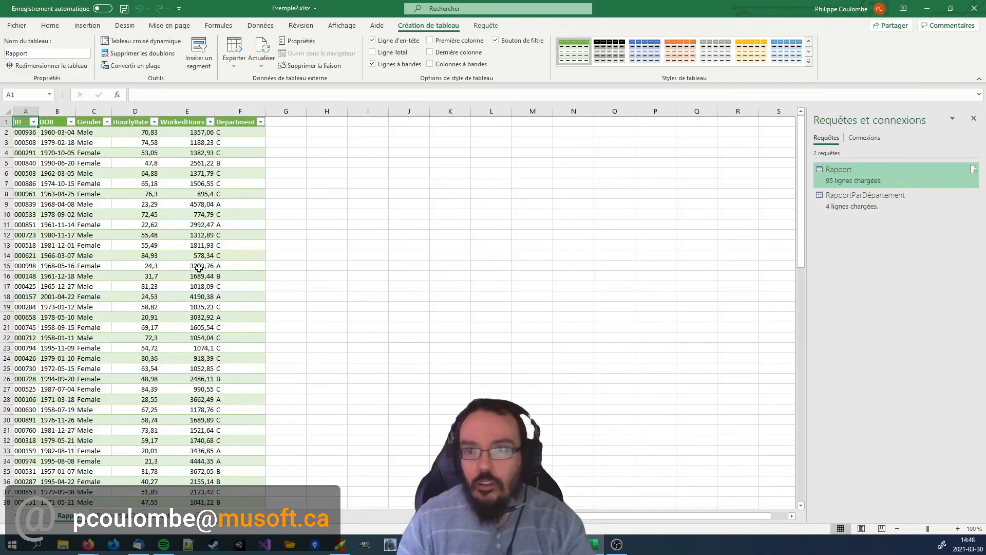
{"action": "key", "text": "ctrl+s"}
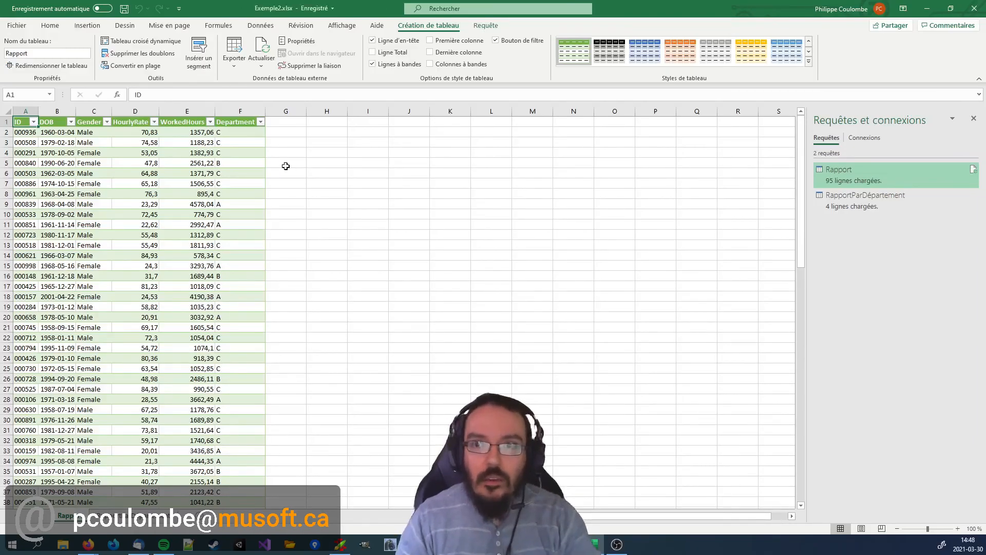